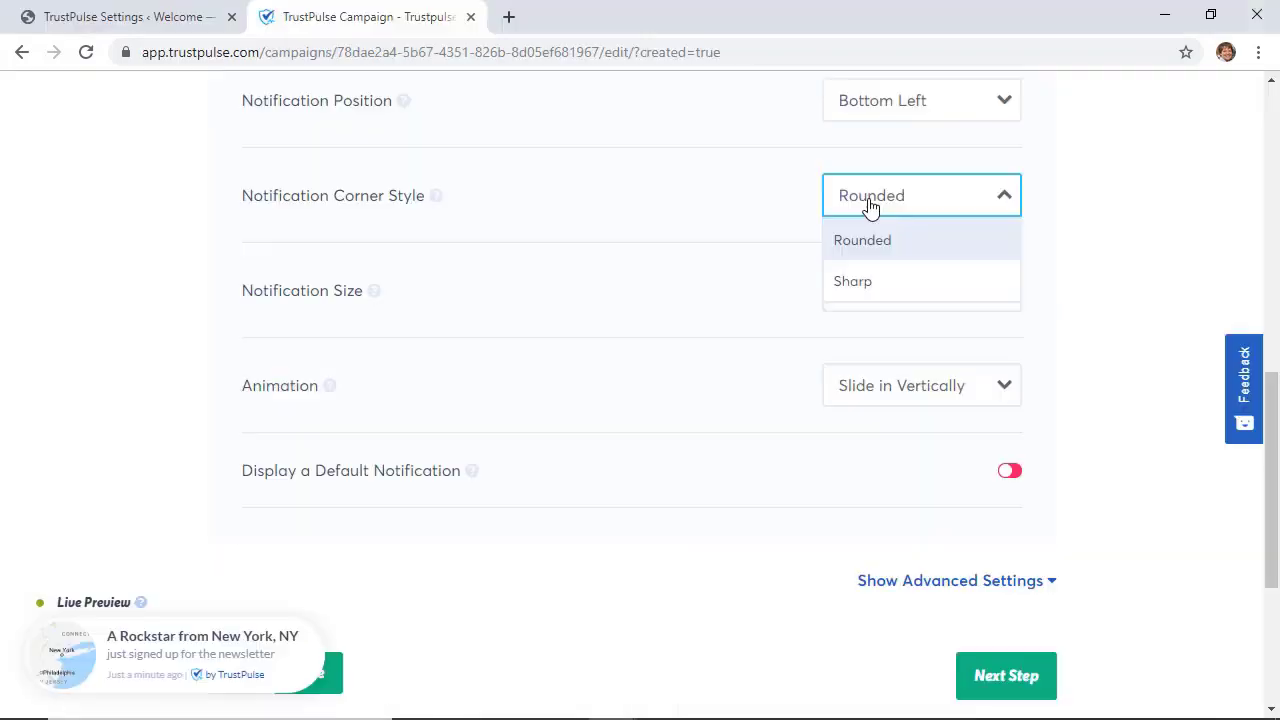
Step: Set the notification corner style to Sharp and the notification size to Expanded
left_click(851, 280)
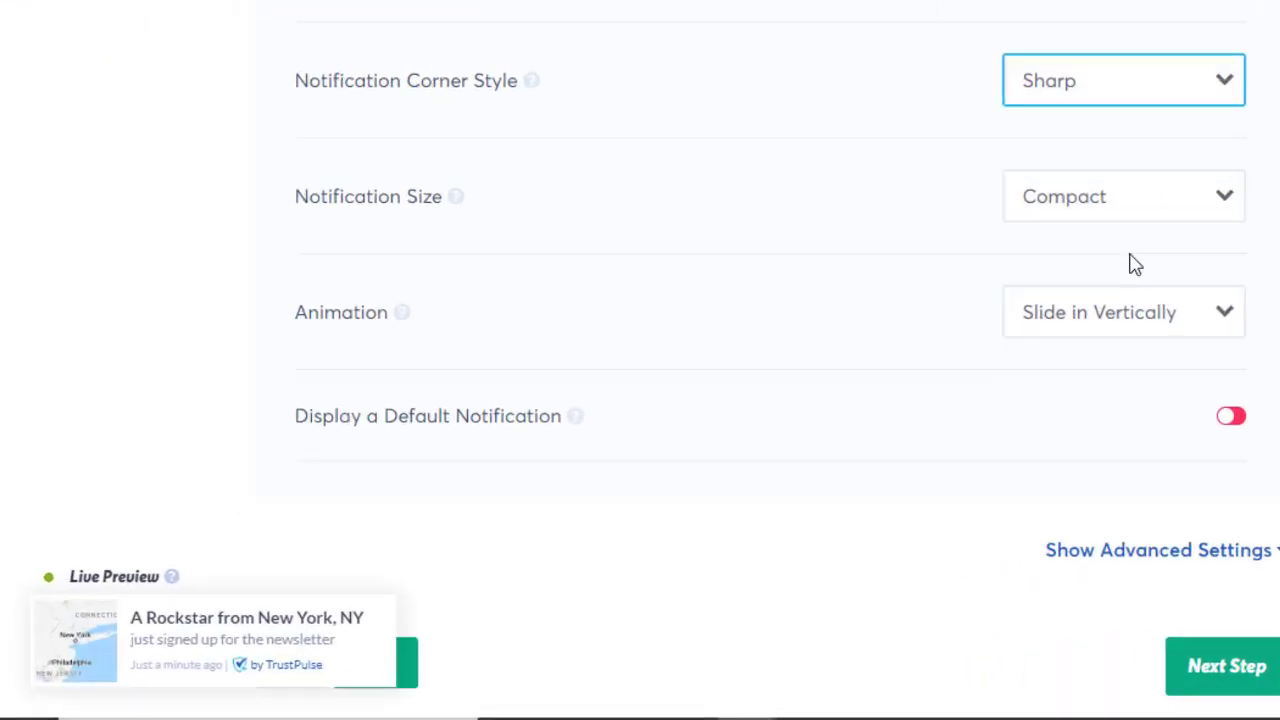
left_click(889, 305)
left_click(1265, 230)
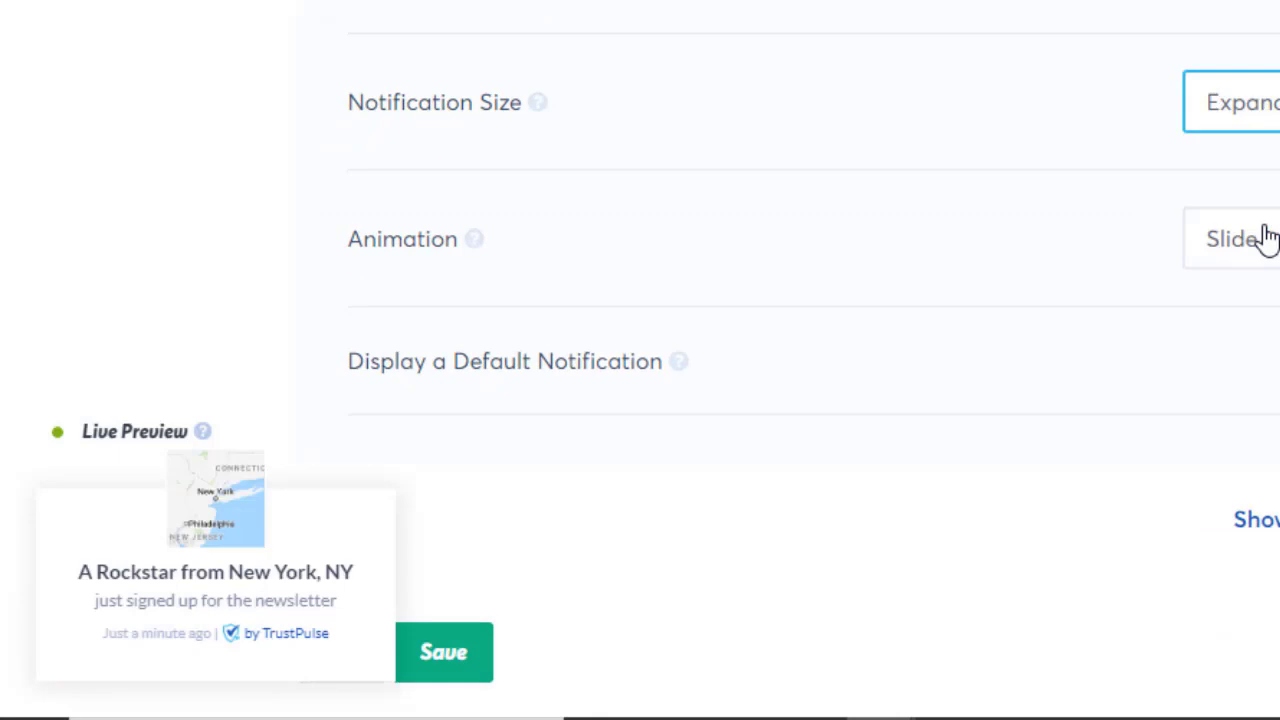
left_click(1249, 104)
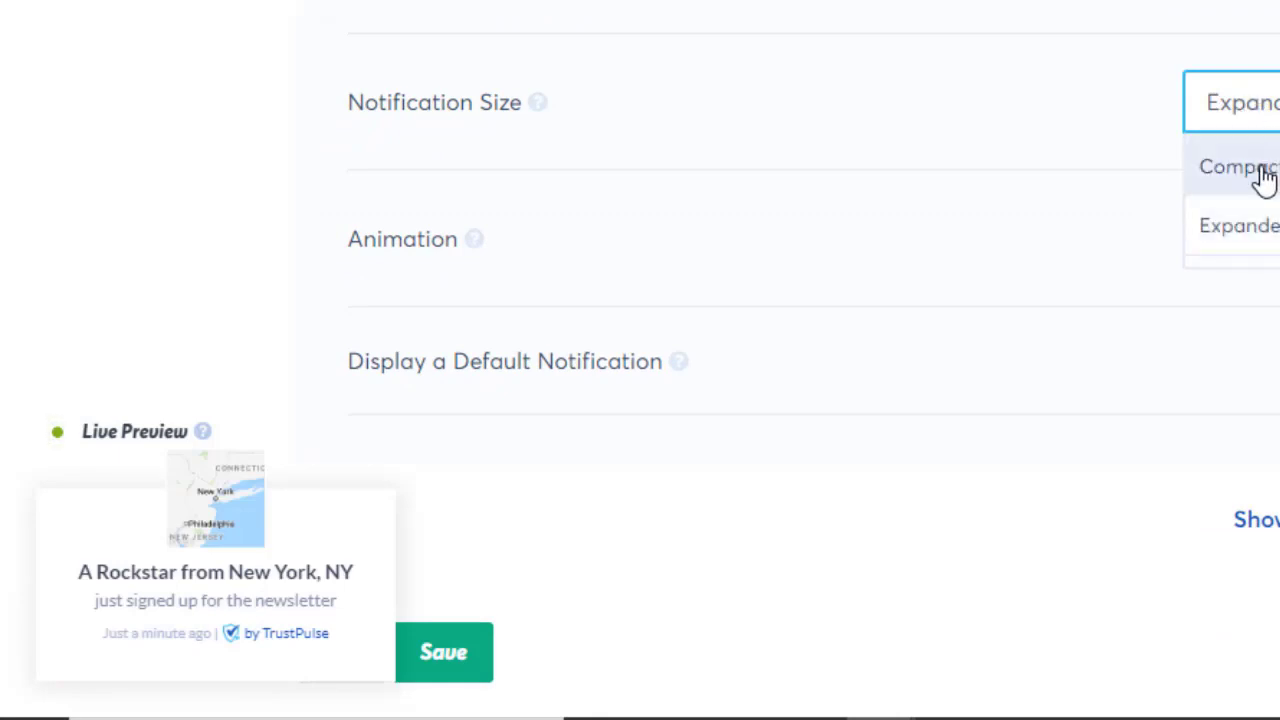
left_click(1240, 223)
scroll(1266, 177, "down", 1)
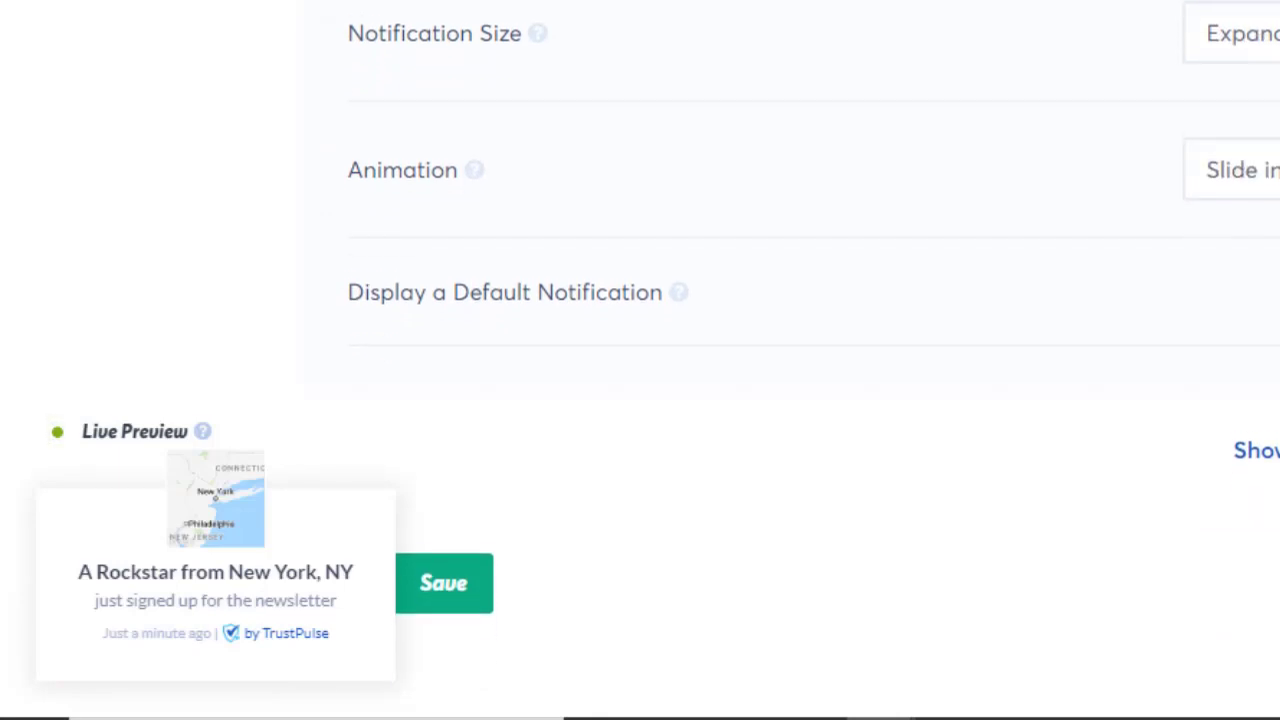
left_click(1270, 178)
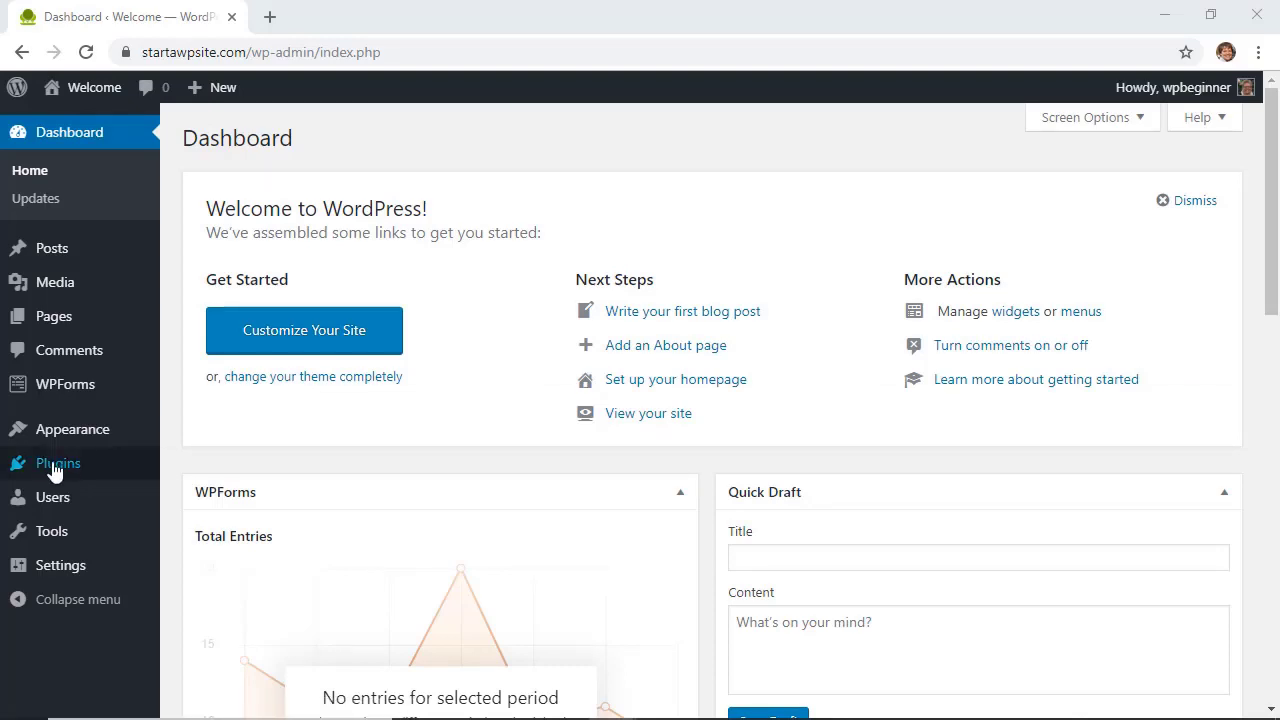
Step: Find the FOMO & Social Proof Notifications by TrustPulse plugin by searching for trustpulse, and install and activate it
mouse_move(52, 470)
left_click(207, 496)
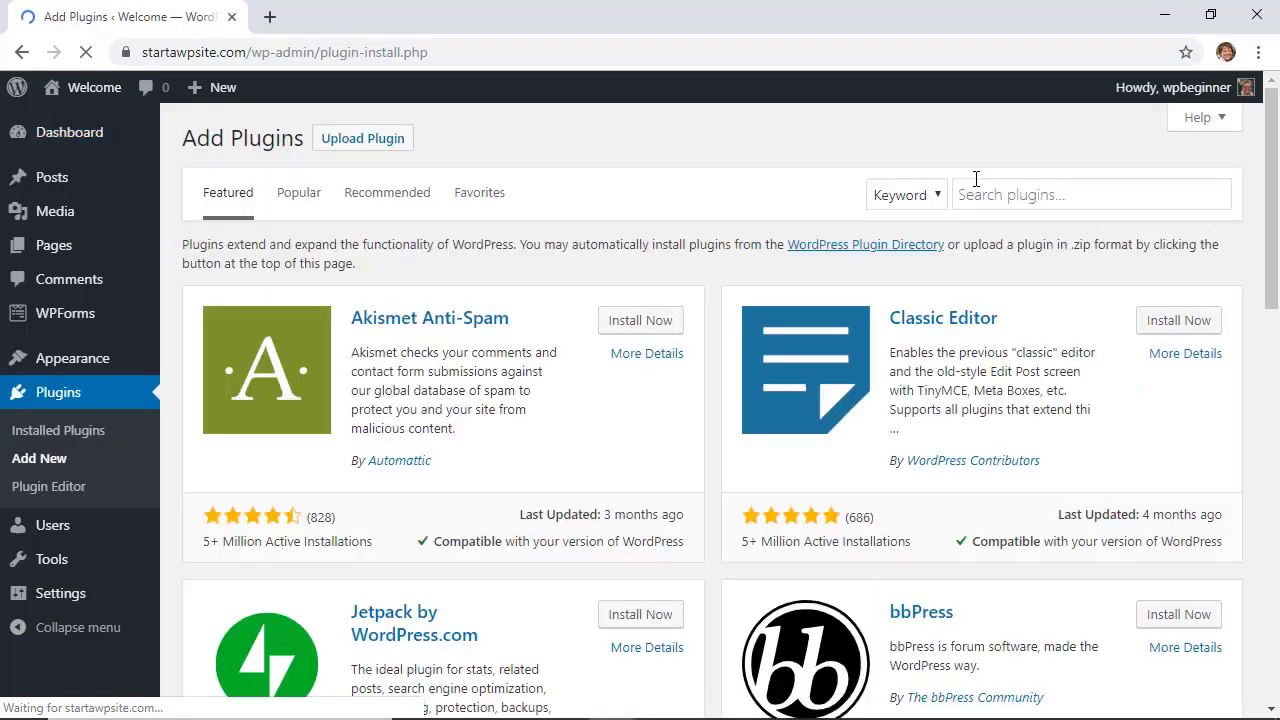
left_click(971, 194)
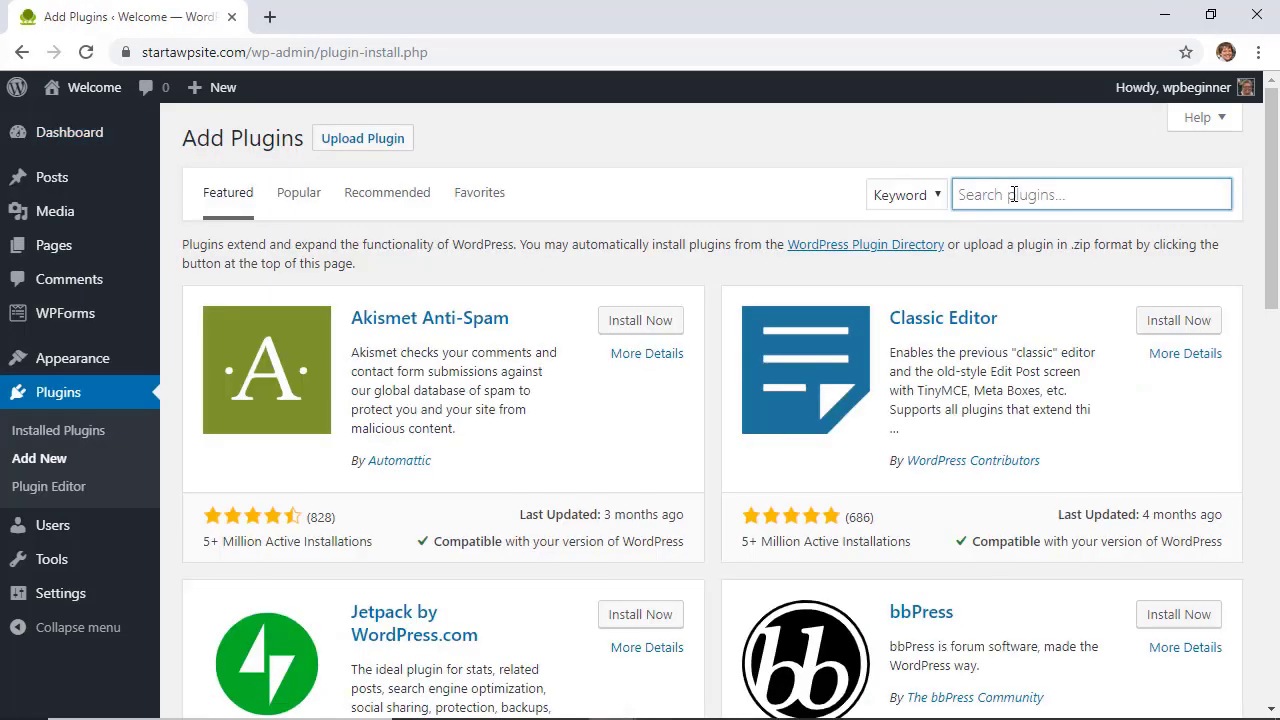
type("trustpulse")
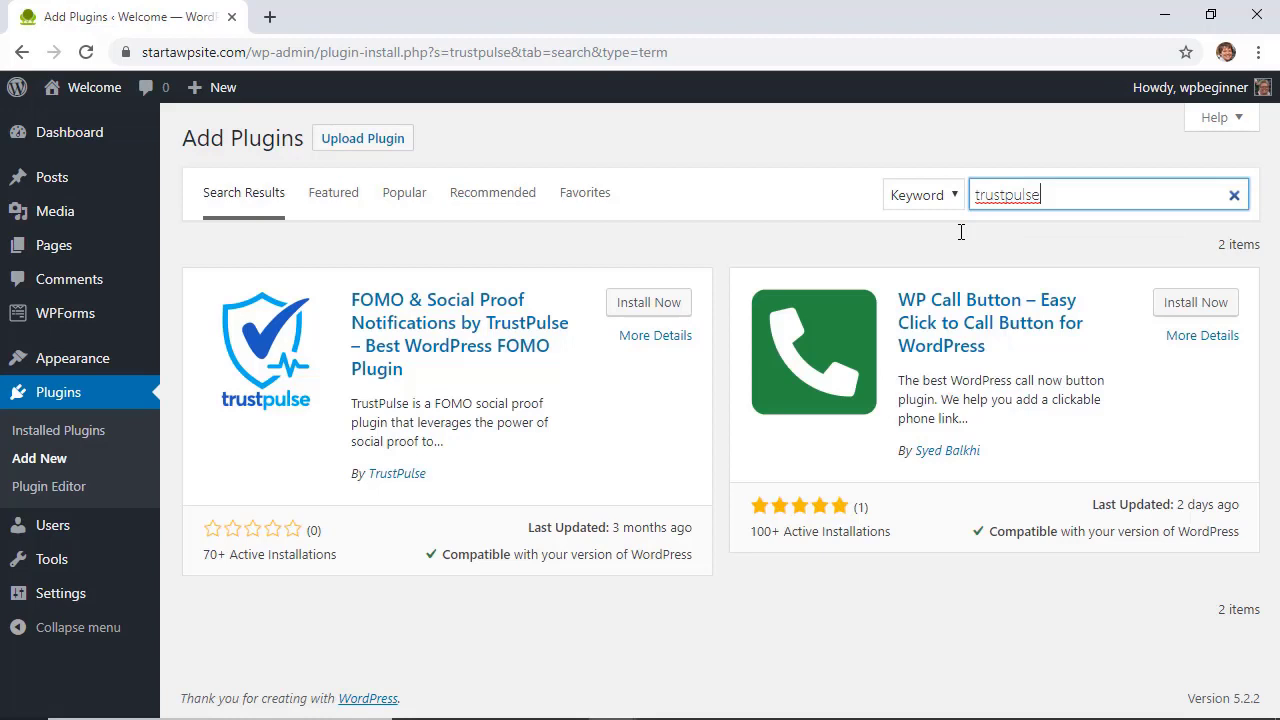
left_click(650, 304)
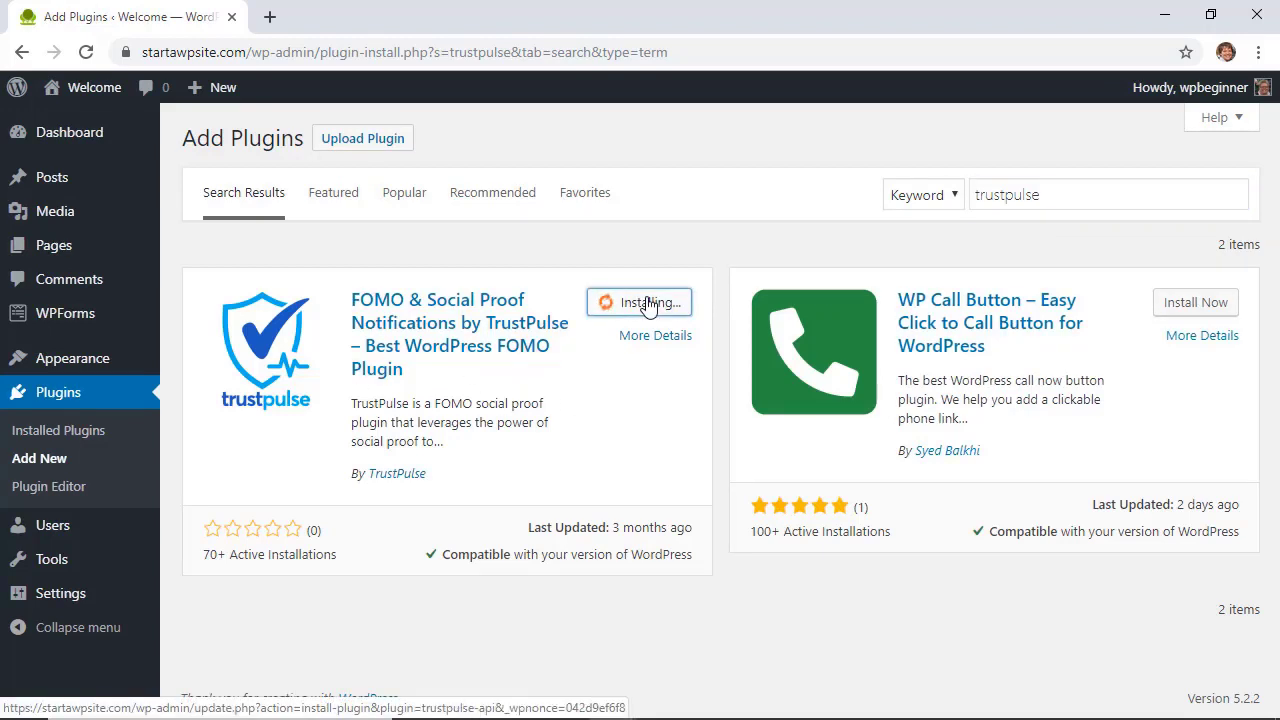
left_click(656, 303)
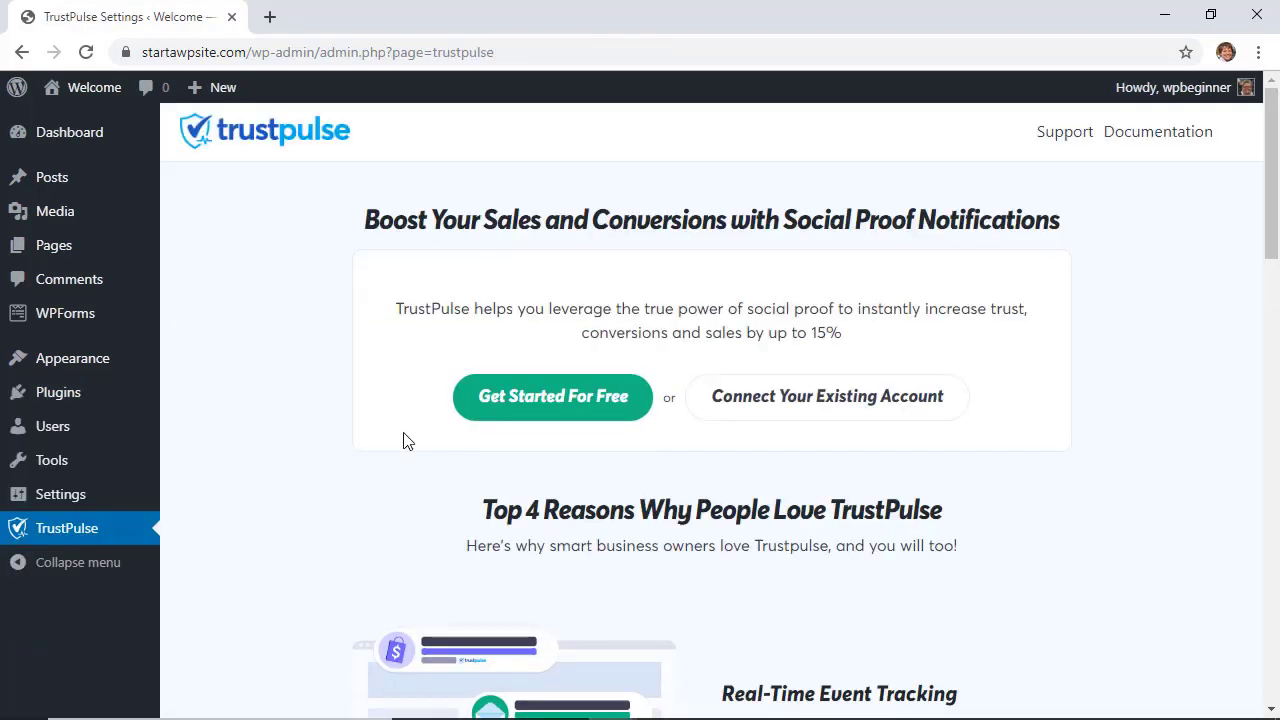
Step: Open the free TrustPulse plan's checkout page in a new browser tab and view it
scroll(407, 441, "down", 1)
scroll(407, 441, "up", 1)
right_click(560, 405)
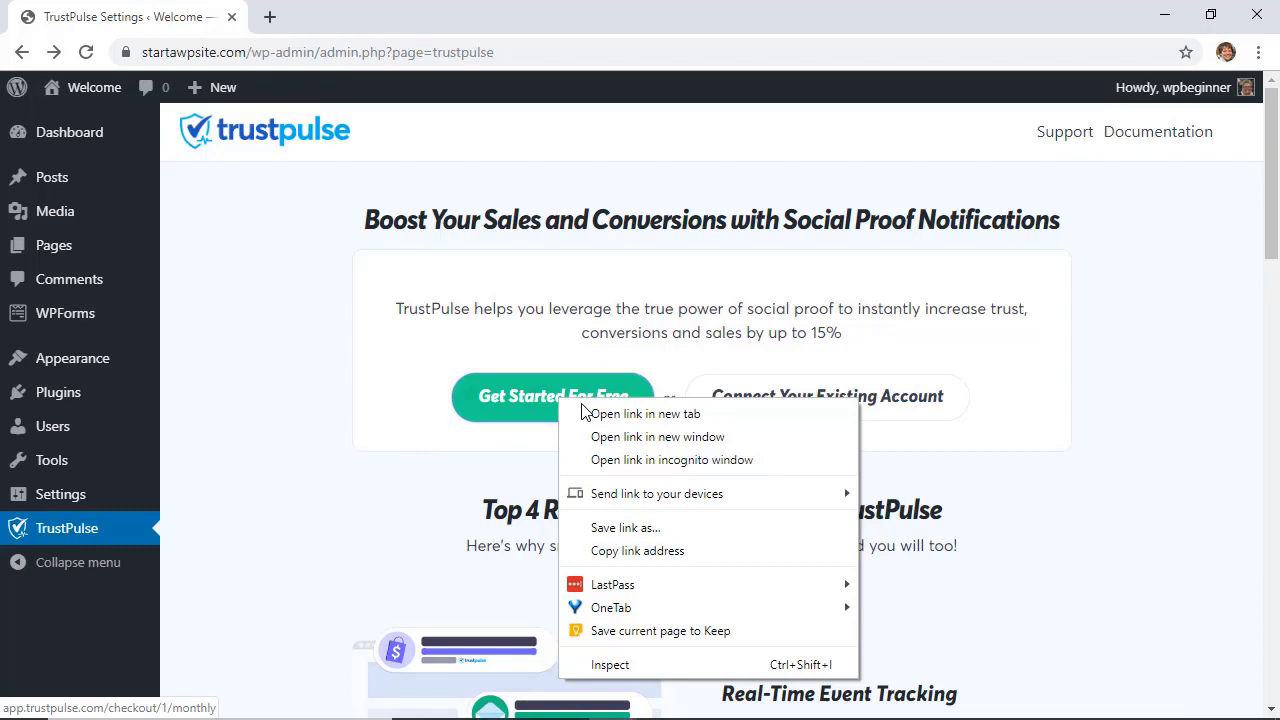
left_click(586, 413)
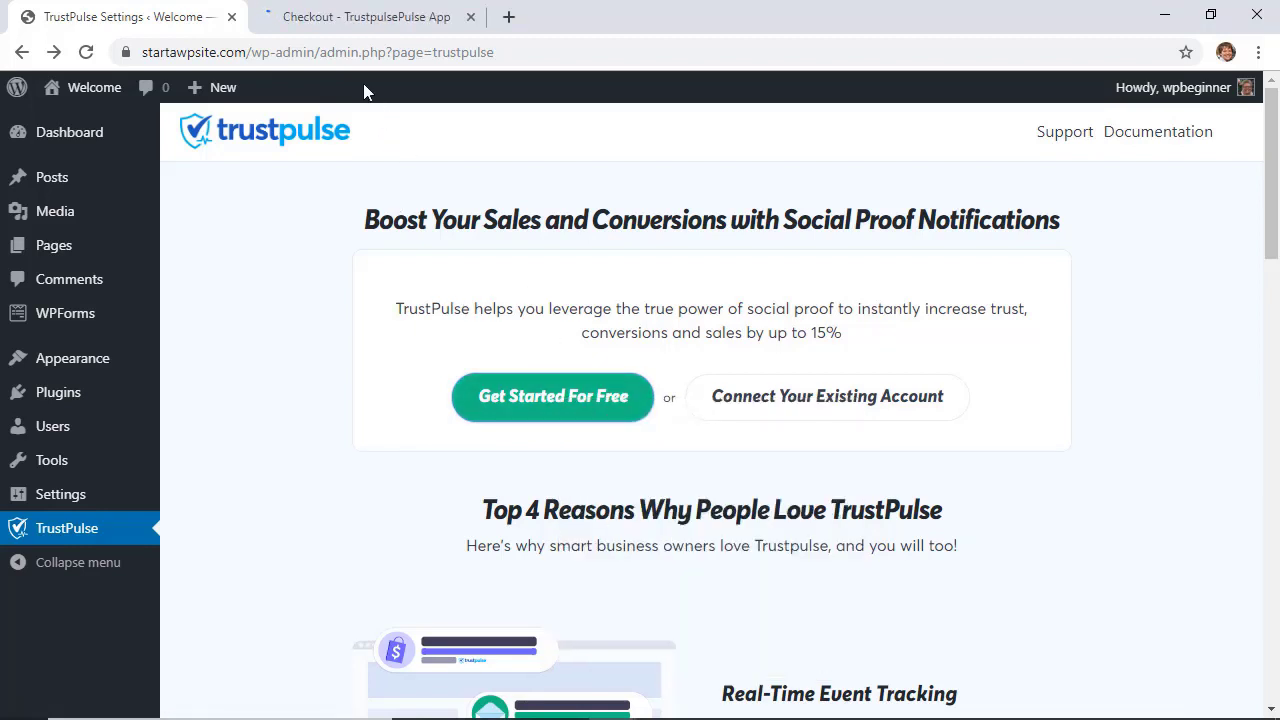
left_click(348, 20)
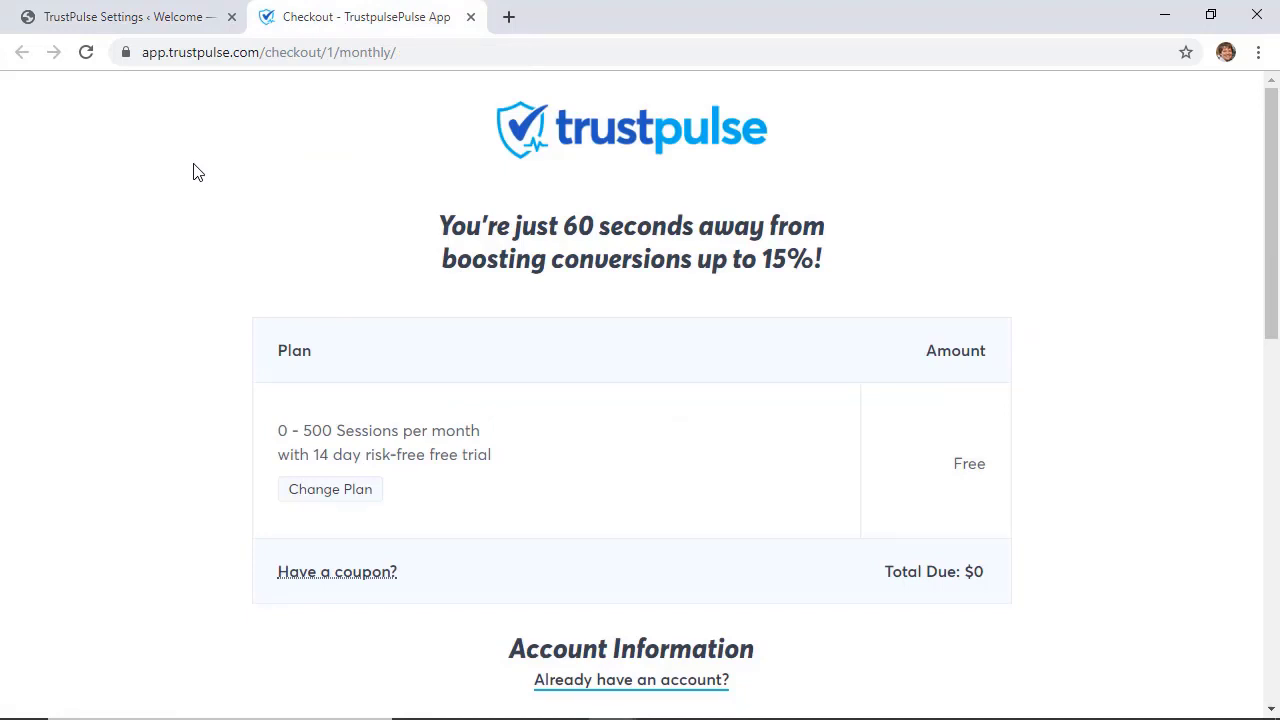
scroll(197, 172, "down", 1)
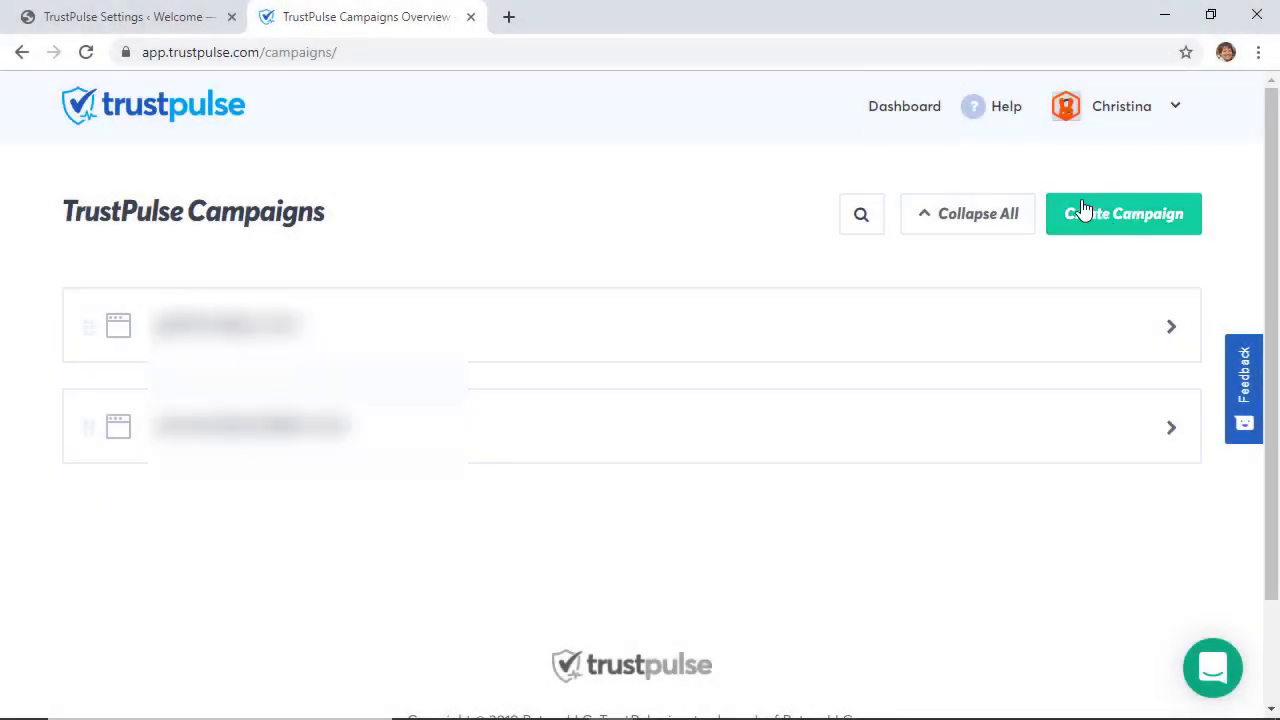
Step: Add a new site to the TrustPulse account, named Start a WP Site with the domain startawpsite.com, and save it
left_click(1094, 117)
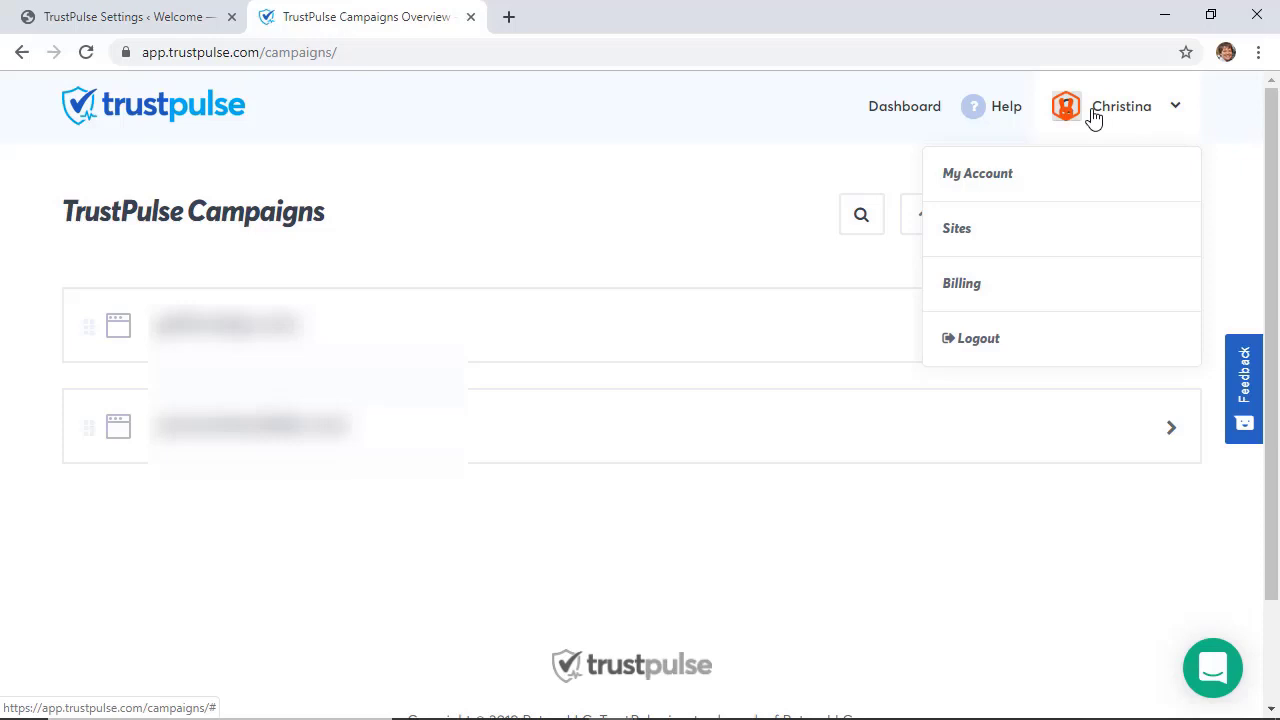
left_click(955, 233)
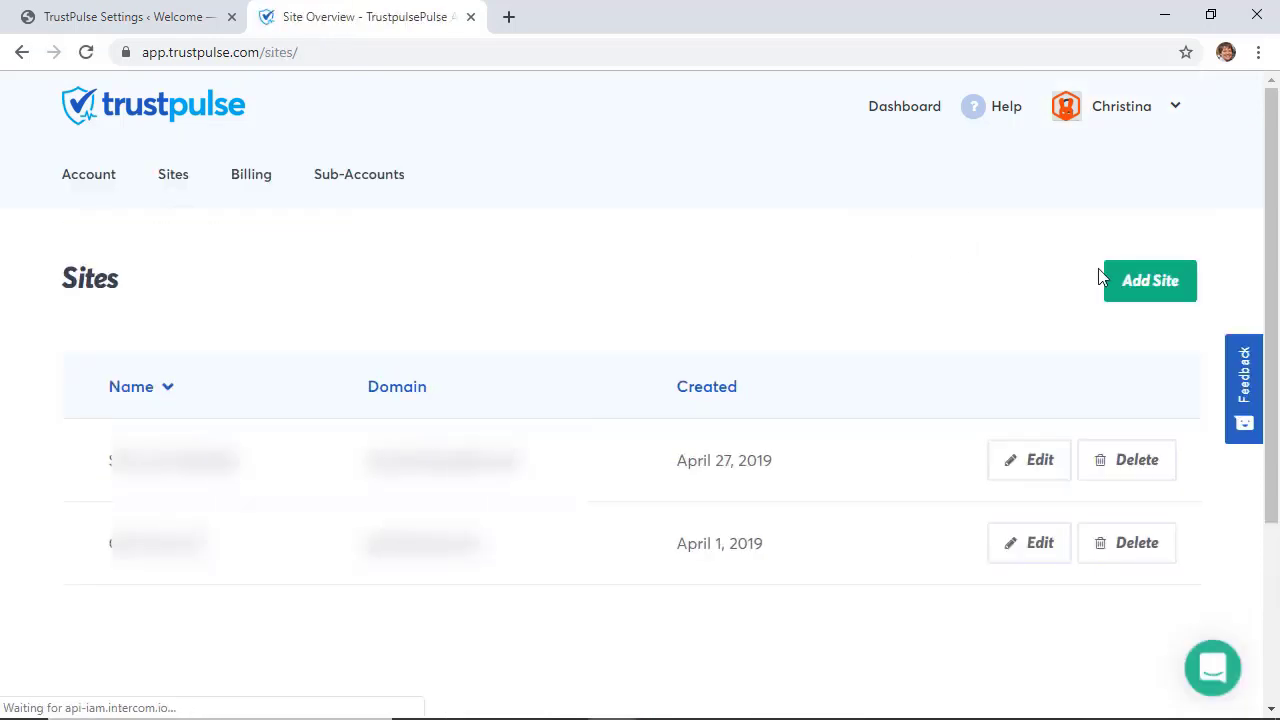
left_click(1137, 284)
left_click(317, 396)
type("Start a")
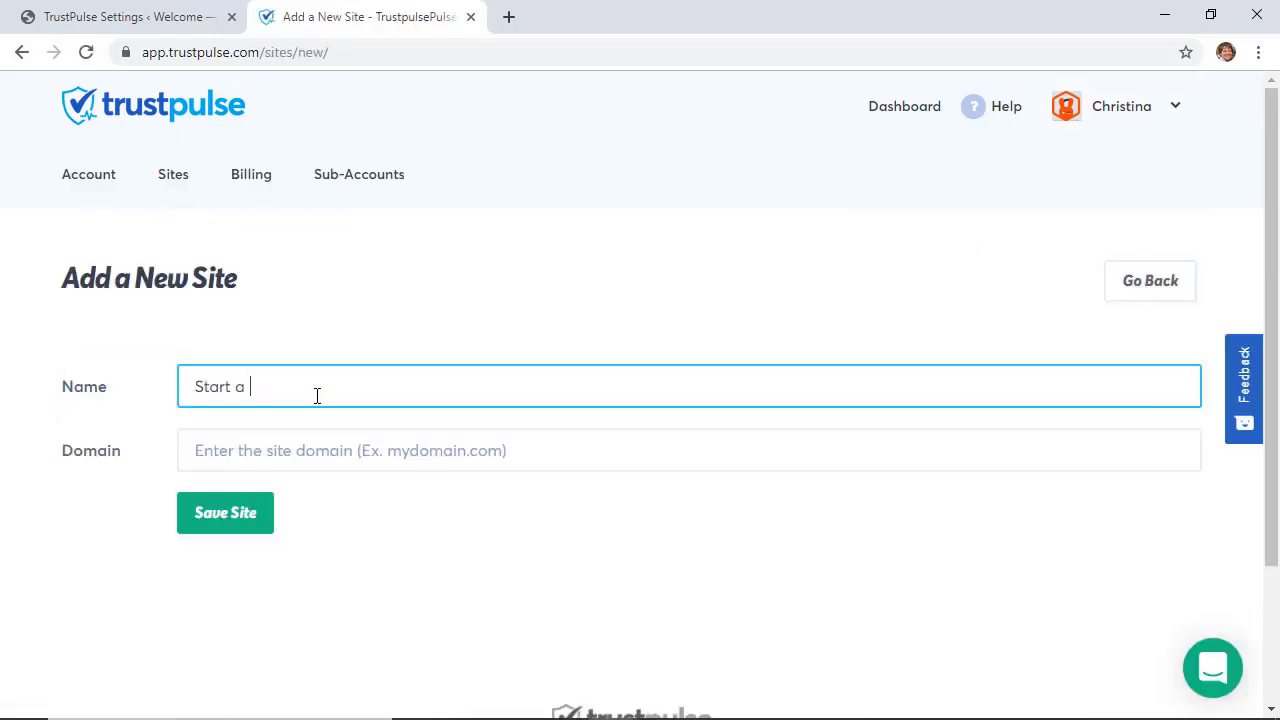
type(" WP Site")
left_click(291, 449)
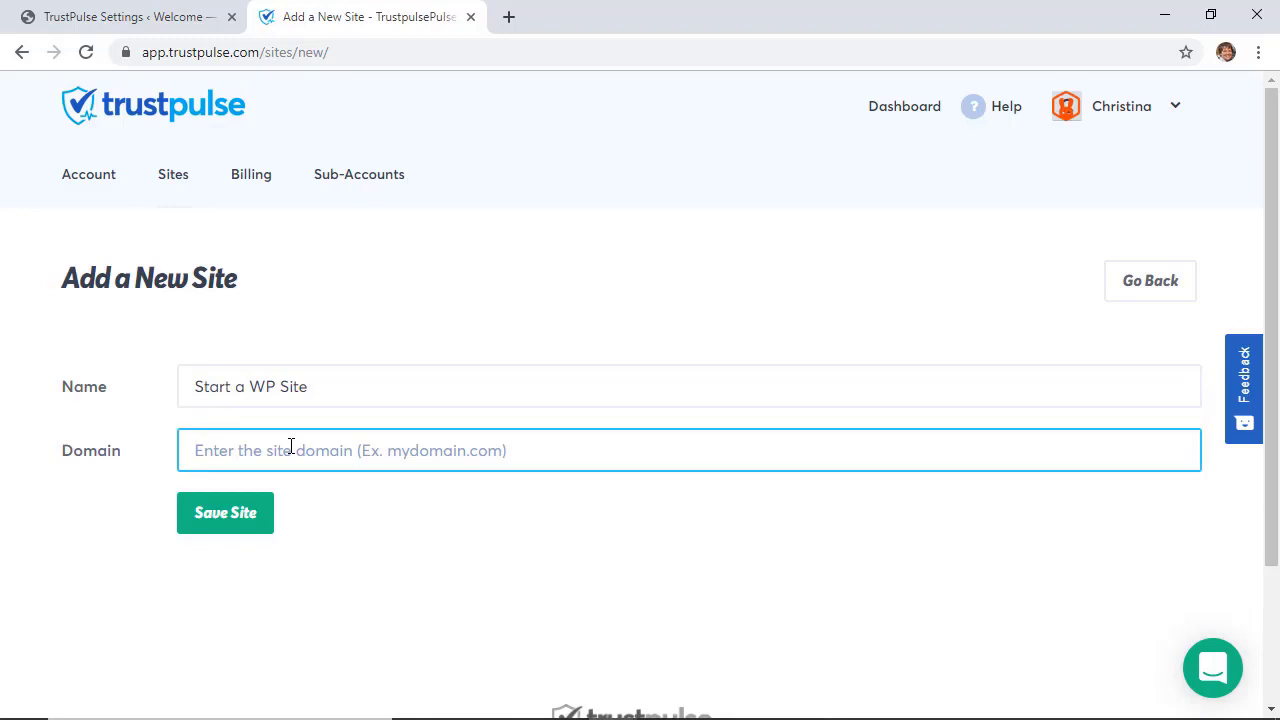
type("startaw")
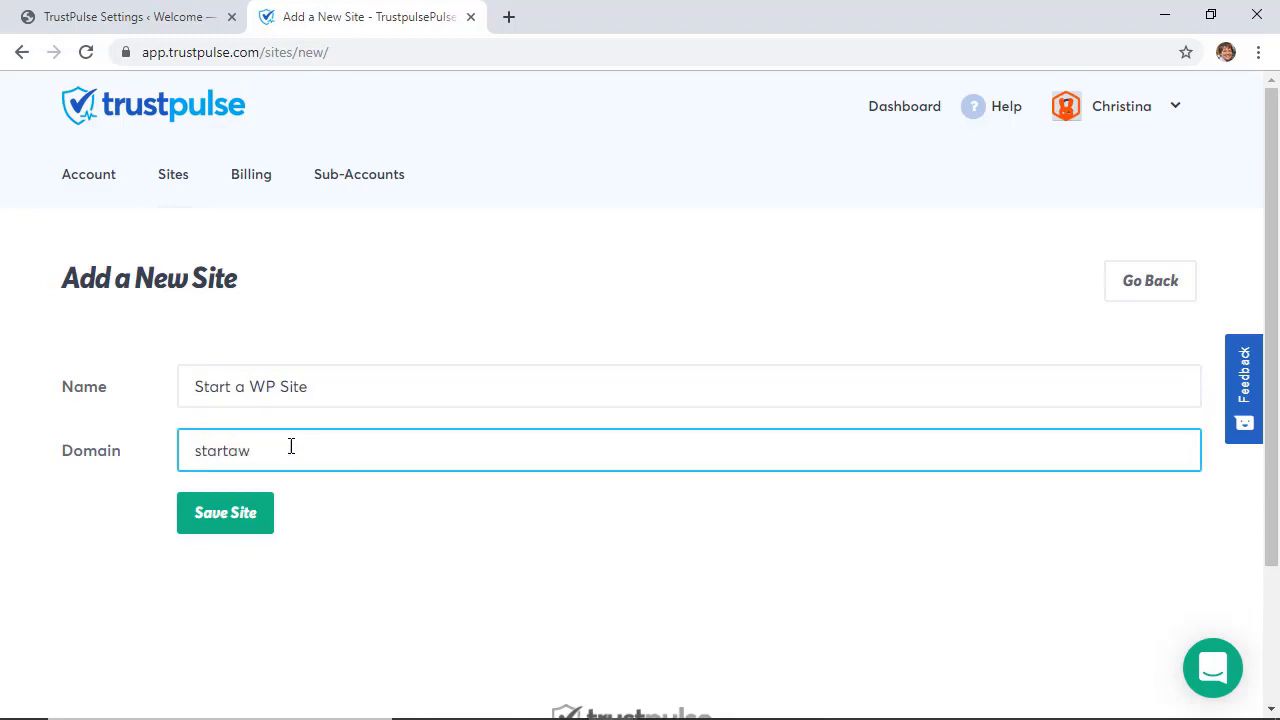
type("psite.com")
left_click(226, 515)
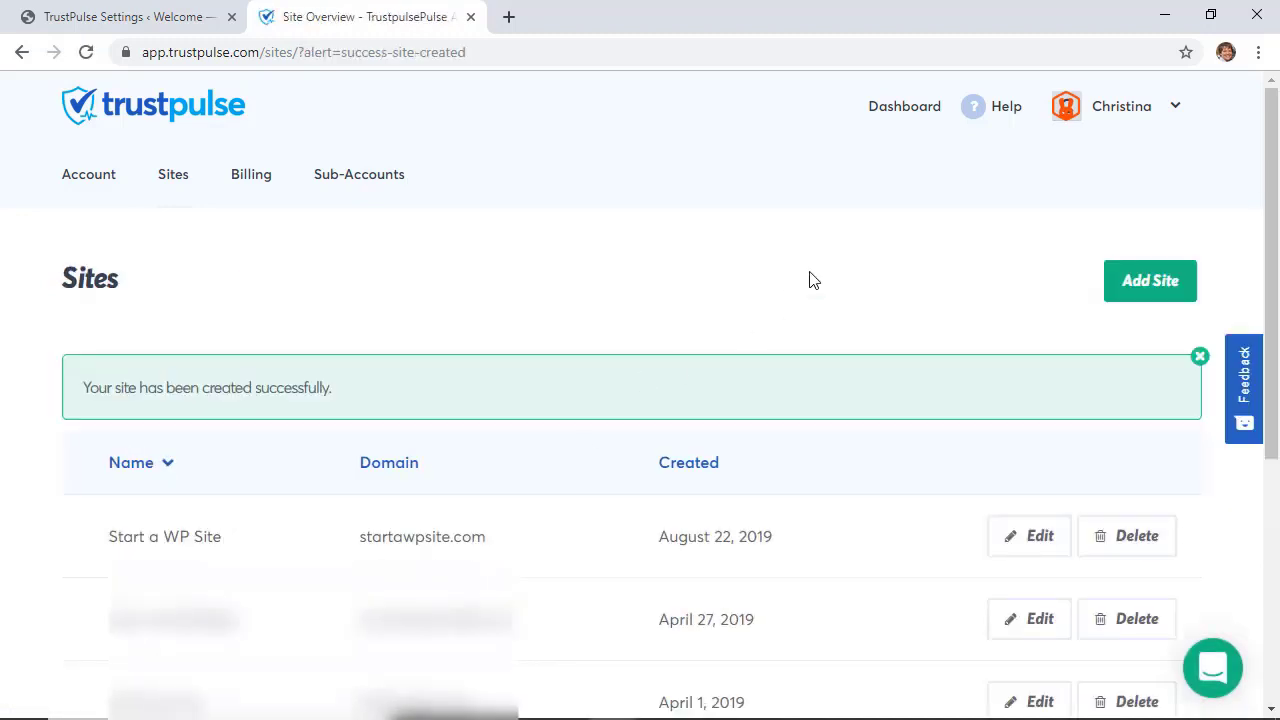
Step: Create a campaign named Email Campaign and assign it to the site Start a WP Site (startawpsite.com)
left_click(1099, 116)
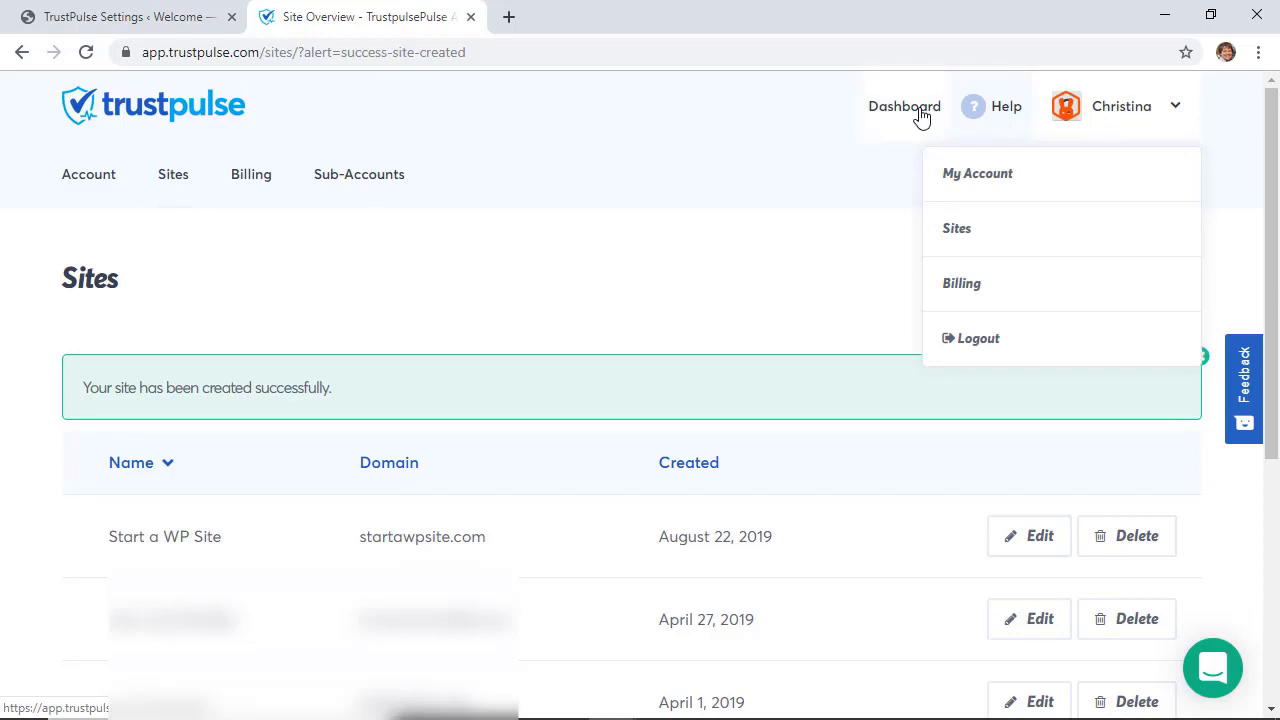
left_click(918, 112)
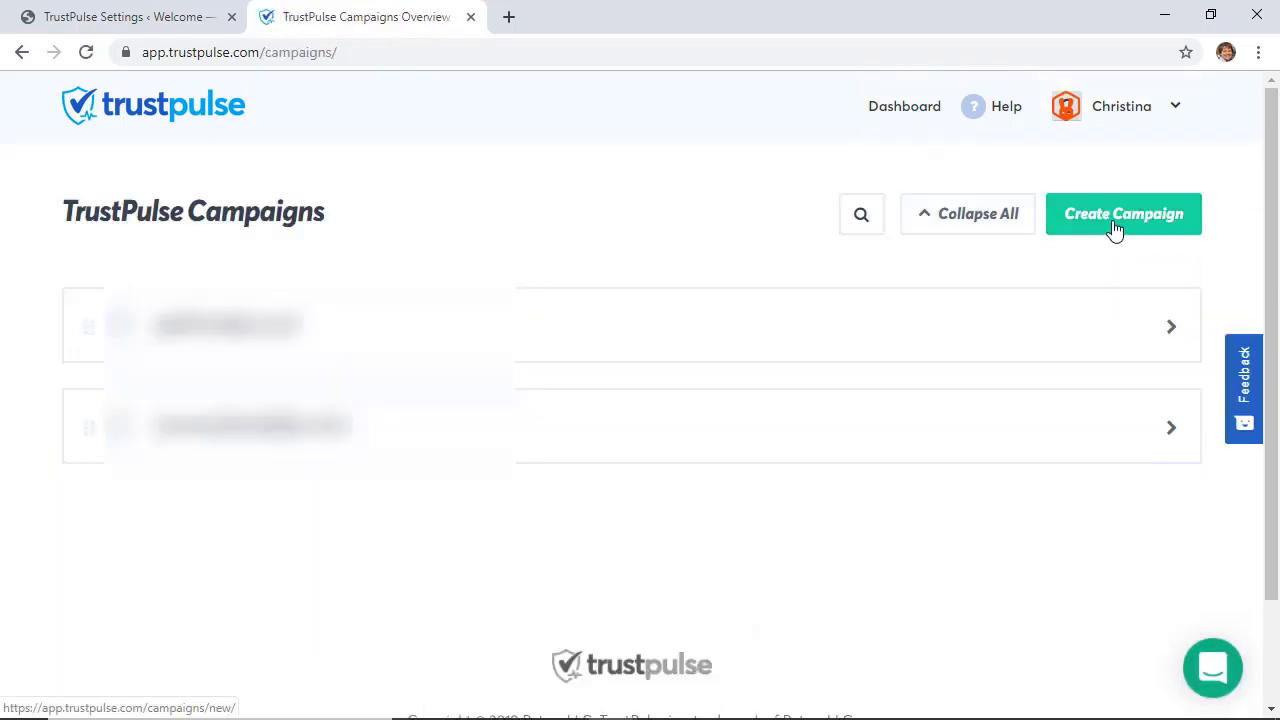
left_click(1100, 228)
type("Email Campaign")
scroll(187, 320, "down", 1)
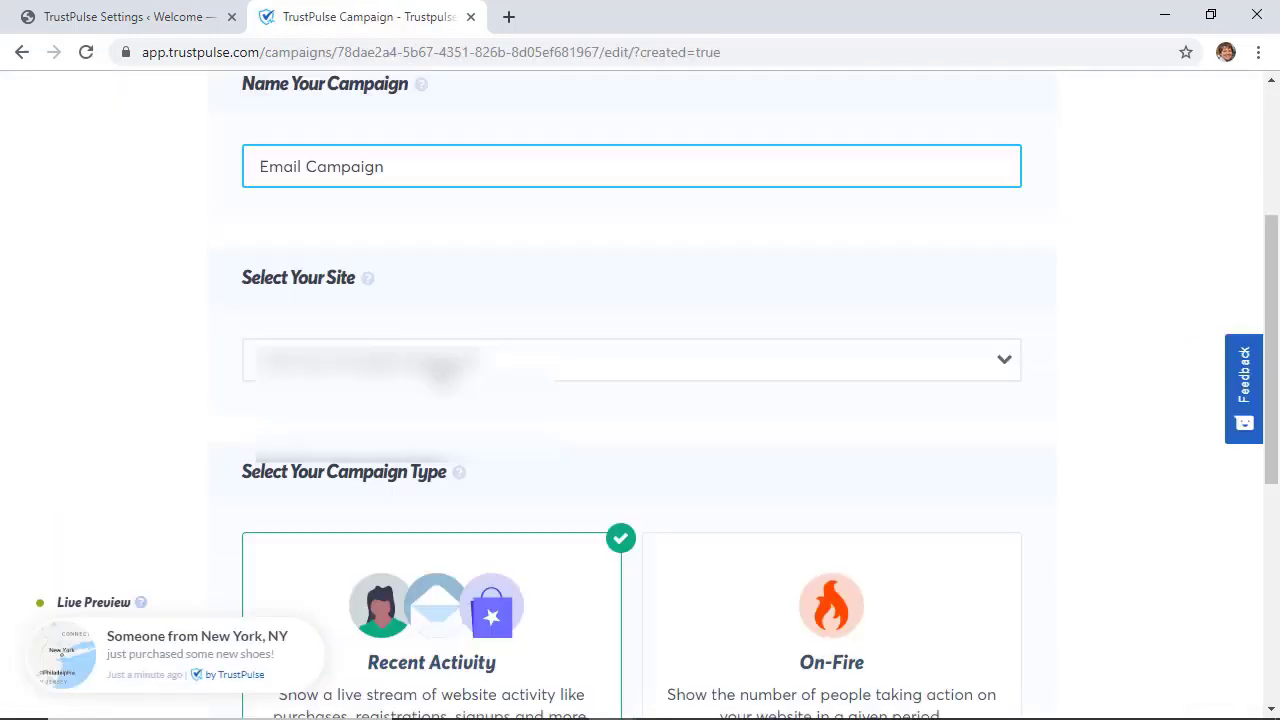
left_click(432, 362)
left_click(393, 485)
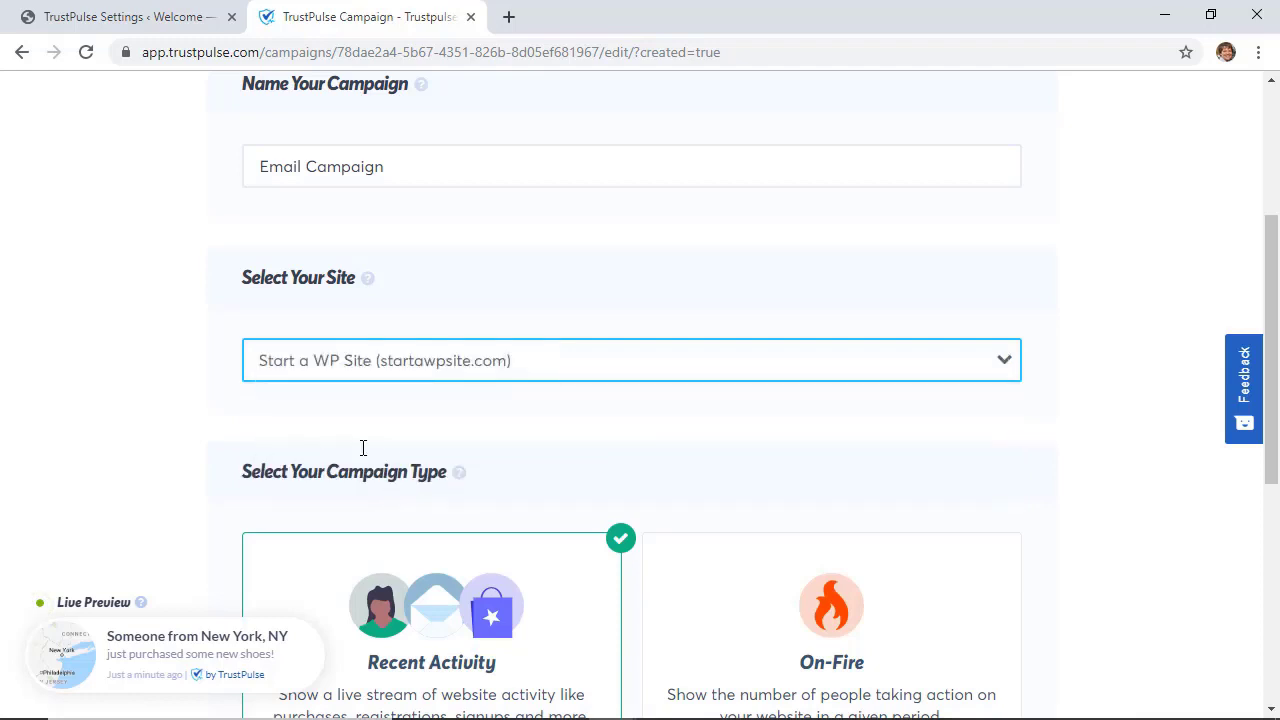
Step: Keep Recent Activity as the campaign type and continue to the Appearance & Design settings
scroll(230, 403, "down", 2)
scroll(229, 403, "down", 3)
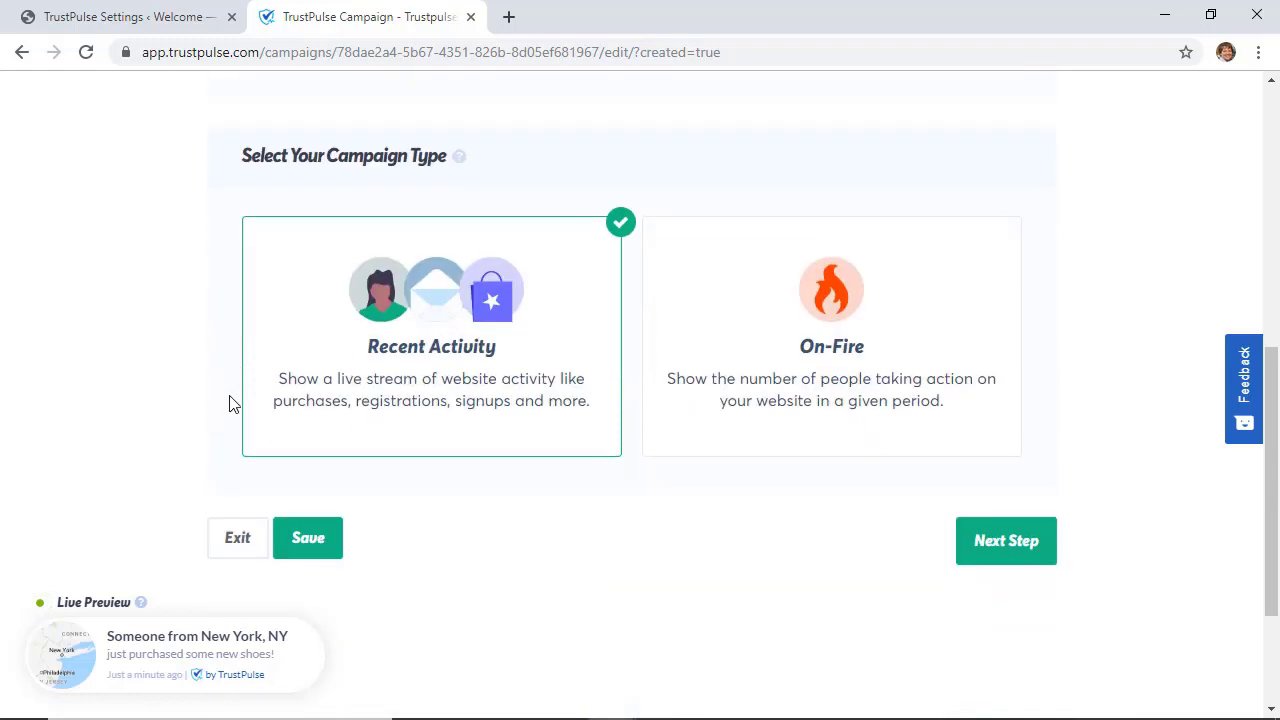
scroll(229, 403, "up", 1)
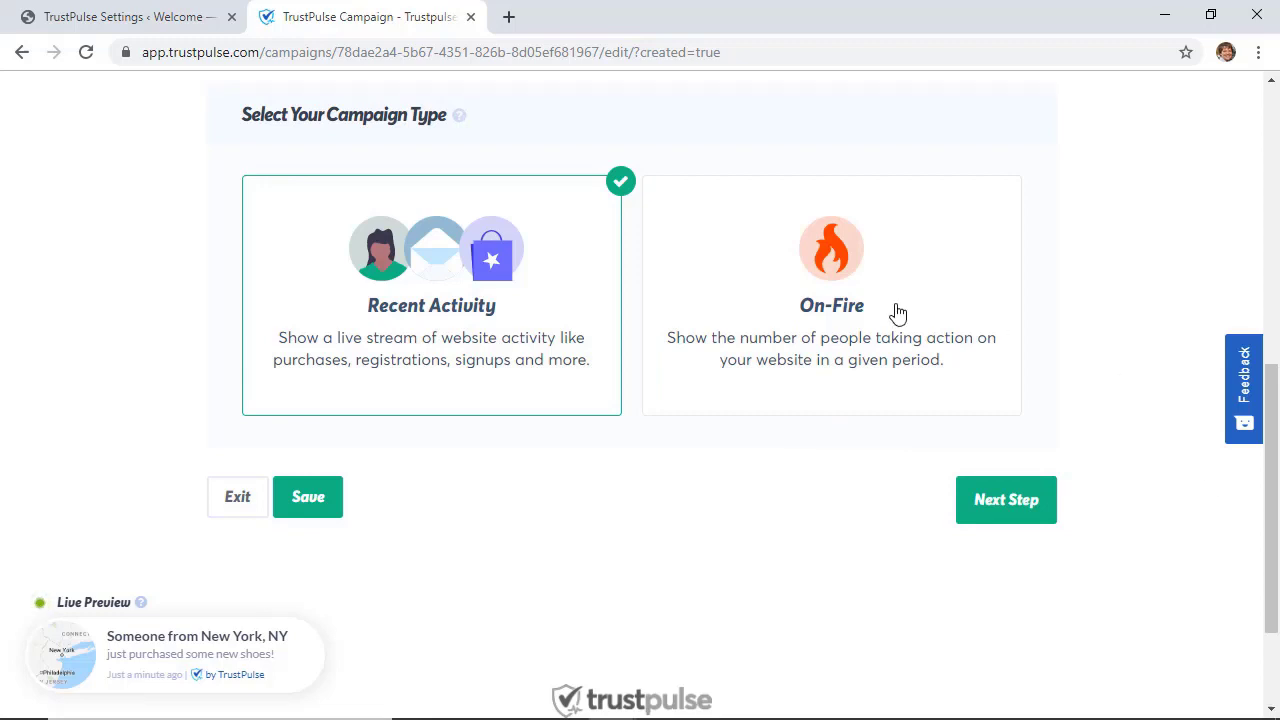
scroll(657, 368, "down", 2)
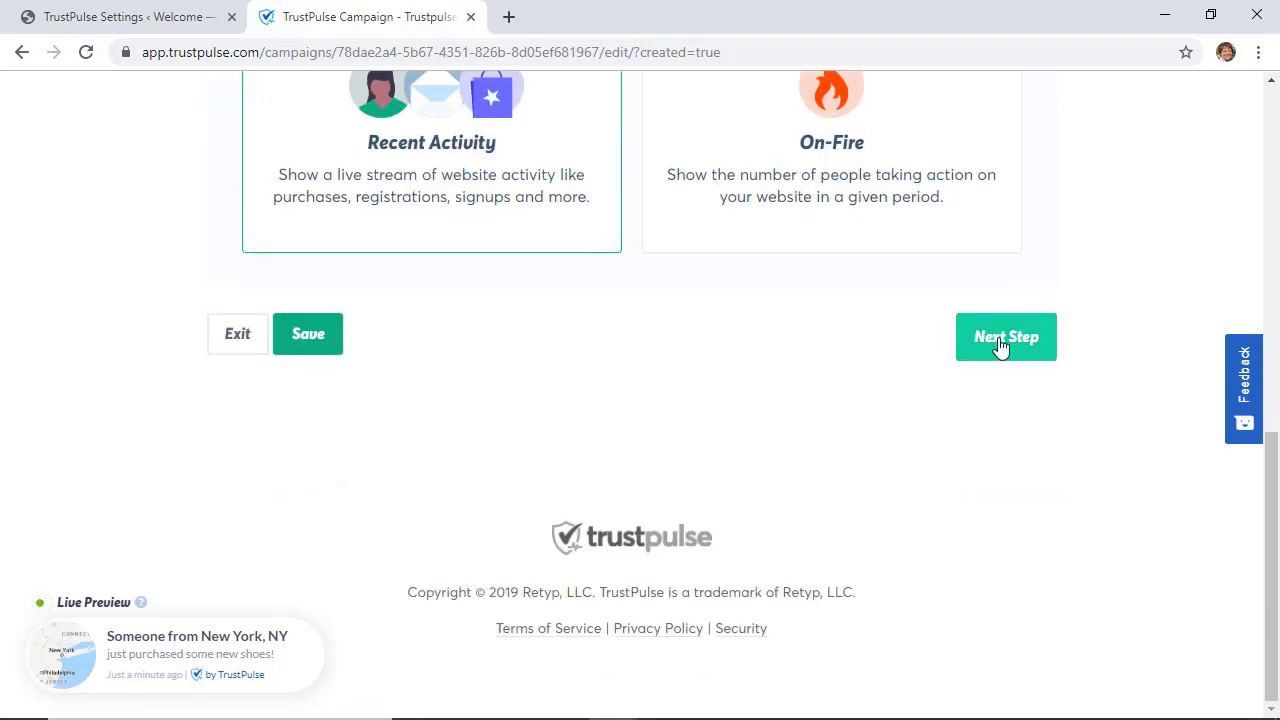
left_click(1000, 340)
Step: Set the text that refers to visitors in the notification to "A Rockstar"
scroll(1000, 346, "down", 2)
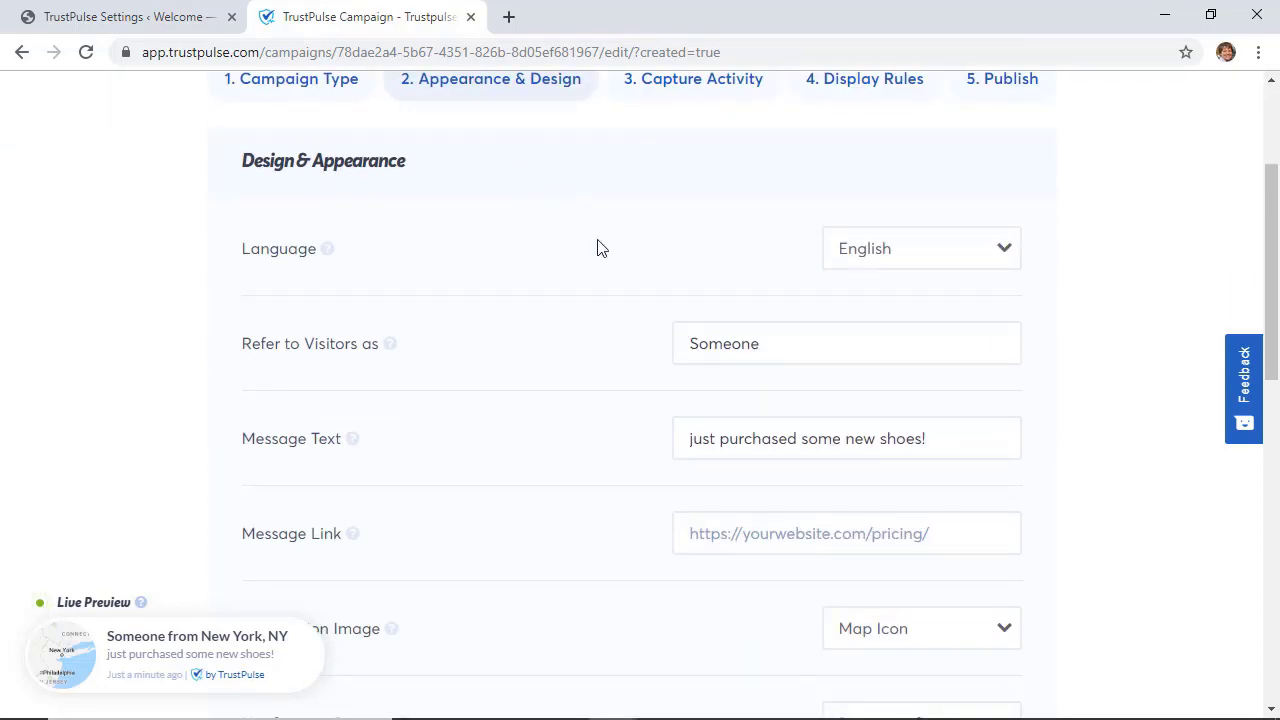
scroll(597, 246, "down", 1)
double_click(740, 228)
type("A Rockstart")
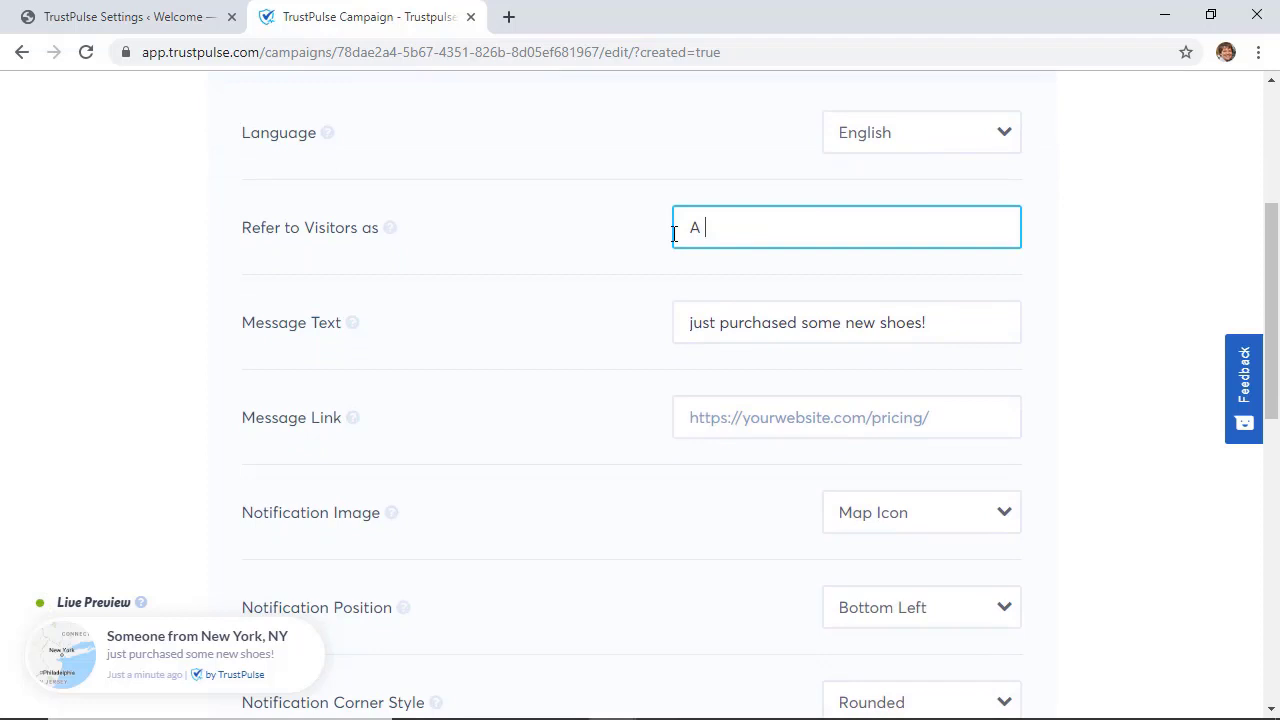
left_click(763, 314)
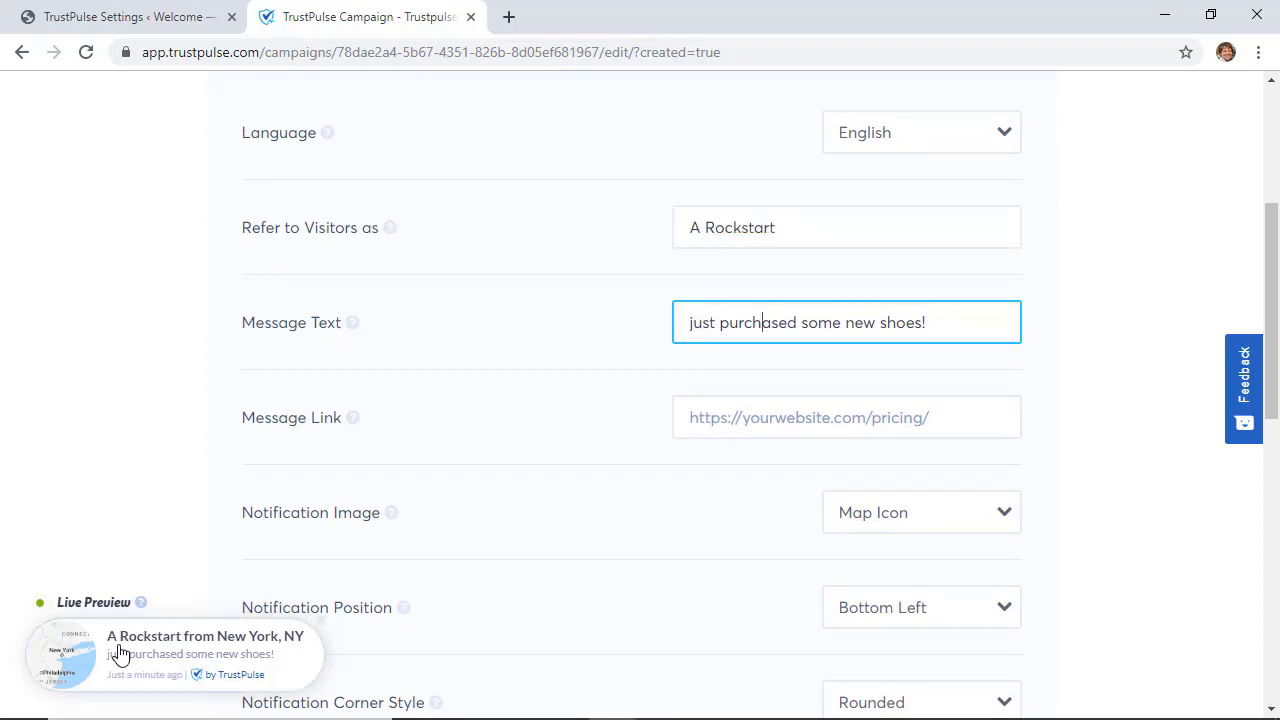
left_click(789, 227)
key("BackSpace")
left_click(726, 260)
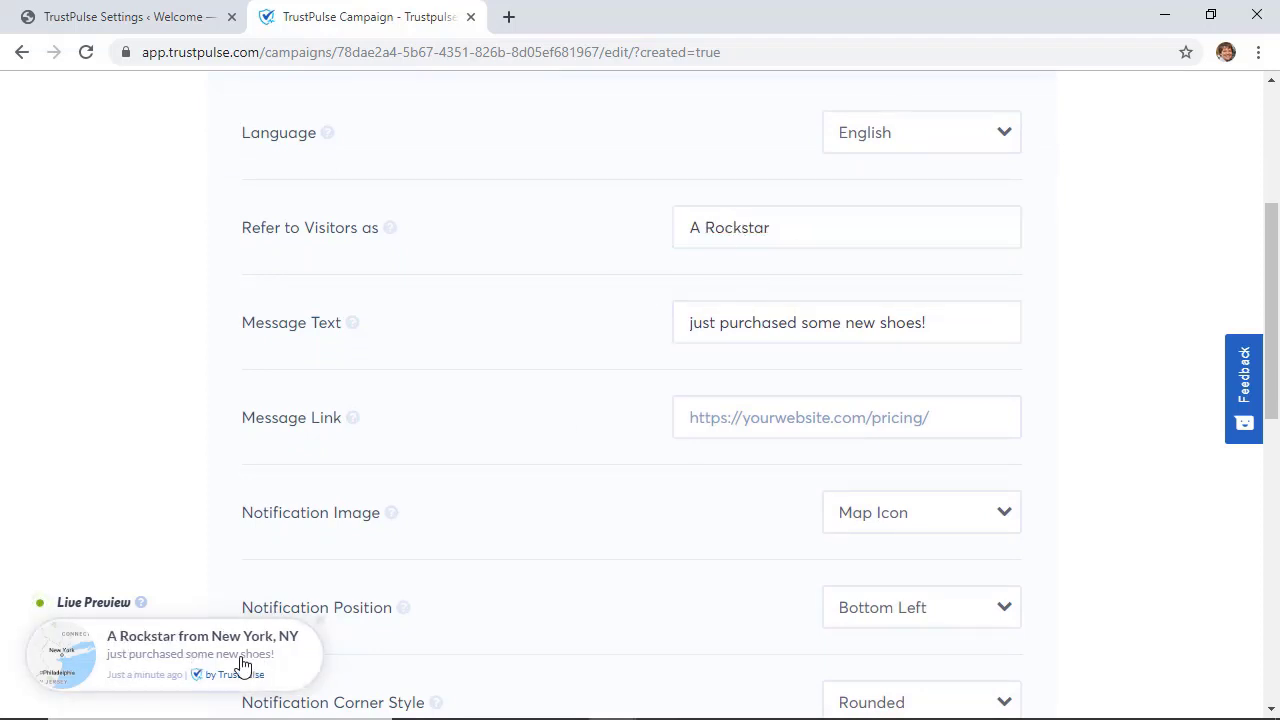
Step: Replace the notification's message text with "just signed up for the newsletter"
left_click(947, 325)
left_click_drag(947, 325, 625, 343)
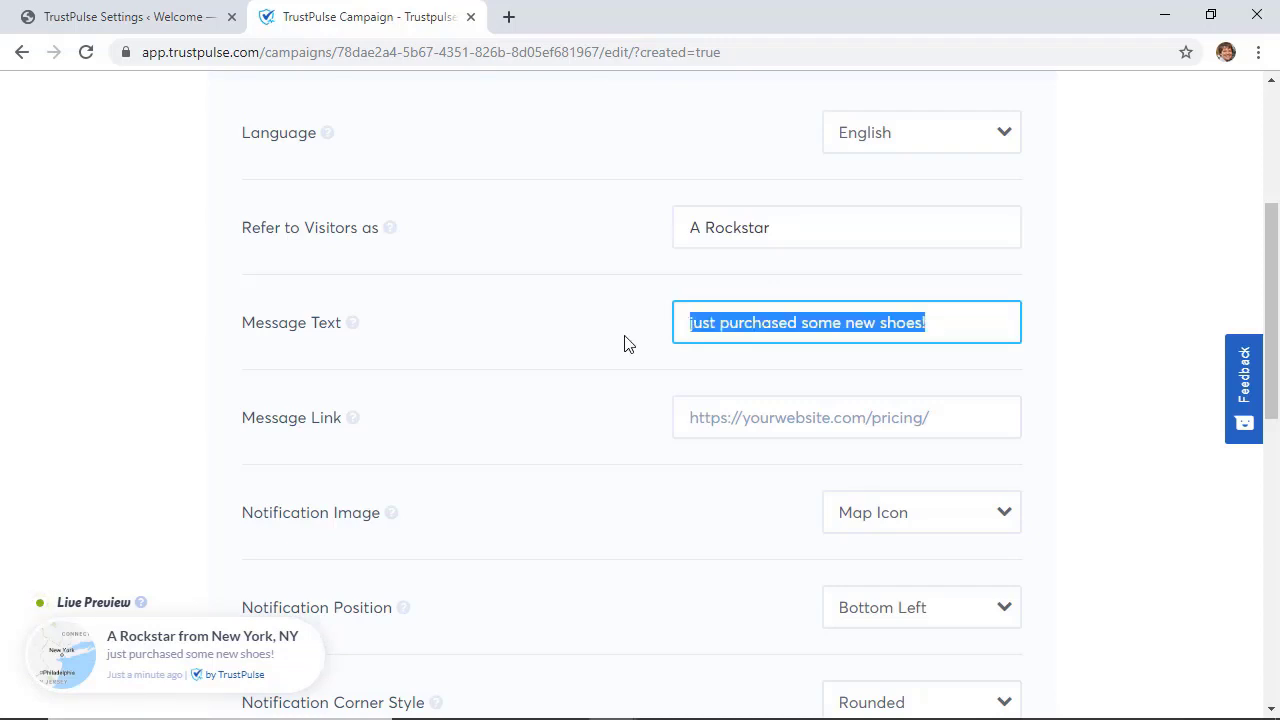
type("just signed up for ")
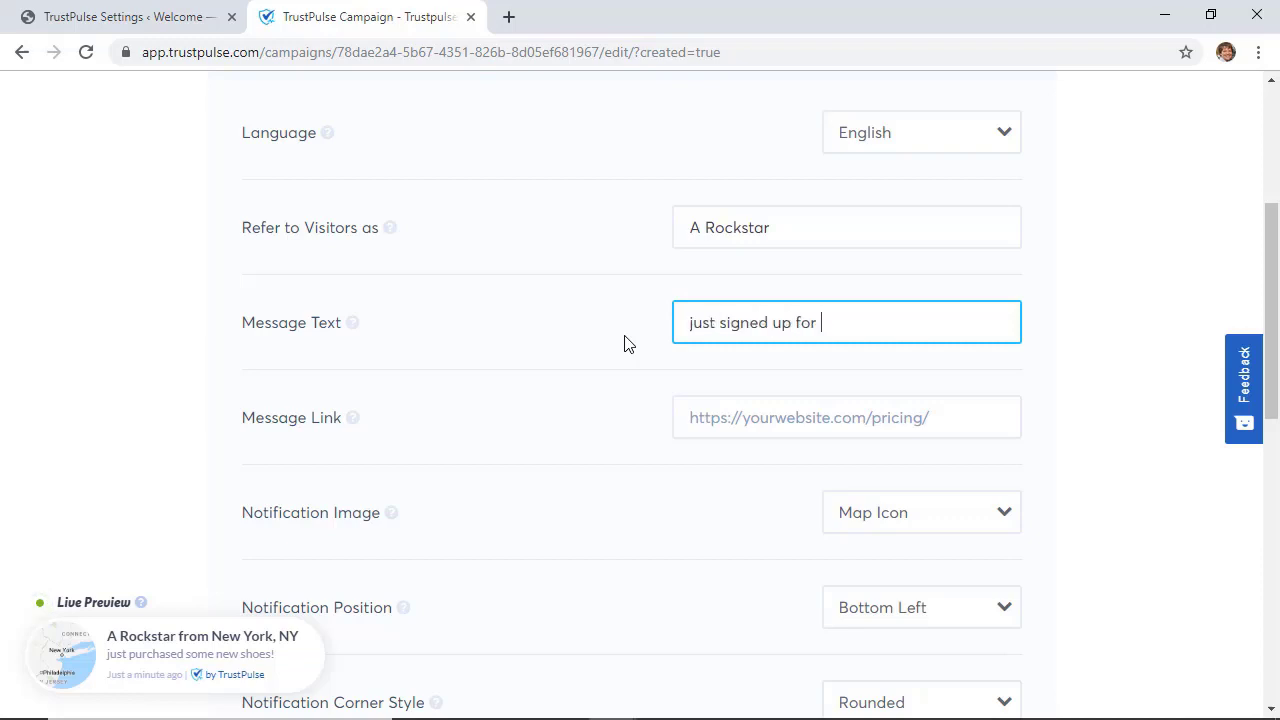
type("the newsletter")
scroll(633, 440, "down", 1)
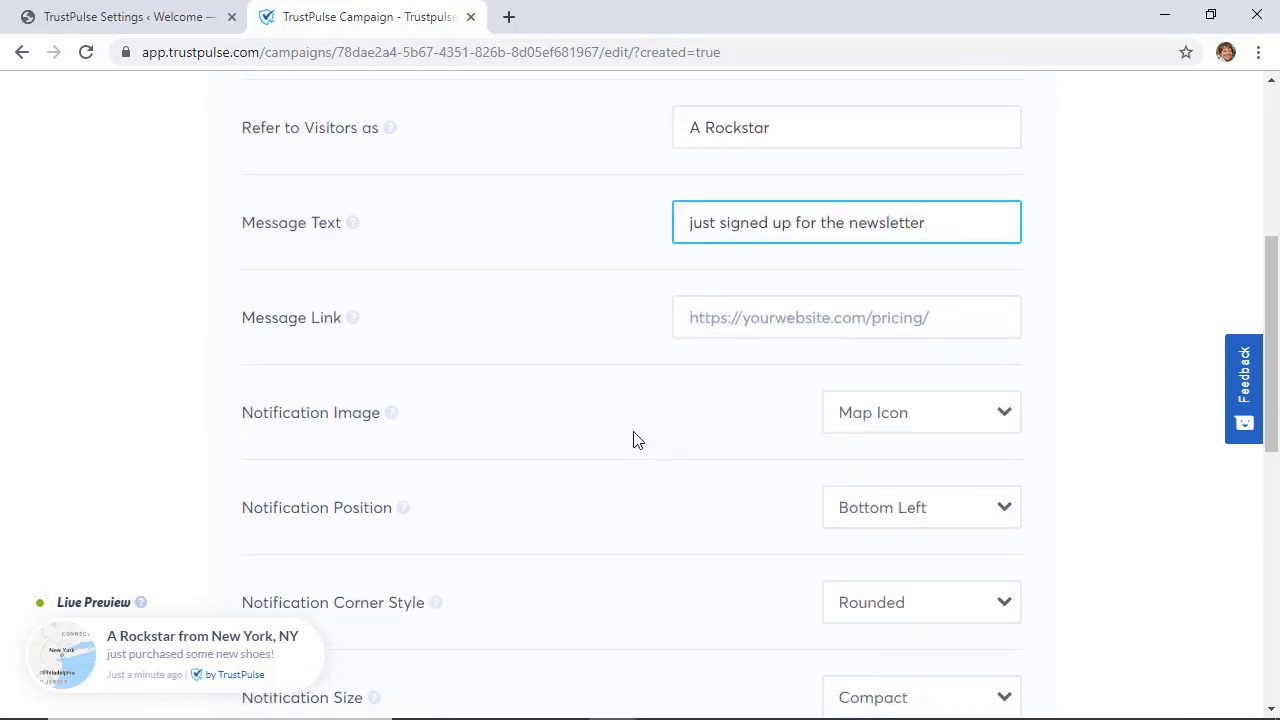
key("Tab")
scroll(640, 390, "down", 1)
type("start")
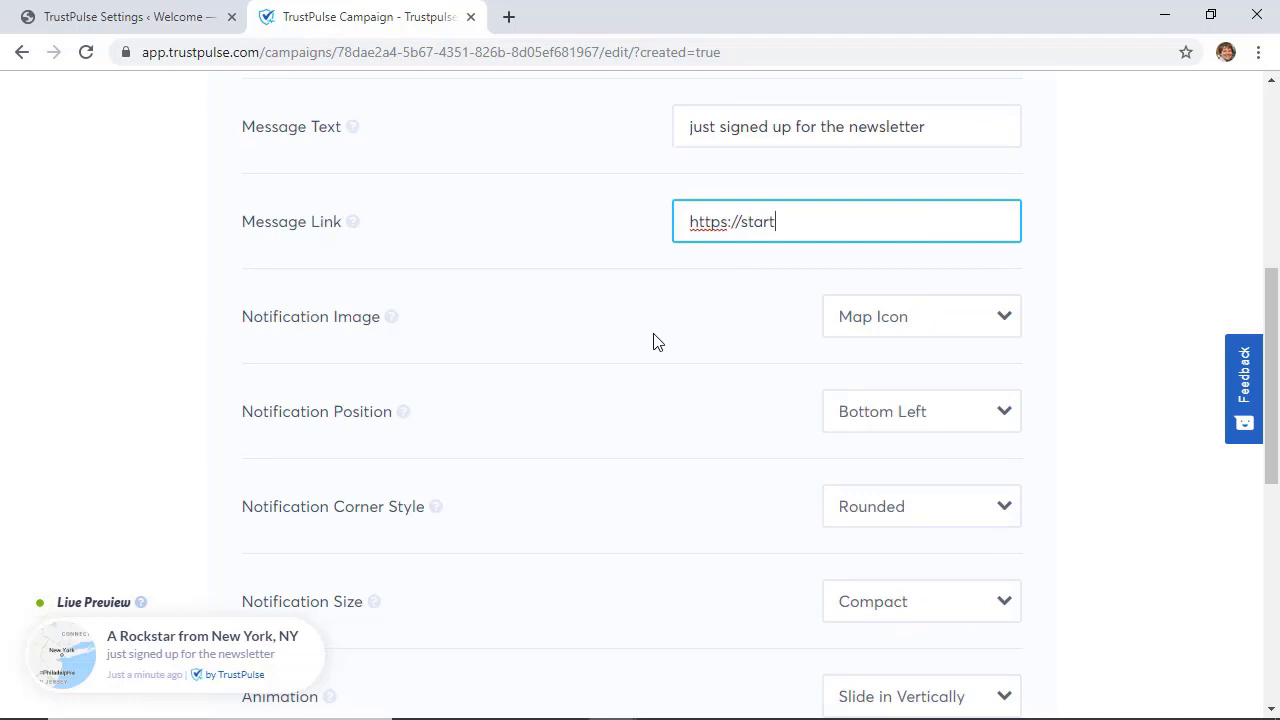
type("awpsite.")
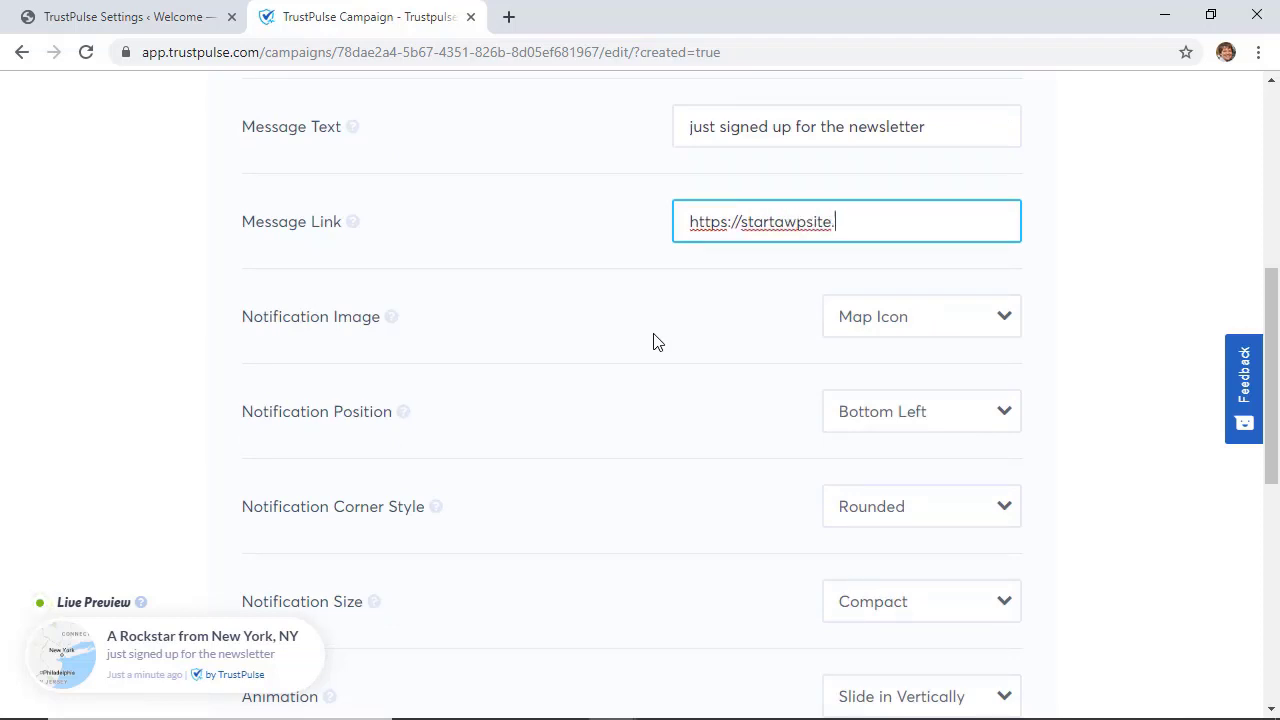
type("com/welcome")
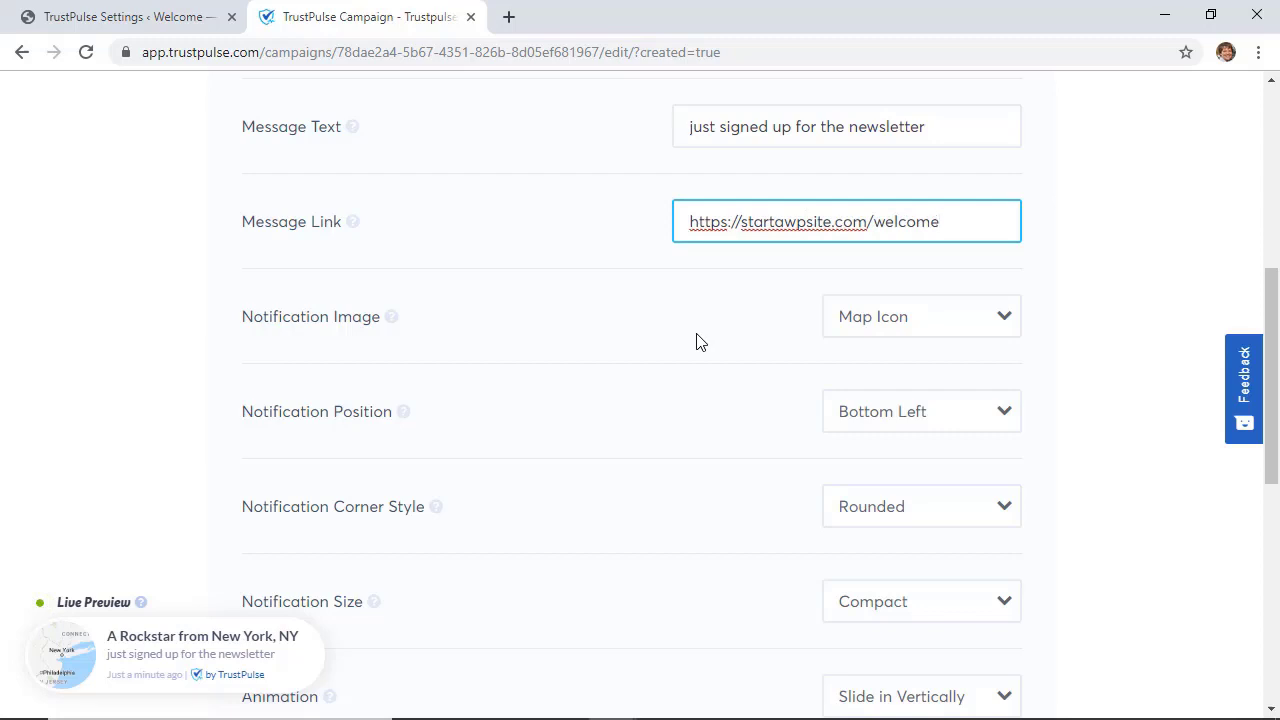
Step: Try User Avatar and the location-pin Pre-Made Icon as the notification image, and return it to Map Icon
scroll(778, 338, "down", 1)
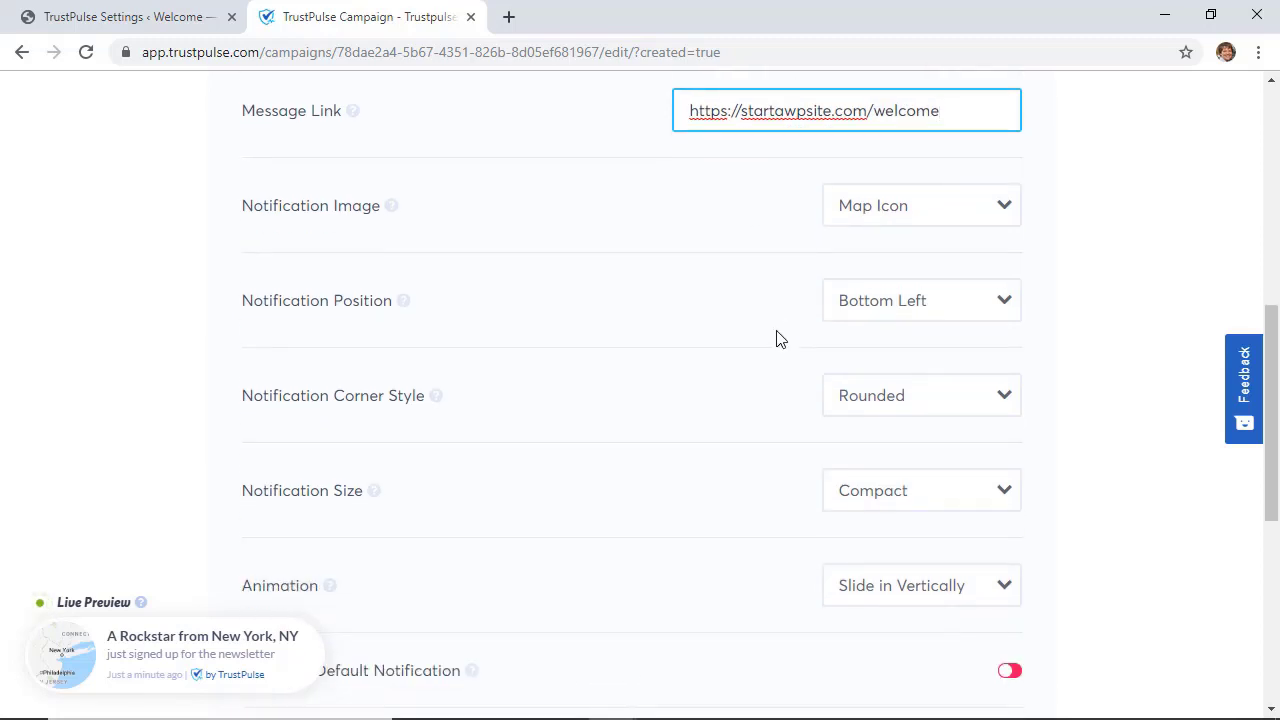
left_click(903, 213)
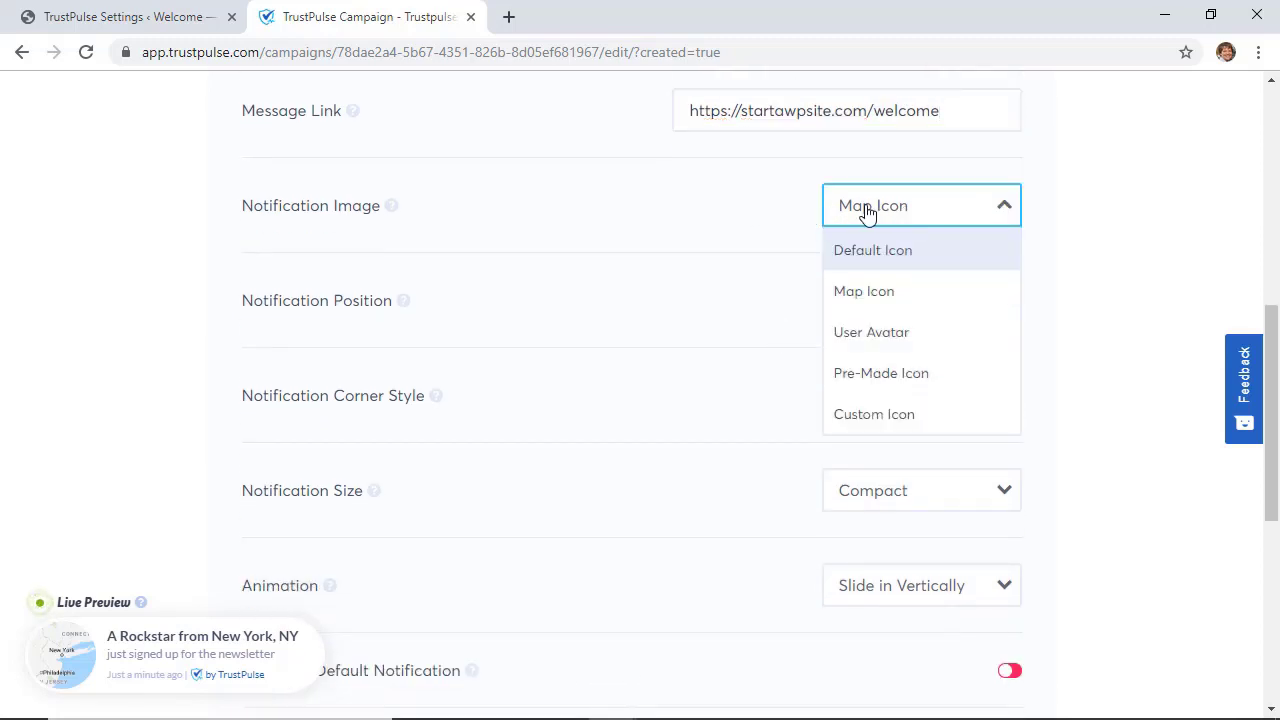
left_click(872, 340)
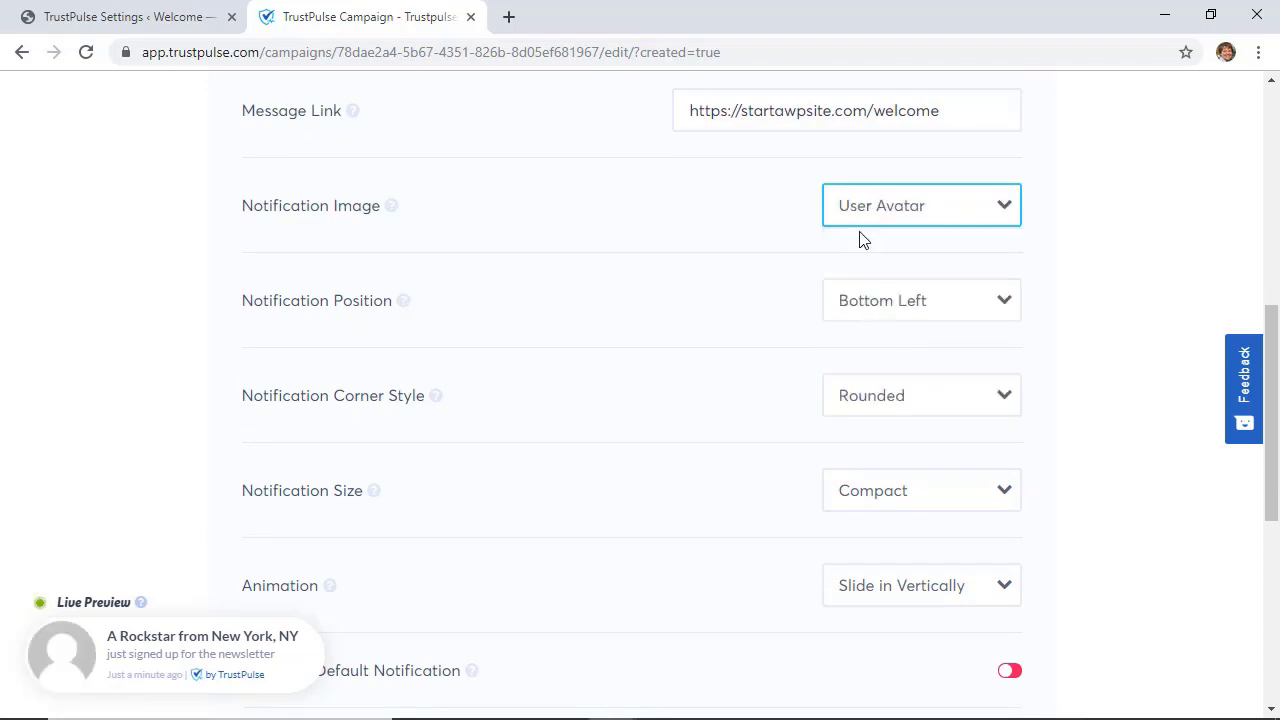
left_click(864, 206)
left_click(880, 372)
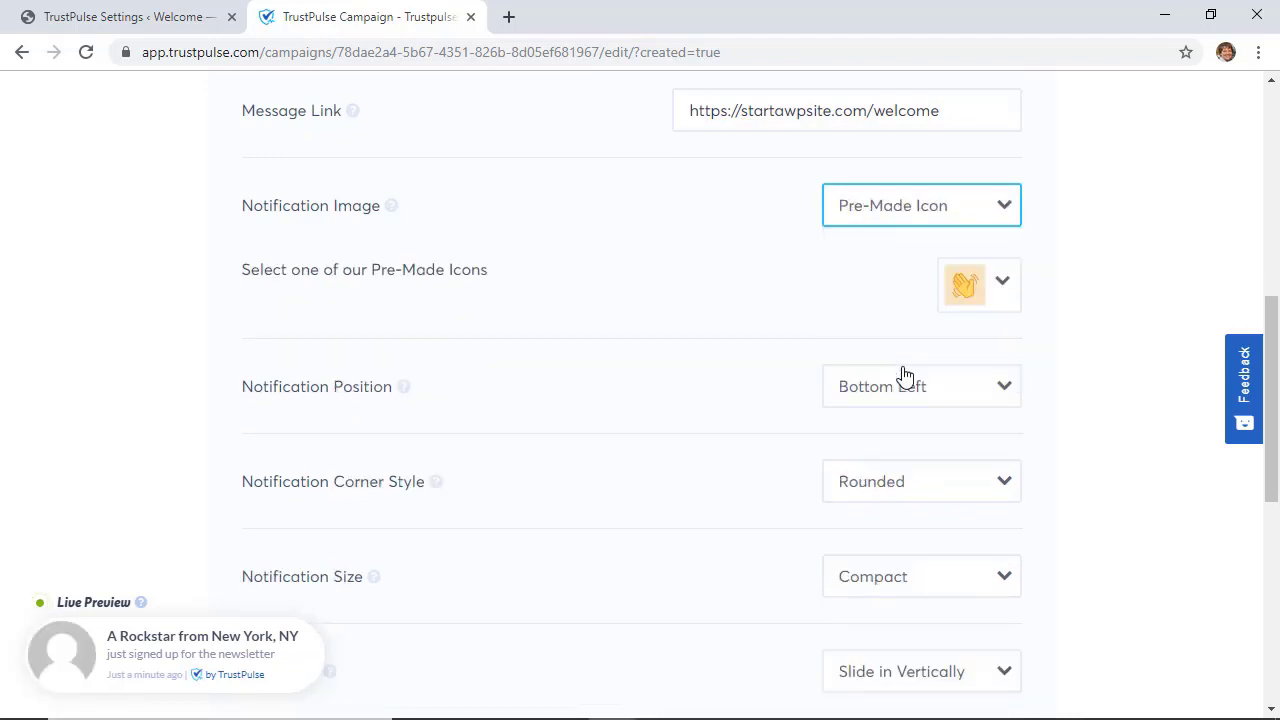
left_click(982, 288)
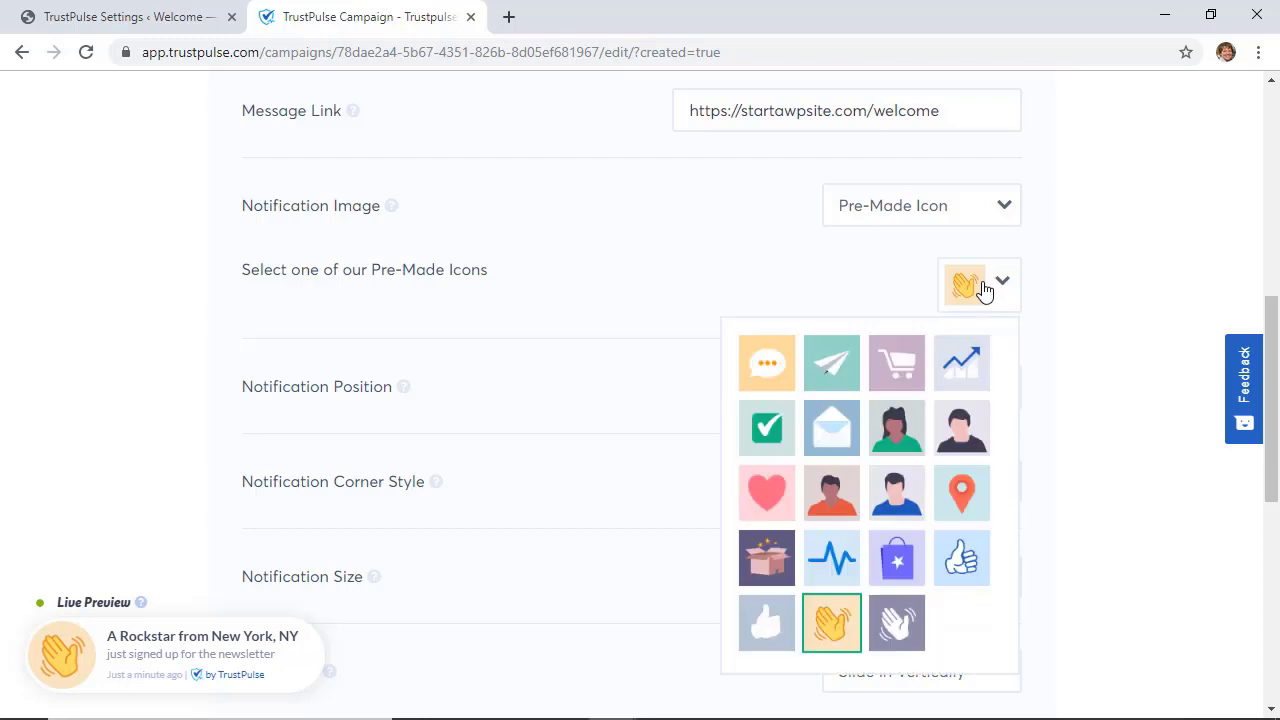
left_click(951, 492)
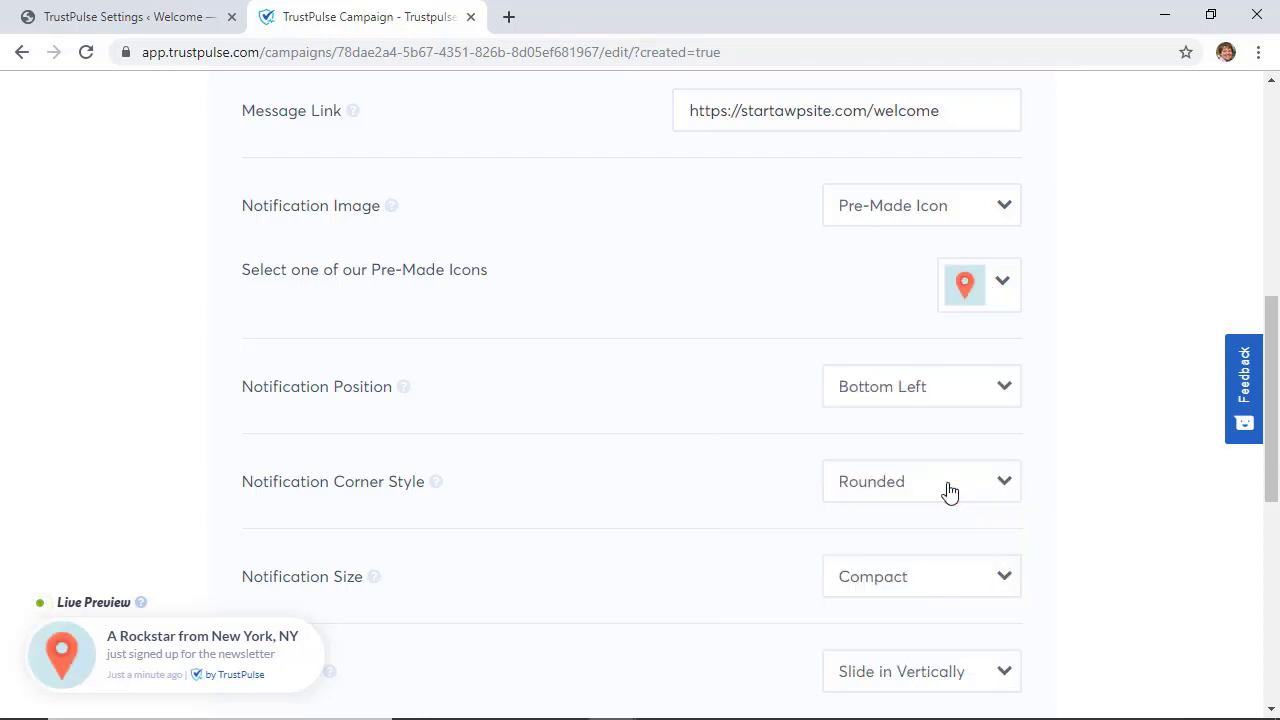
left_click(879, 222)
left_click(883, 302)
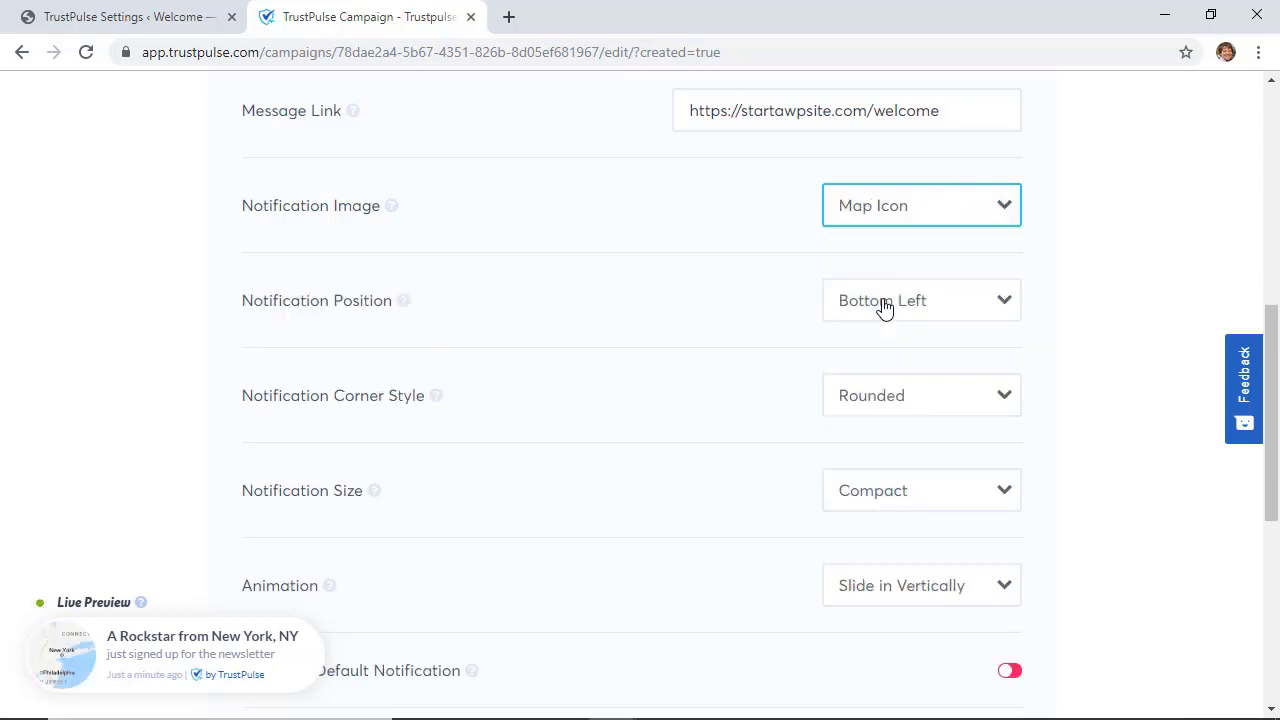
Step: Try the notification position at Bottom Right, Top Left and Top Right, and return it to Bottom Left
scroll(1050, 355, "down", 1)
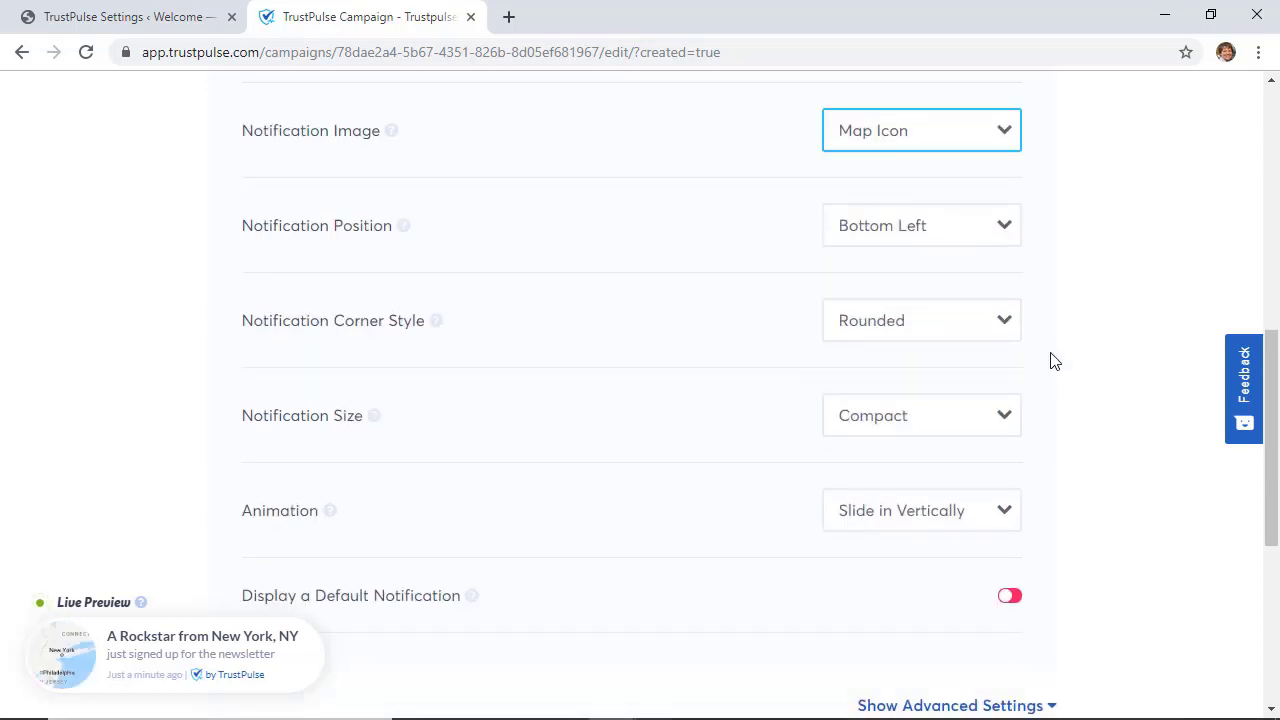
left_click(891, 226)
left_click(897, 318)
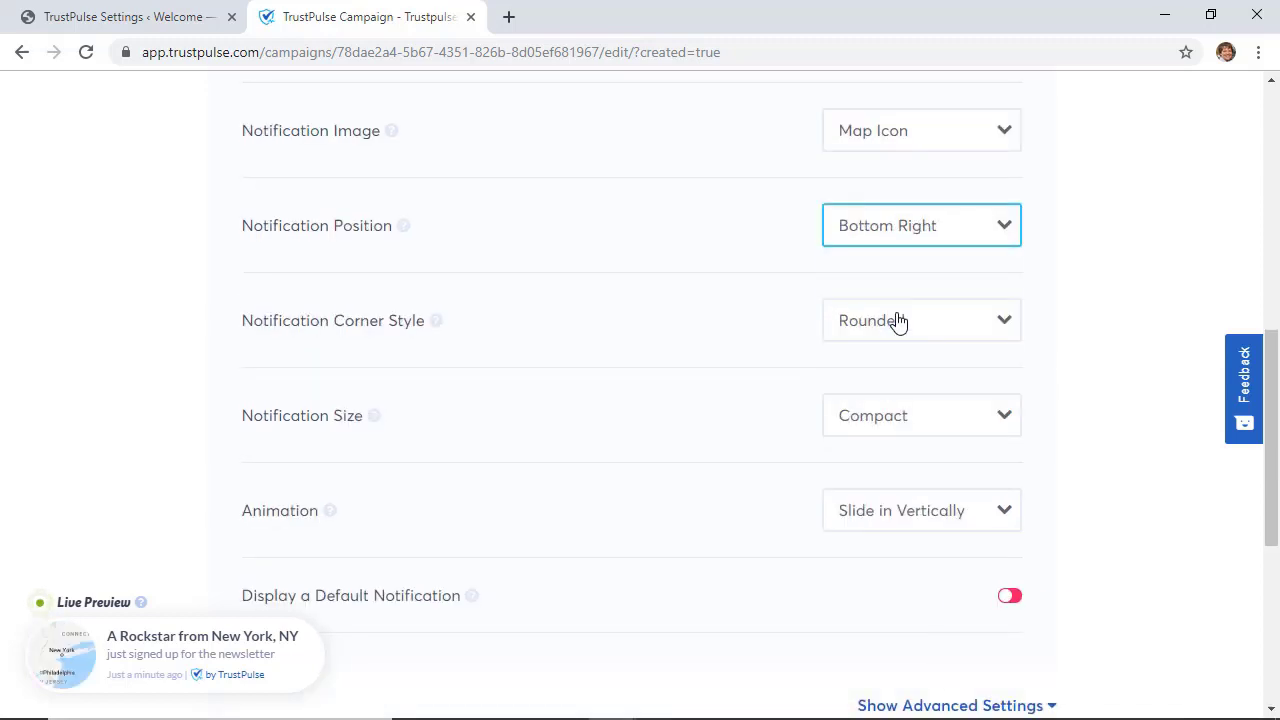
left_click(897, 226)
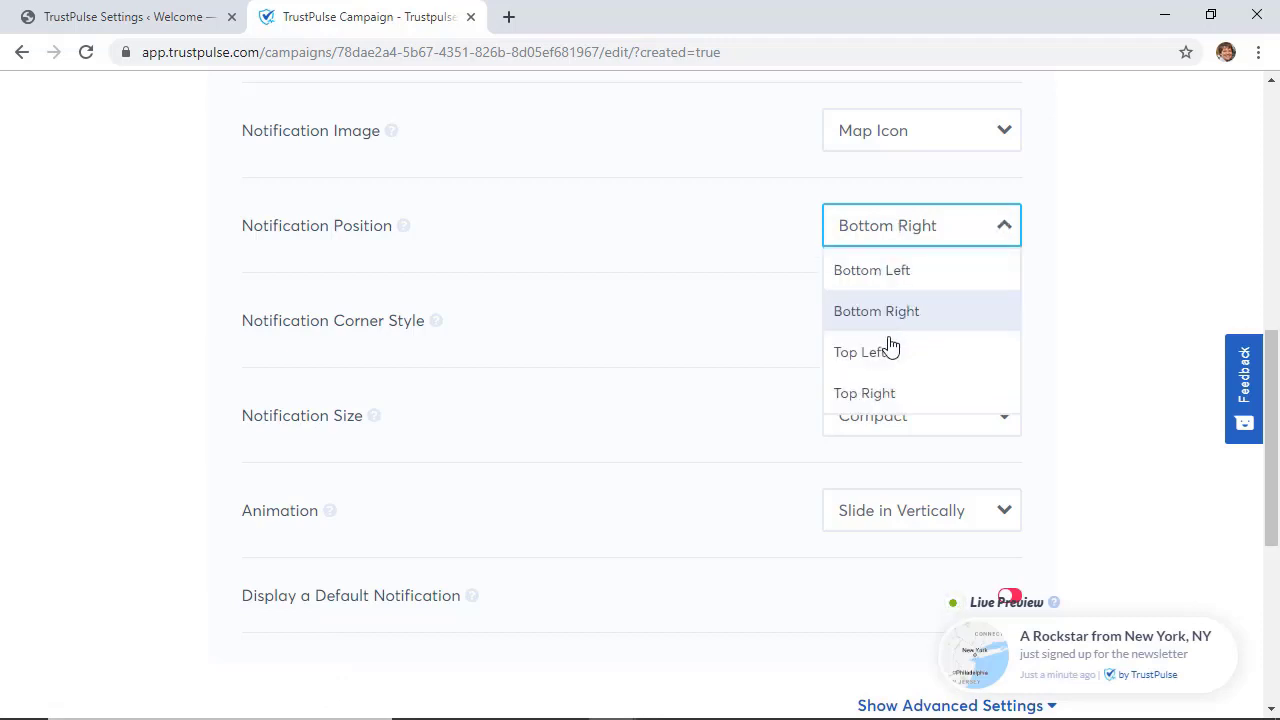
left_click(889, 349)
left_click(876, 238)
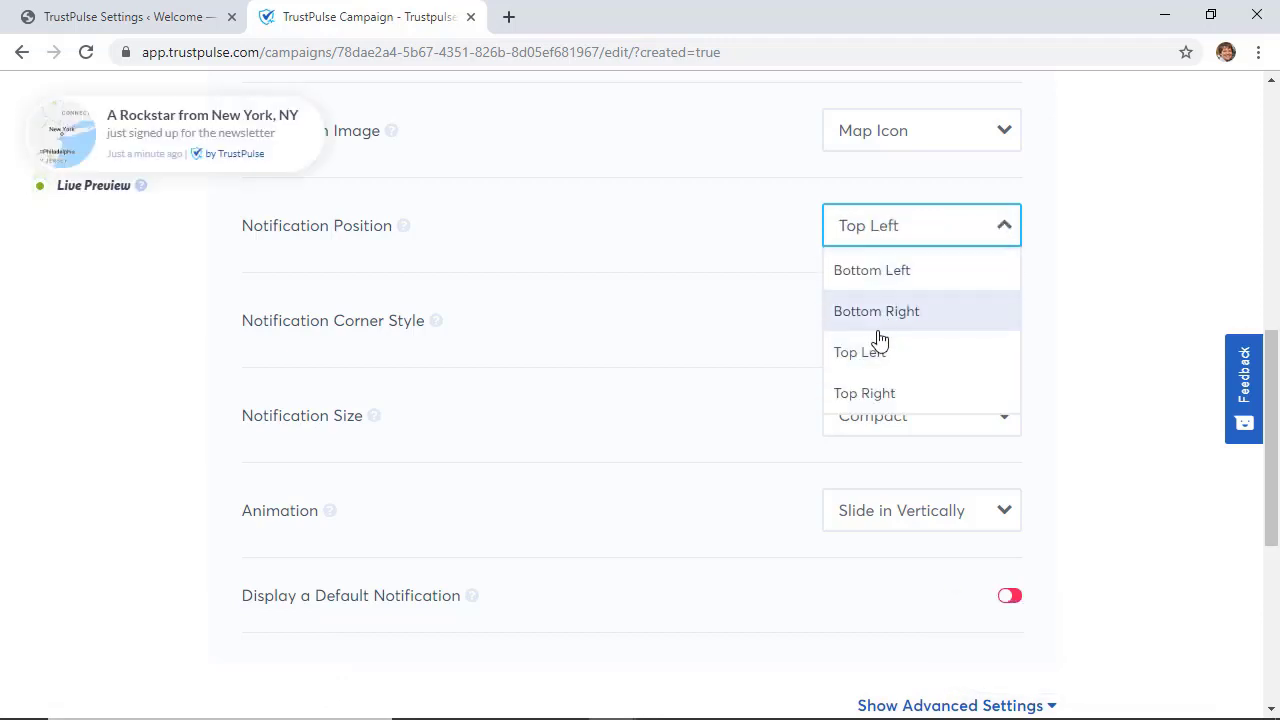
left_click(869, 393)
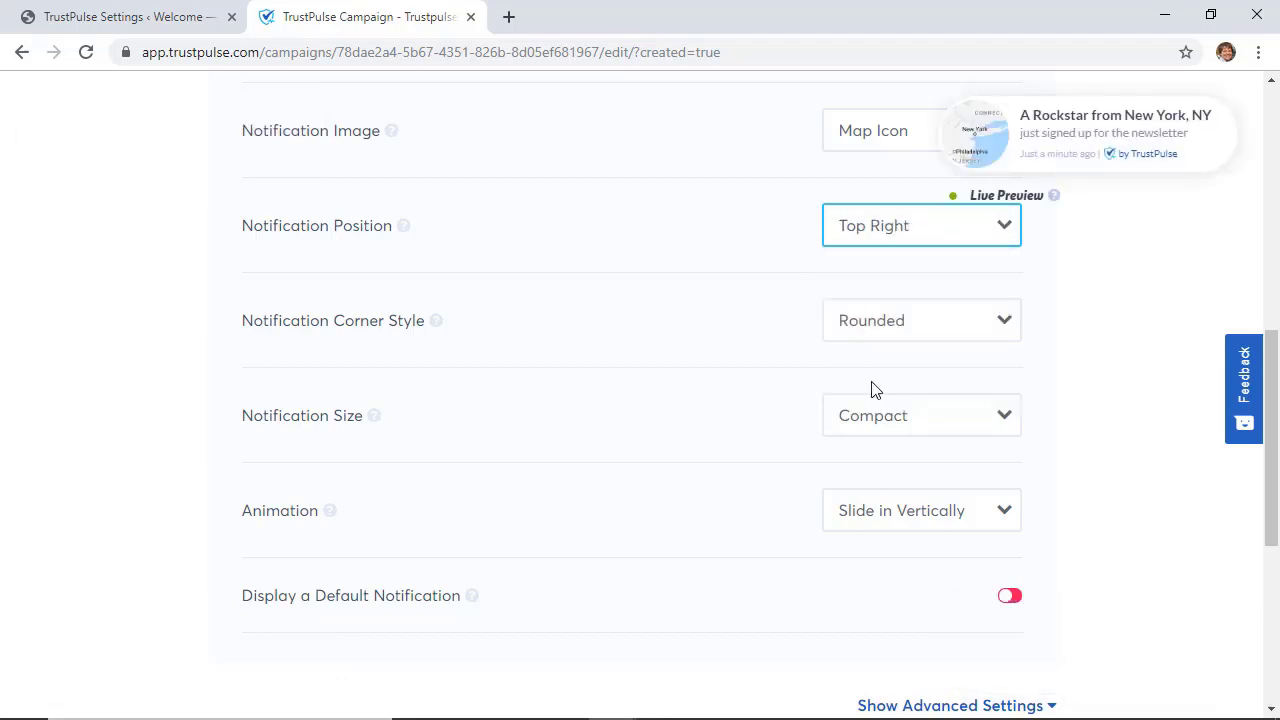
left_click(855, 236)
left_click(863, 271)
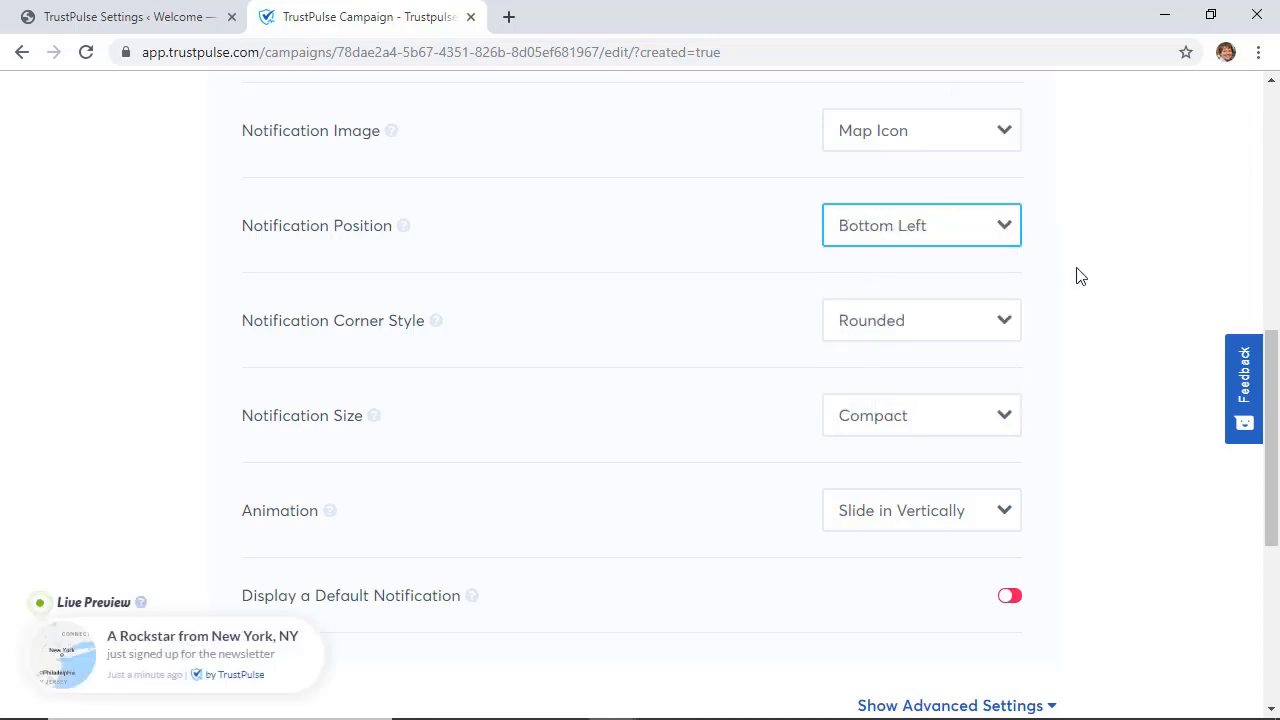
Step: Compare the Rounded and Sharp corner styles for the notification and set it to Sharp
scroll(1078, 277, "down", 1)
left_click(914, 206)
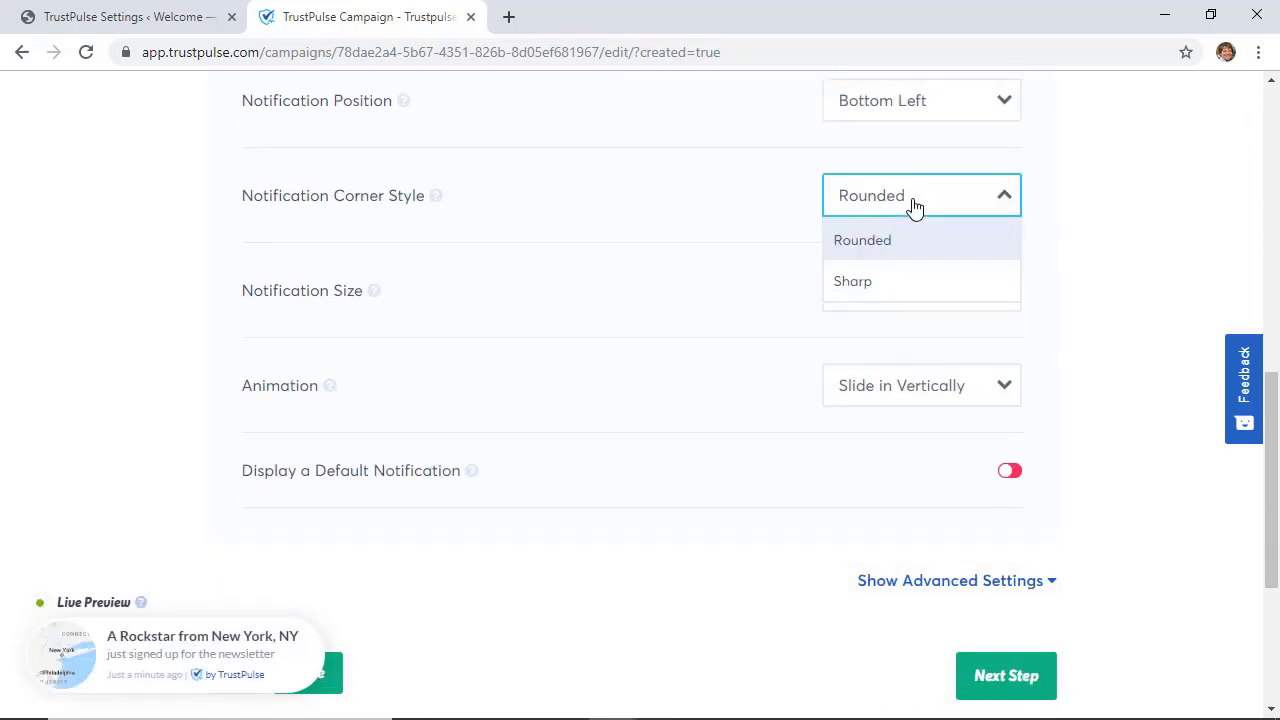
left_click(908, 282)
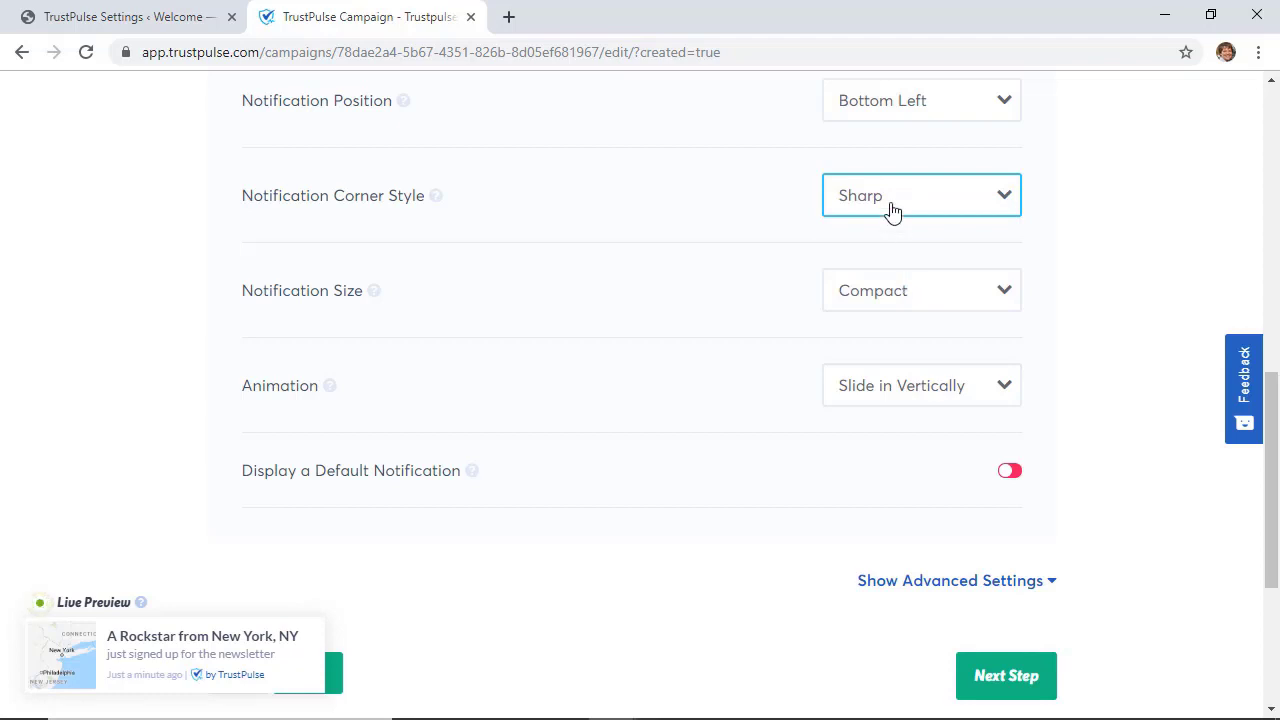
left_click(893, 210)
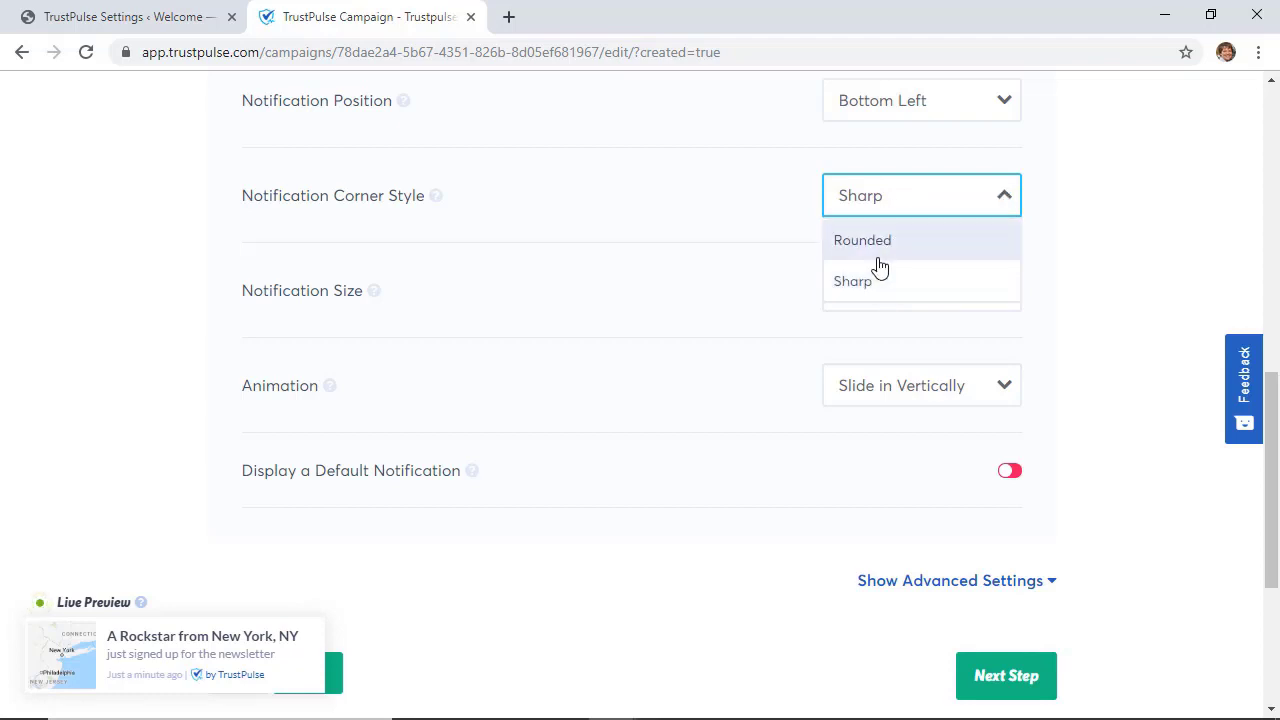
left_click(880, 252)
left_click(869, 206)
left_click(880, 280)
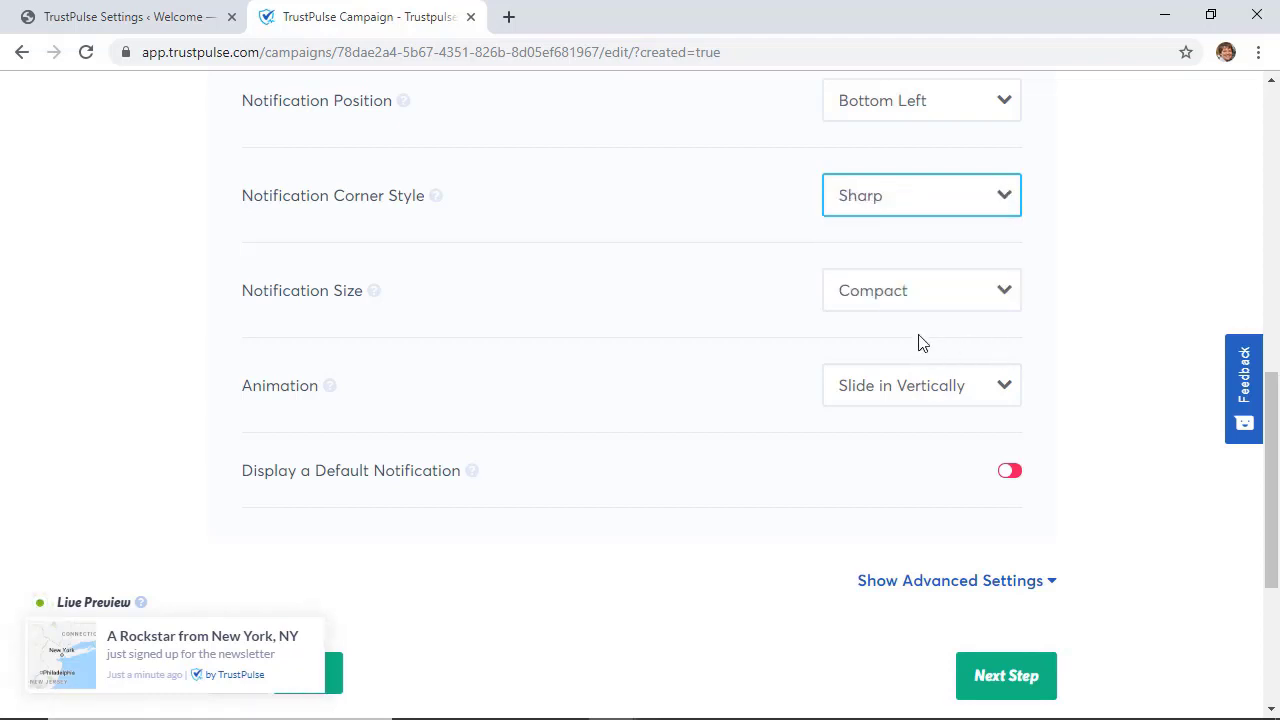
Step: Set the notification size to Expanded
left_click(878, 306)
left_click(878, 378)
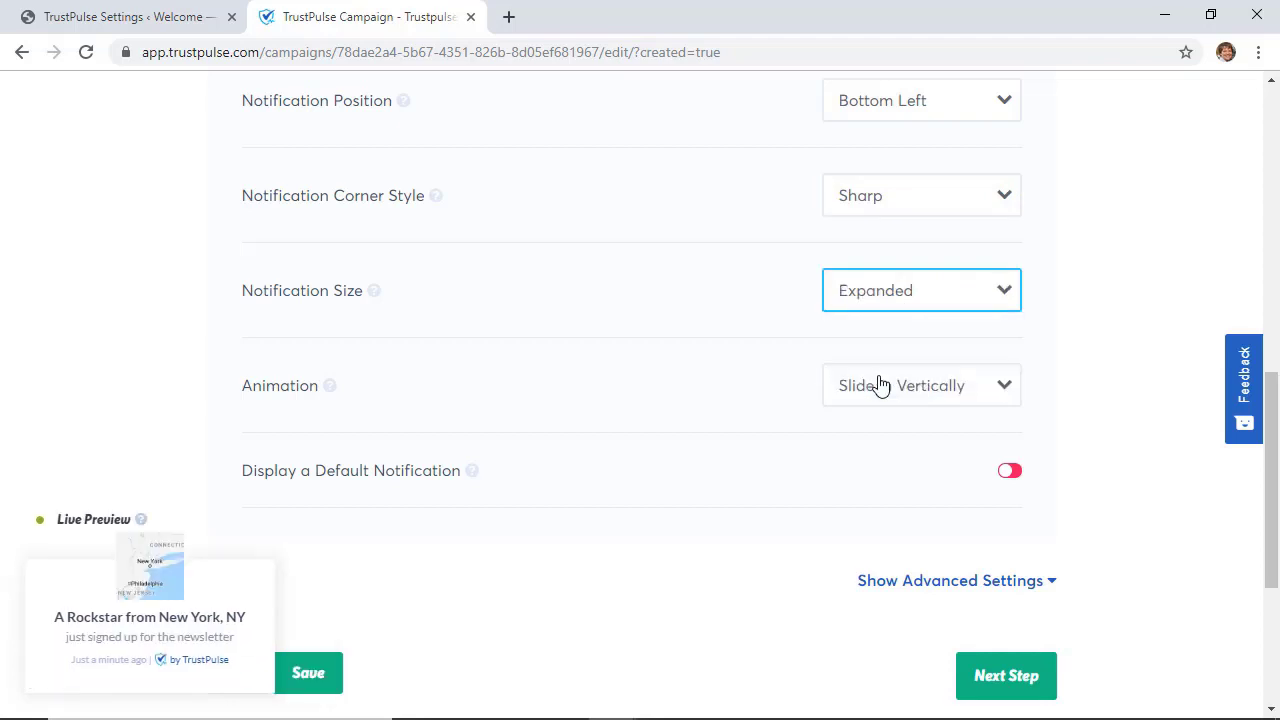
left_click(877, 305)
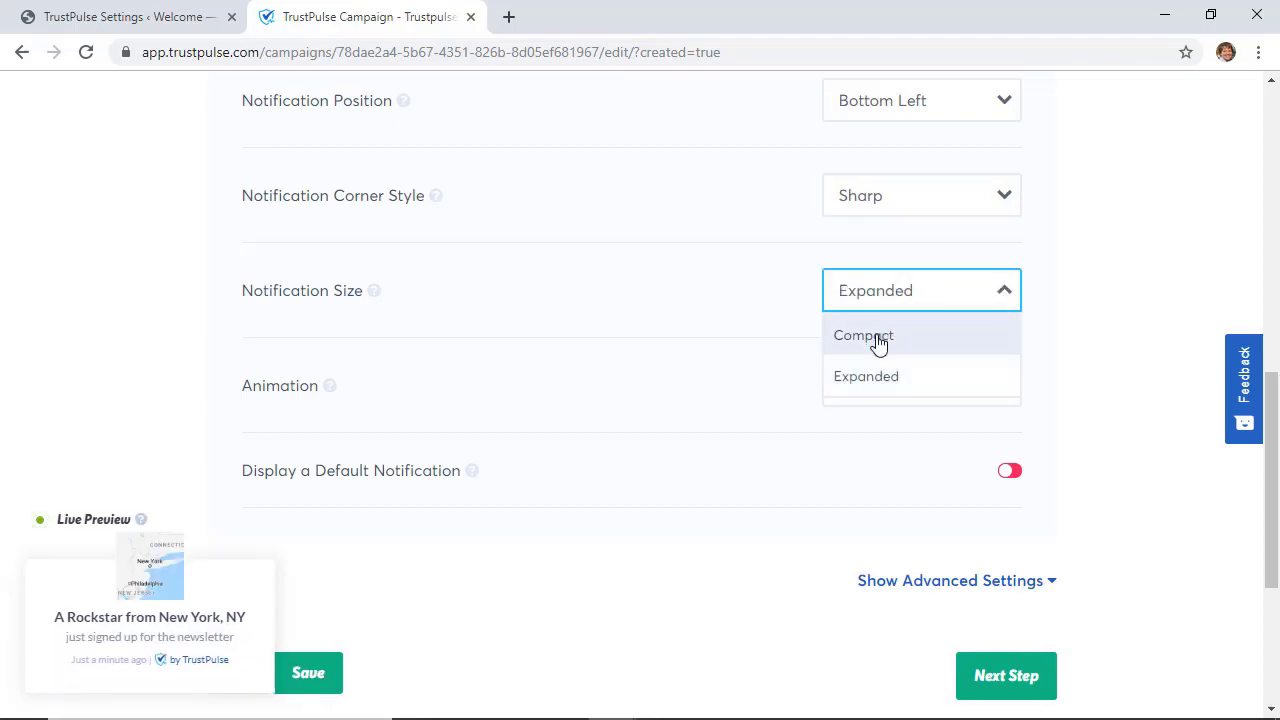
left_click(1055, 345)
Step: Try the Fade In and Slide in Horizontally animations for the notification, and return it to Slide in Vertically
scroll(1055, 345, "down", 1)
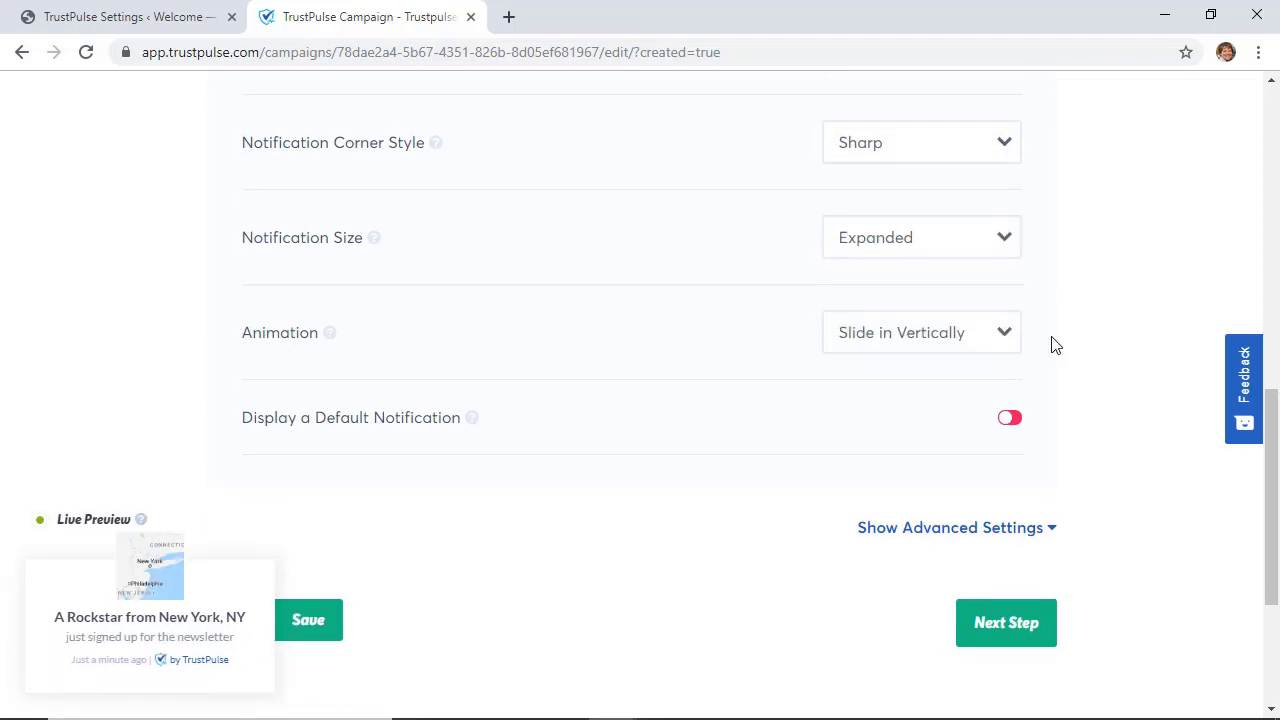
left_click(885, 345)
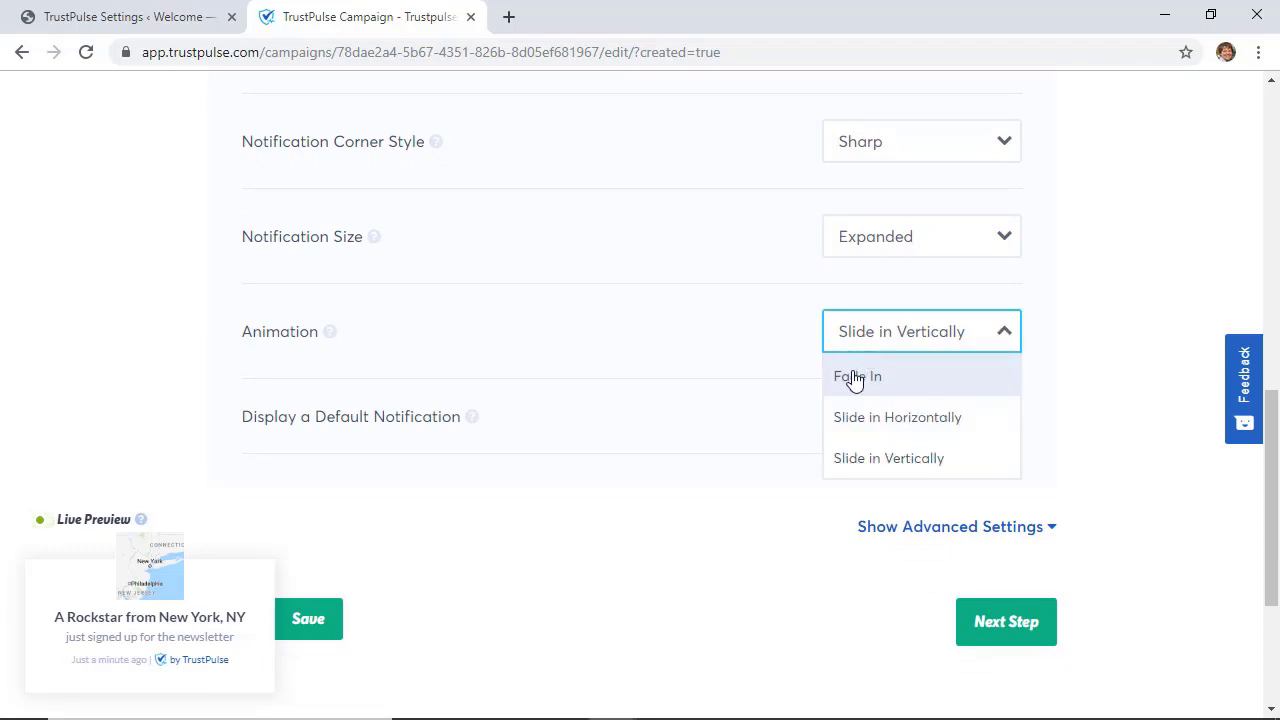
left_click(851, 376)
left_click(869, 334)
left_click(891, 417)
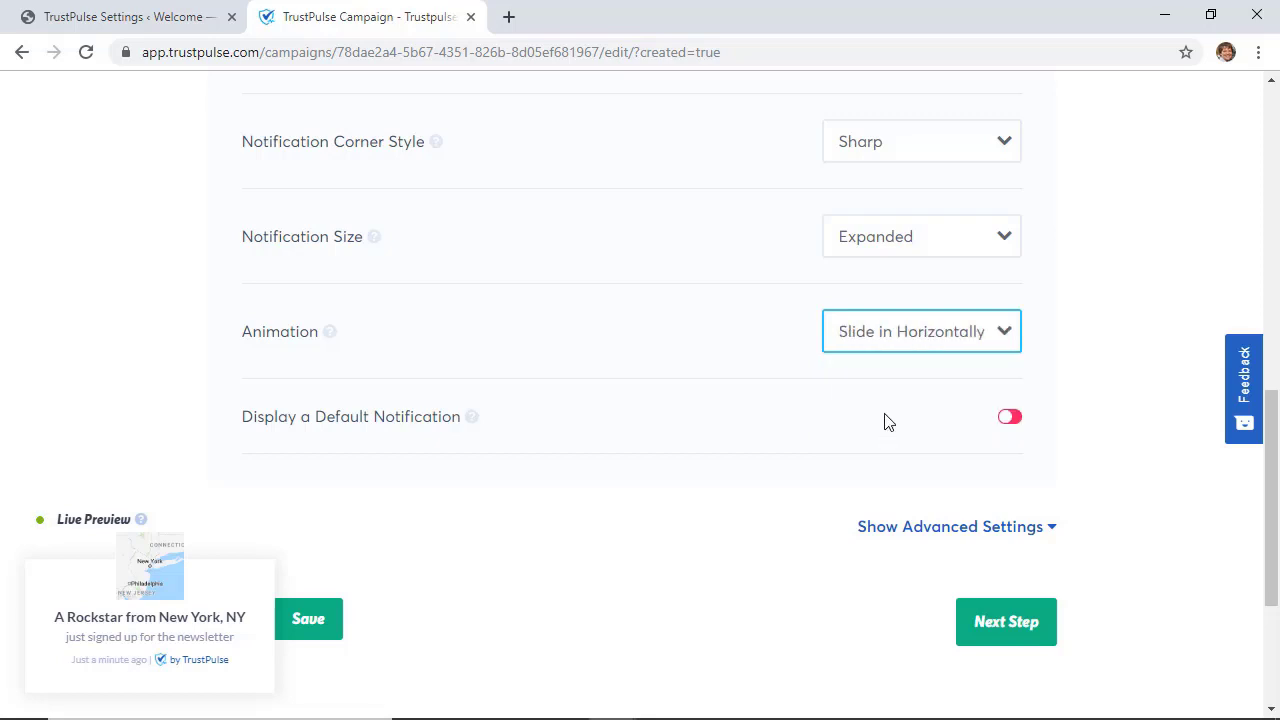
left_click(872, 343)
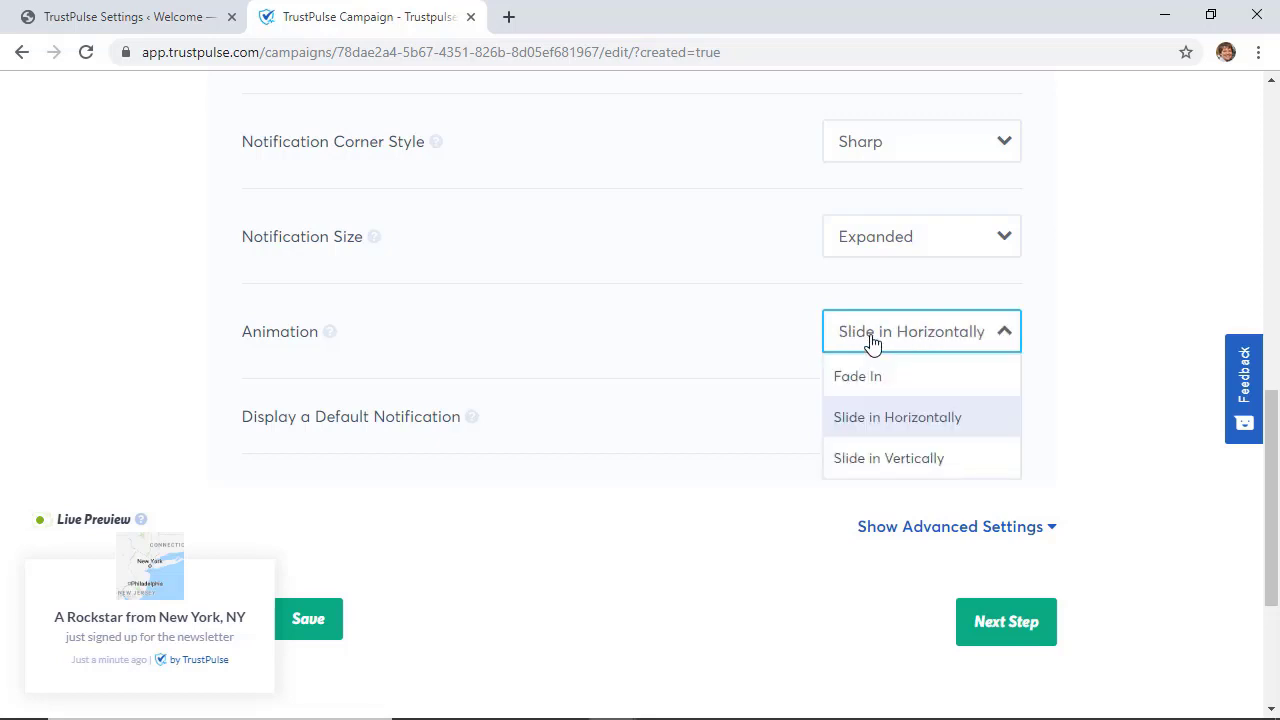
left_click(886, 460)
Step: Continue to the Capture Activity settings and choose AutoMagic as the way to capture activity
scroll(883, 466, "down", 1)
mouse_move(470, 300)
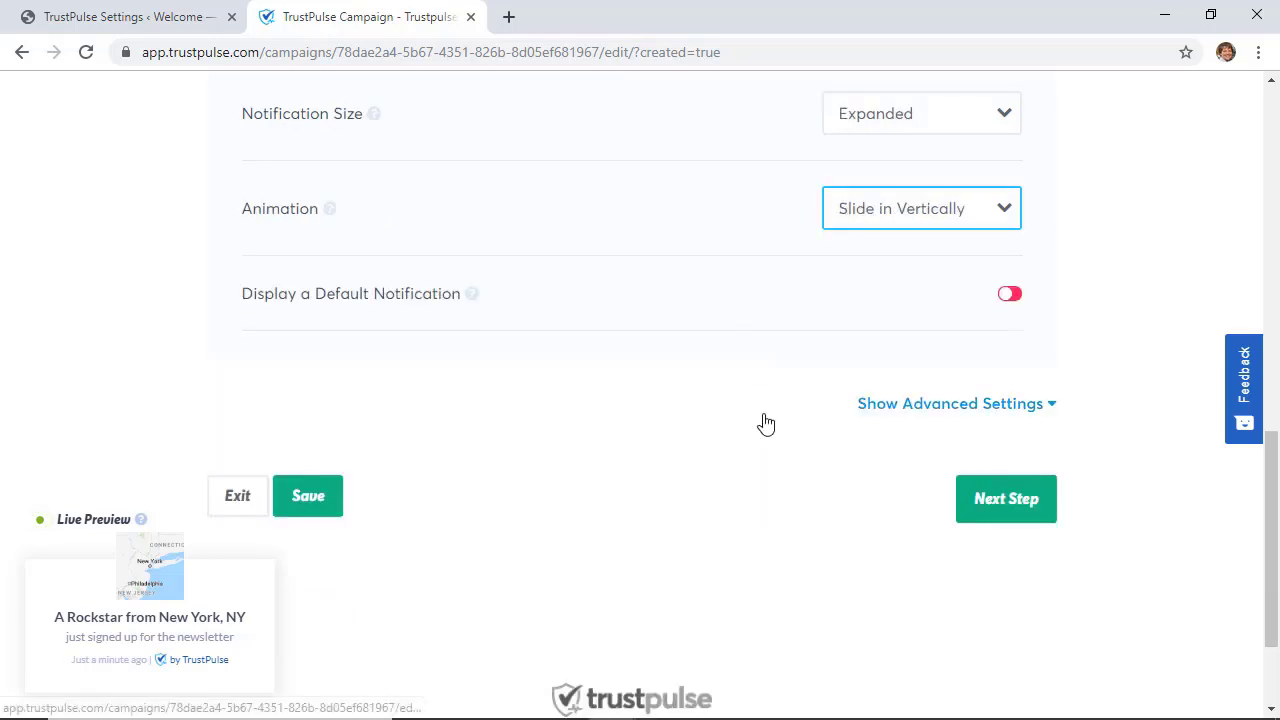
left_click(1006, 498)
scroll(1029, 395, "down", 2)
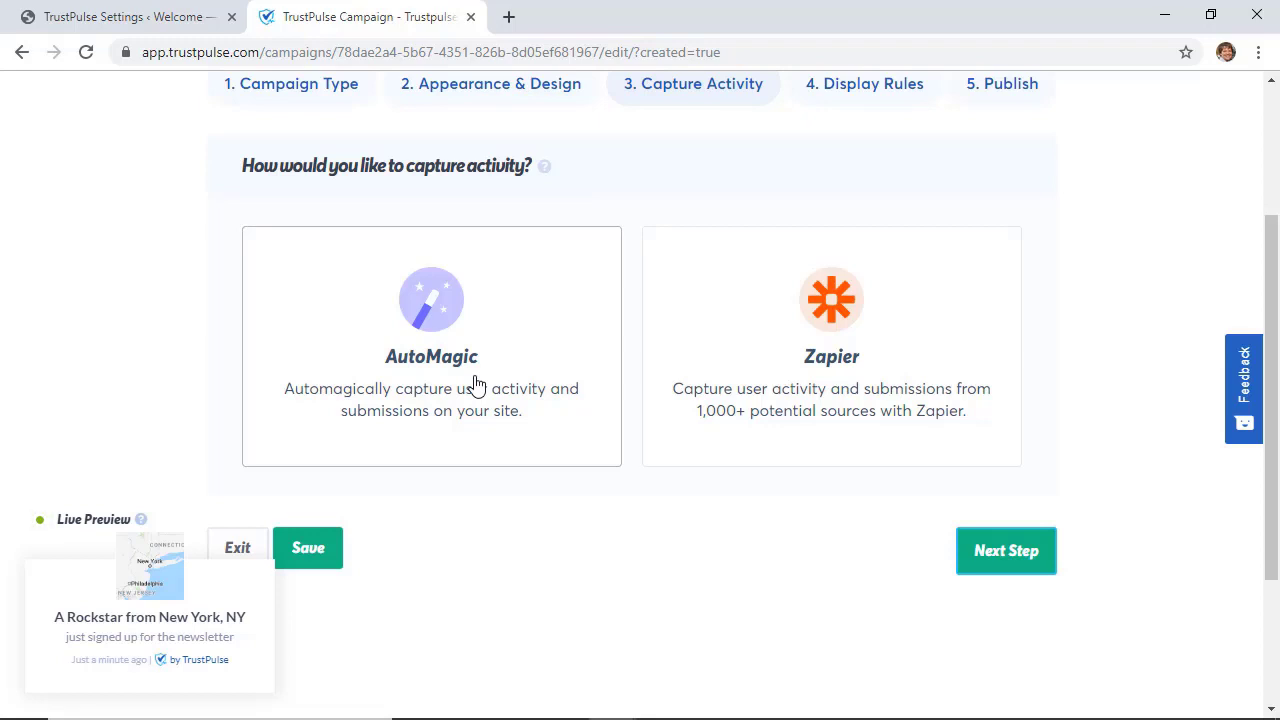
left_click(487, 380)
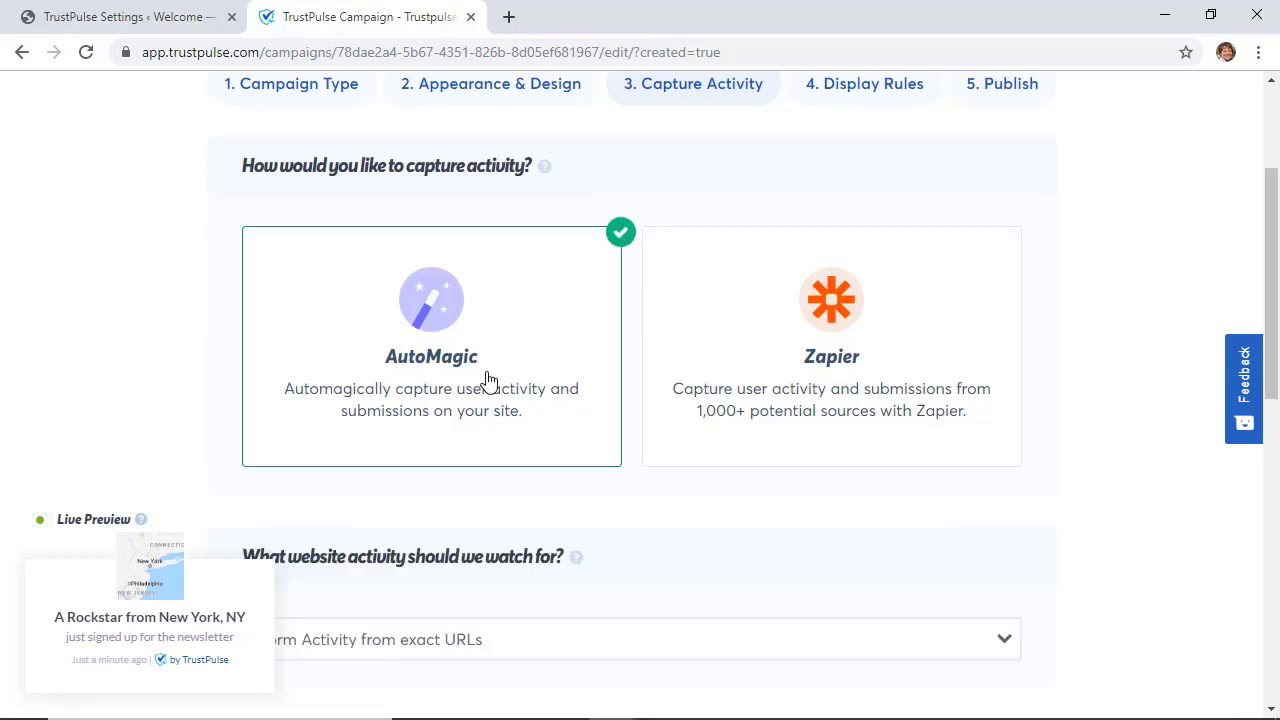
Step: Try Form Activity from any Page as the watched website activity, and return it to Form Activity from exact URLs
scroll(487, 380, "down", 3)
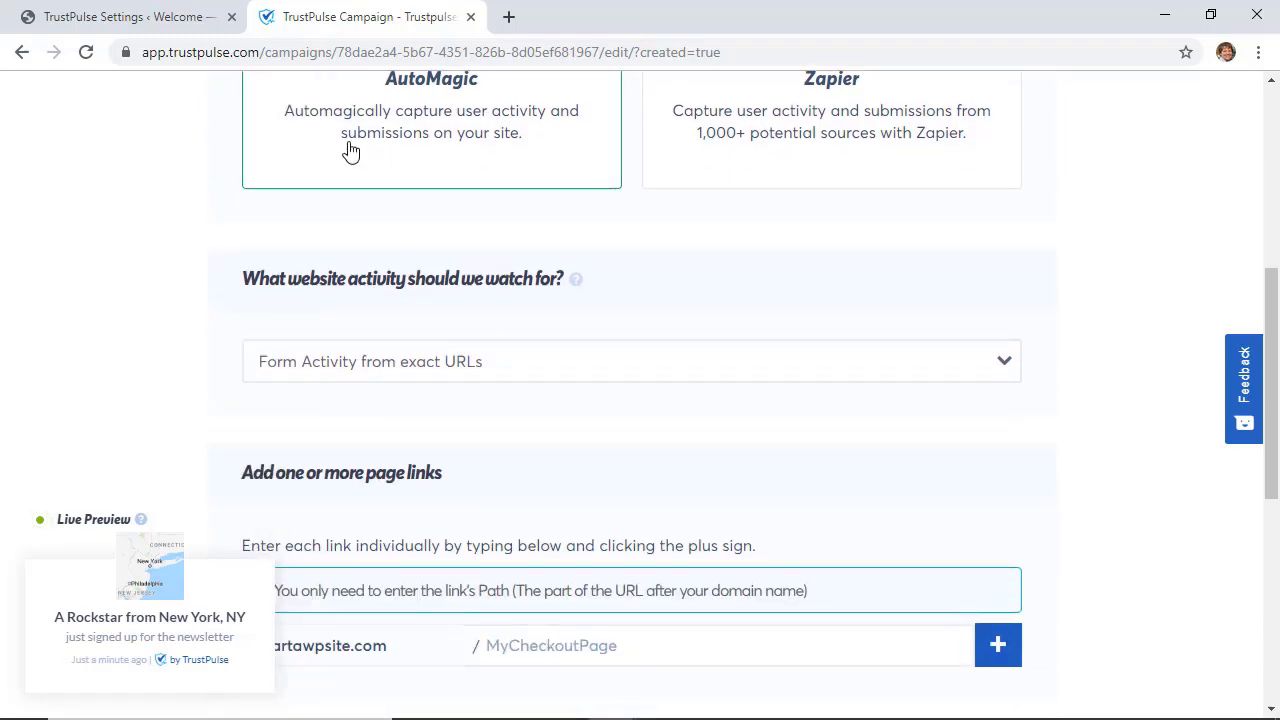
left_click(455, 361)
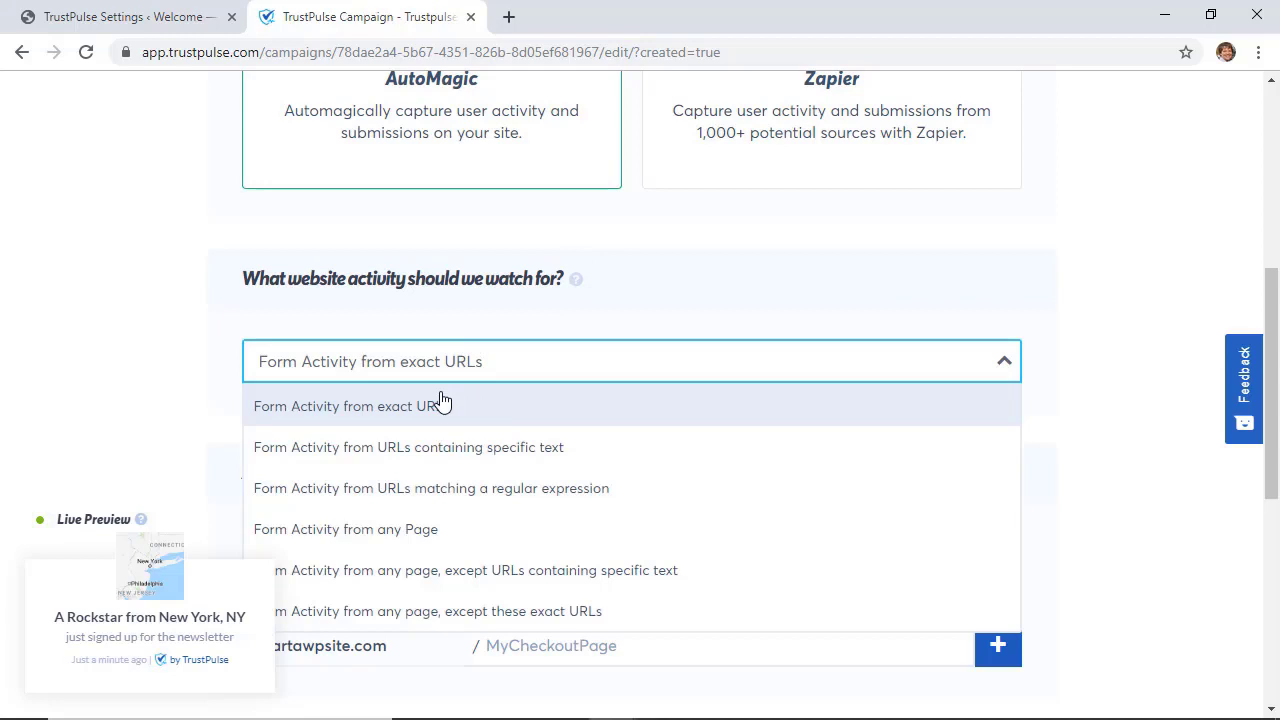
scroll(440, 402, "down", 1)
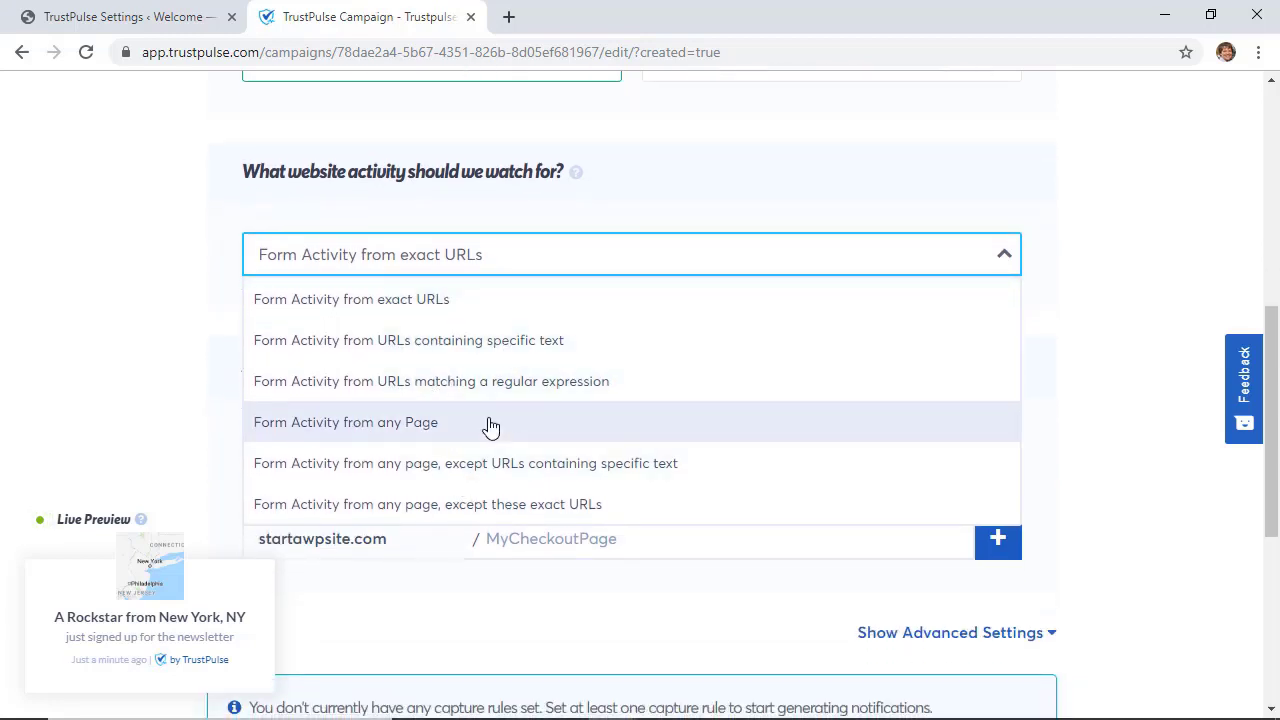
left_click(401, 432)
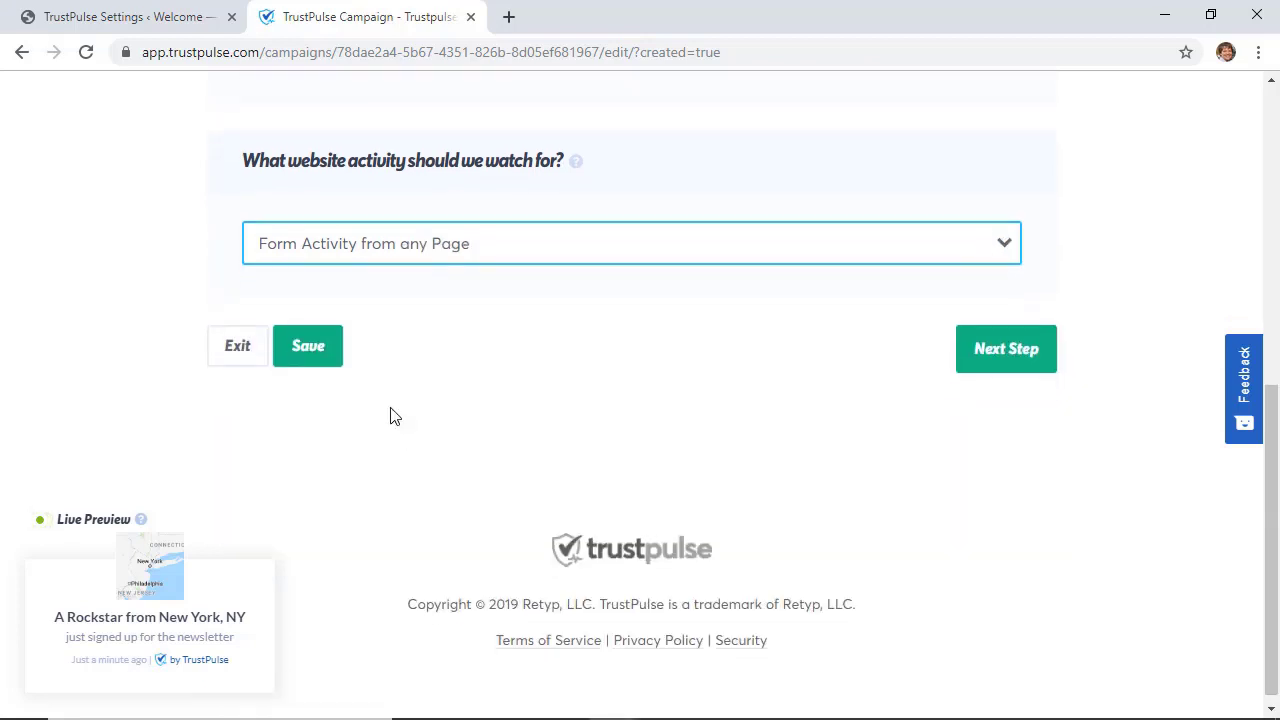
left_click(411, 244)
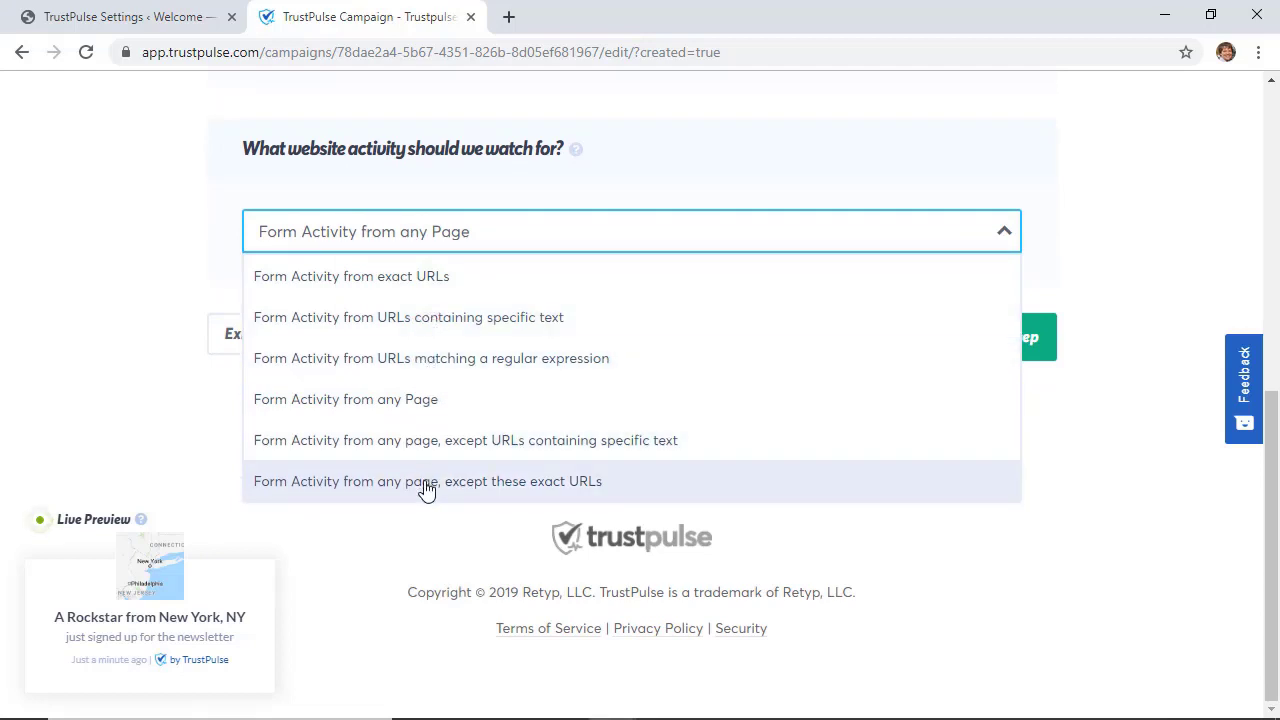
left_click(394, 280)
Step: Enter thank-you as the startawpsite.com page path to watch for form activity
left_click(503, 415)
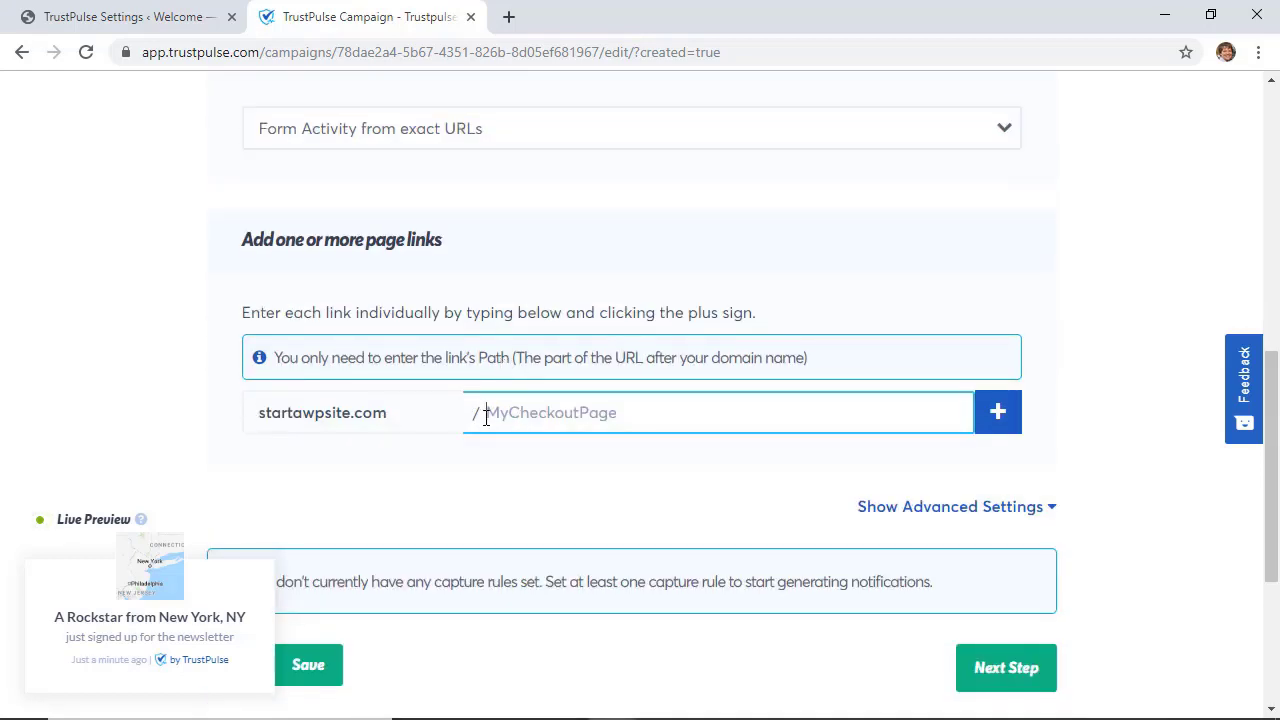
type("thank-you")
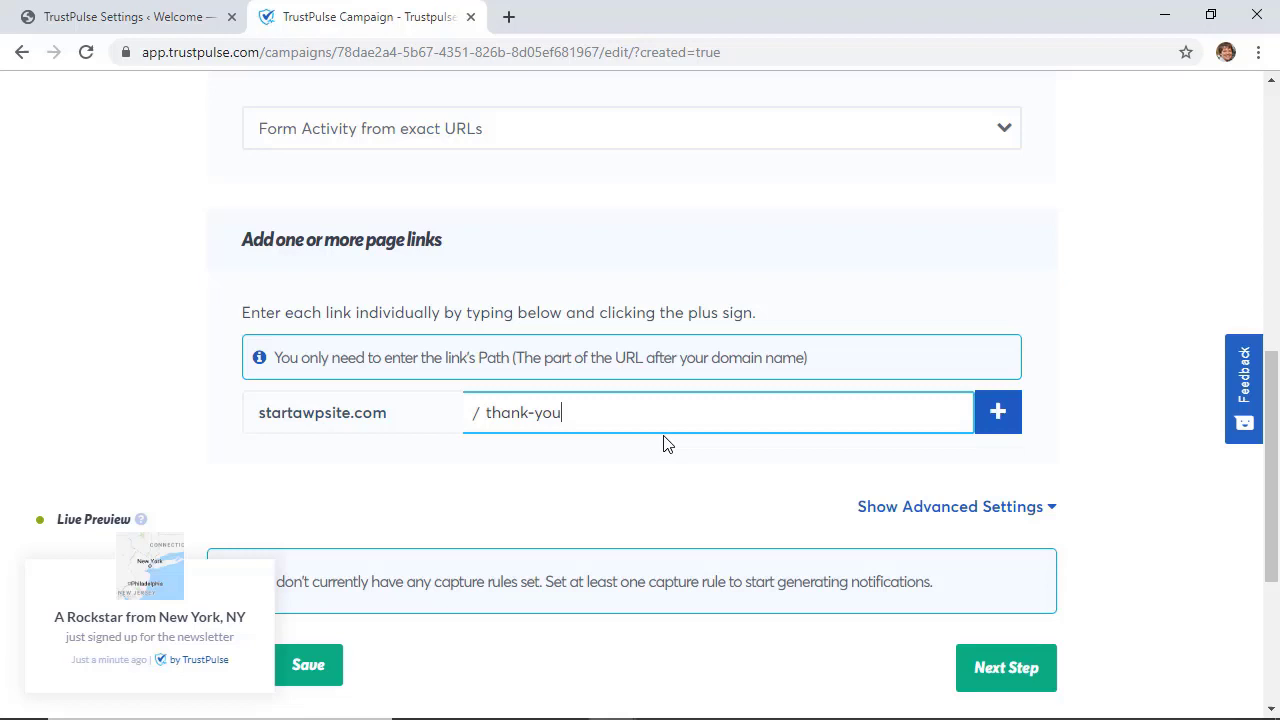
scroll(668, 444, "down", 1)
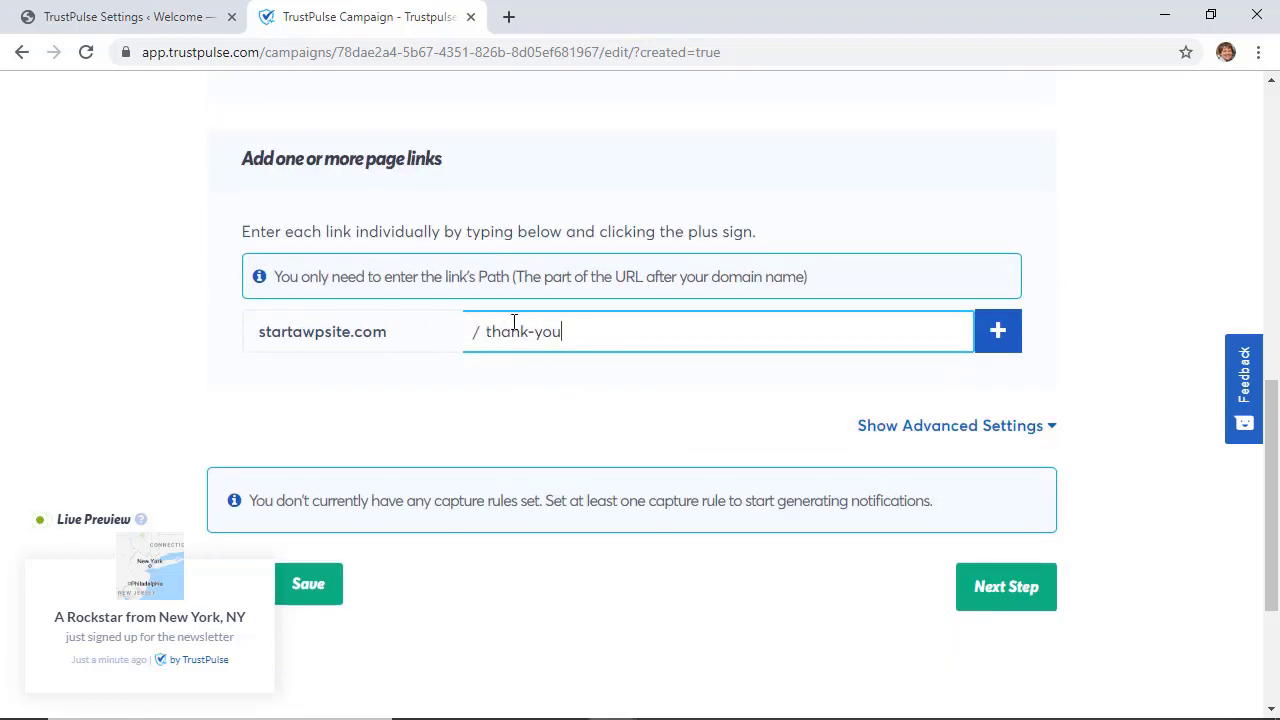
scroll(597, 371, "down", 1)
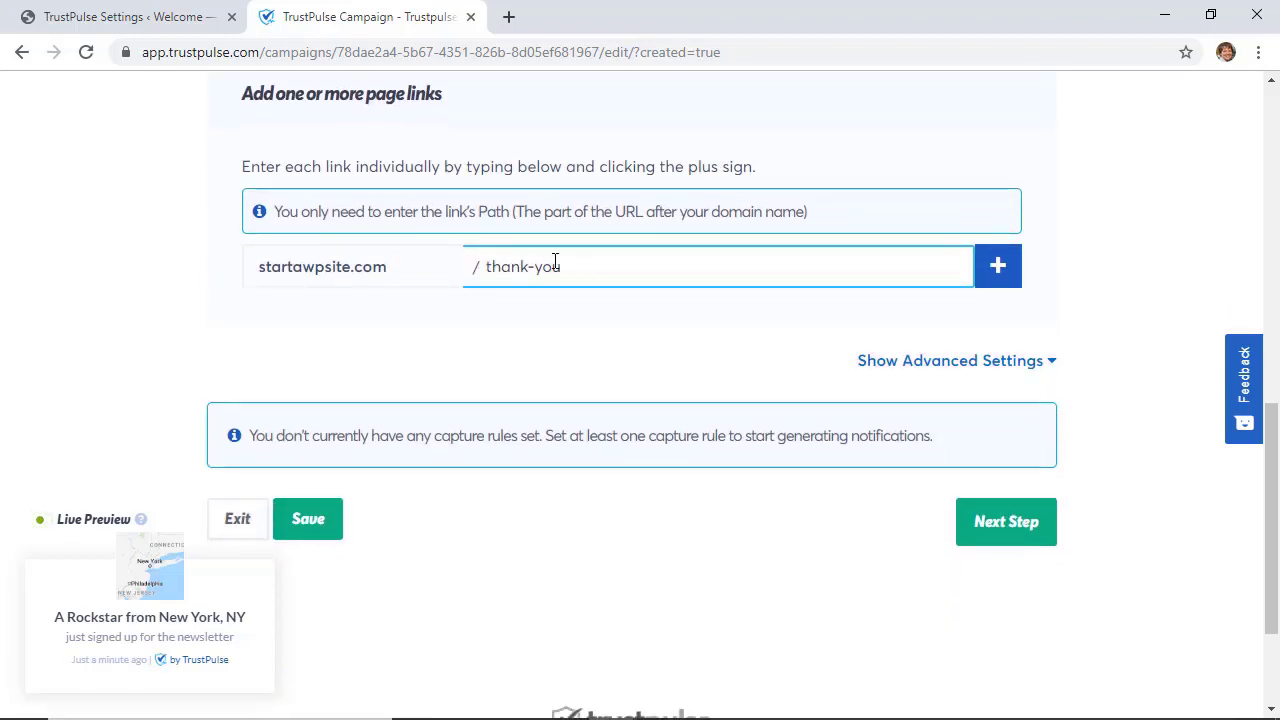
scroll(592, 276, "down", 1)
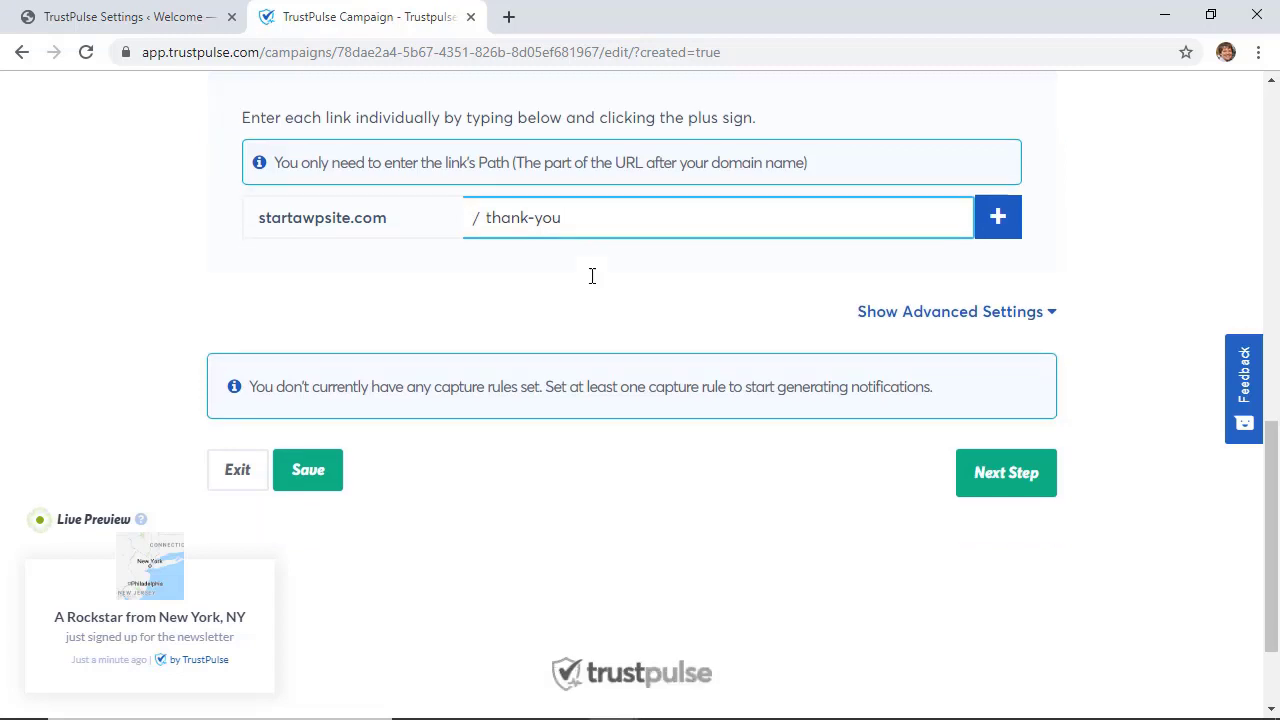
Step: Continue to the Display Rules and choose Display on any page for the notifications
left_click(998, 450)
scroll(1060, 458, "down", 2)
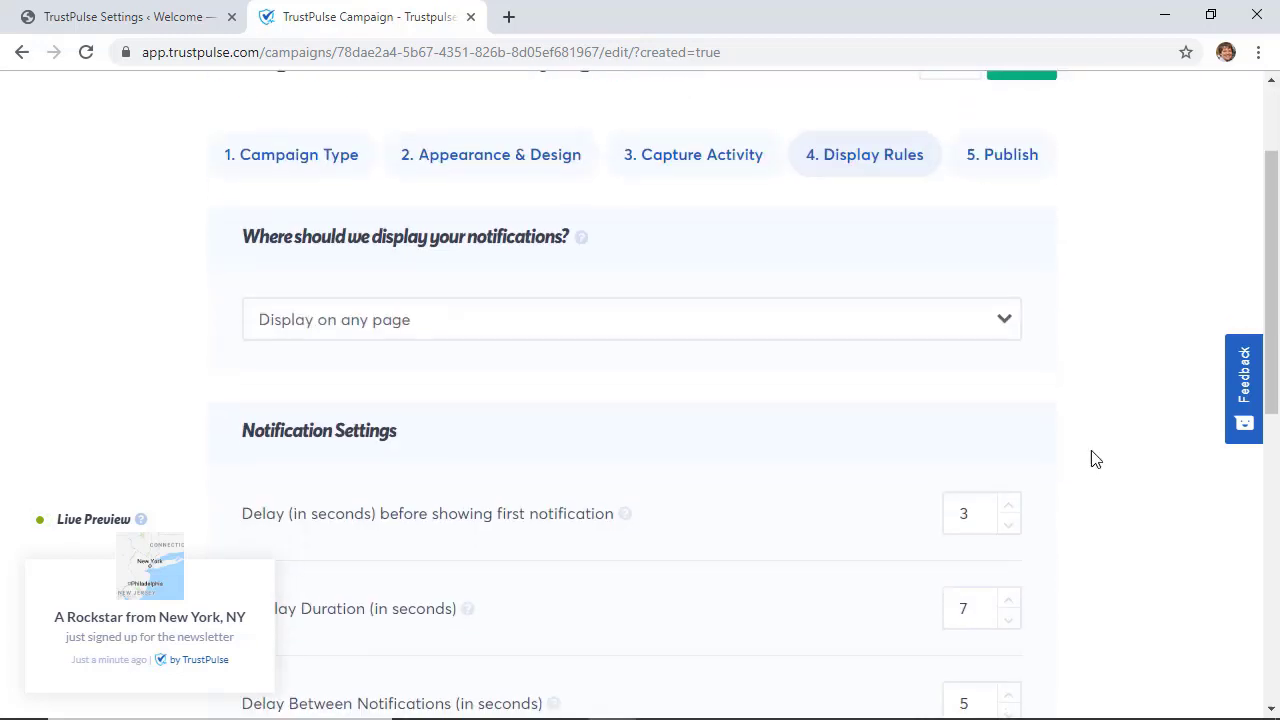
left_click(823, 332)
left_click(823, 332)
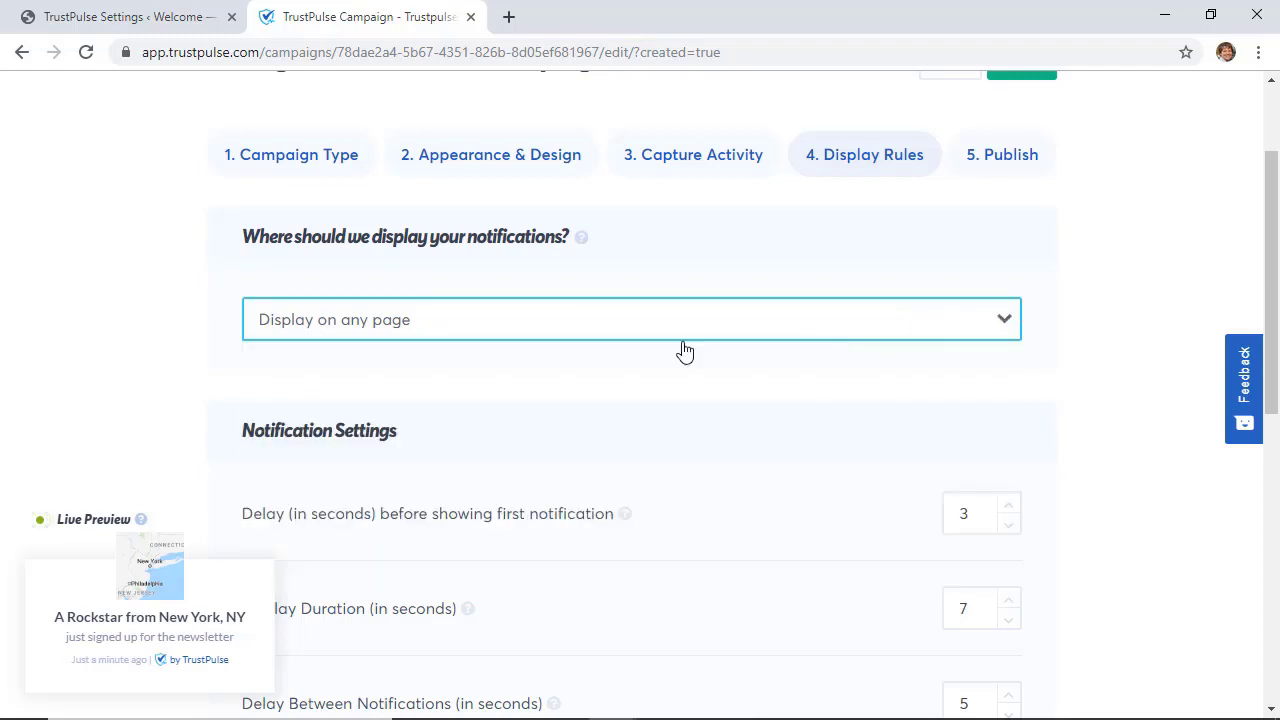
left_click(580, 336)
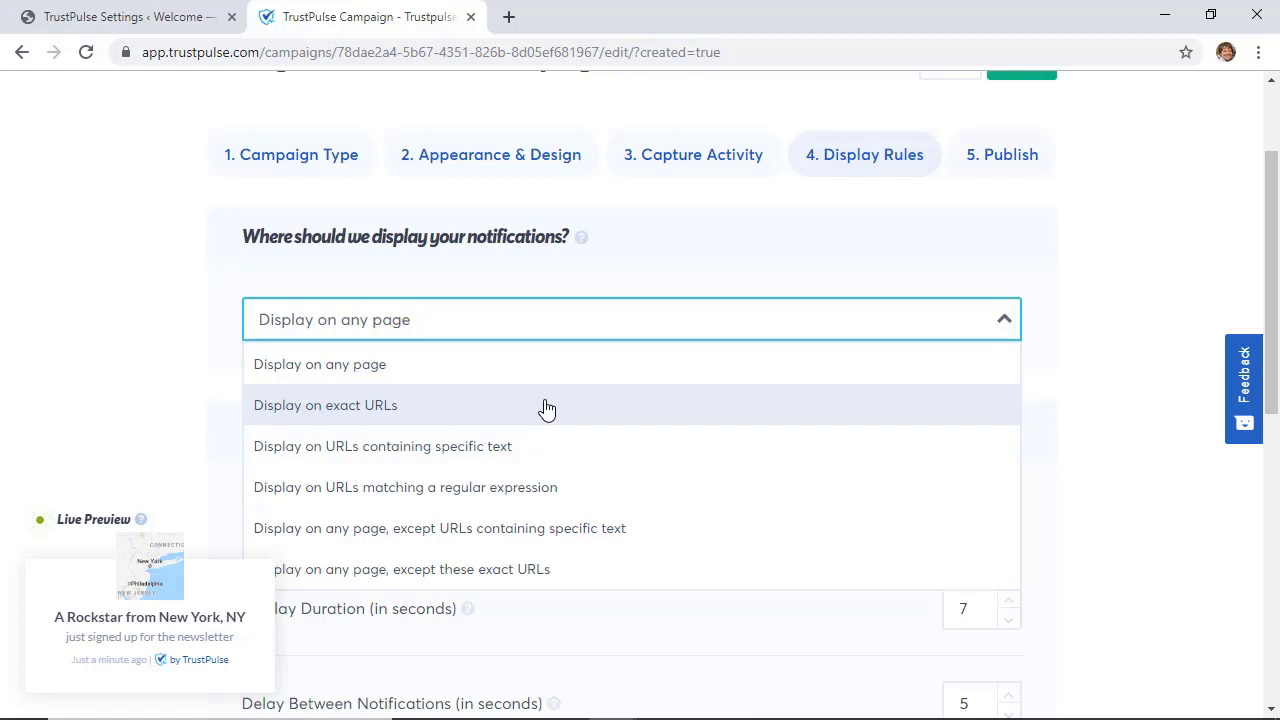
left_click(390, 367)
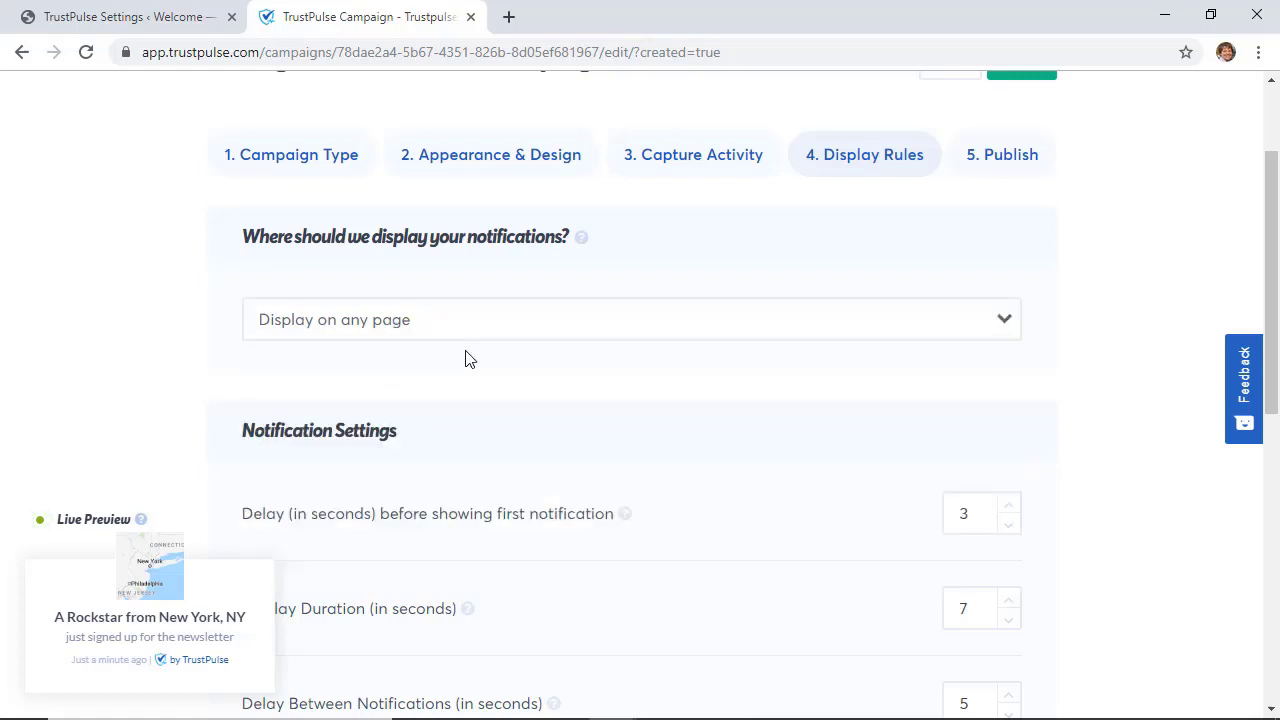
Step: Review the notification delays, display duration, mobile loading and looping settings, and continue to the next campaign stage
scroll(1126, 411, "down", 3)
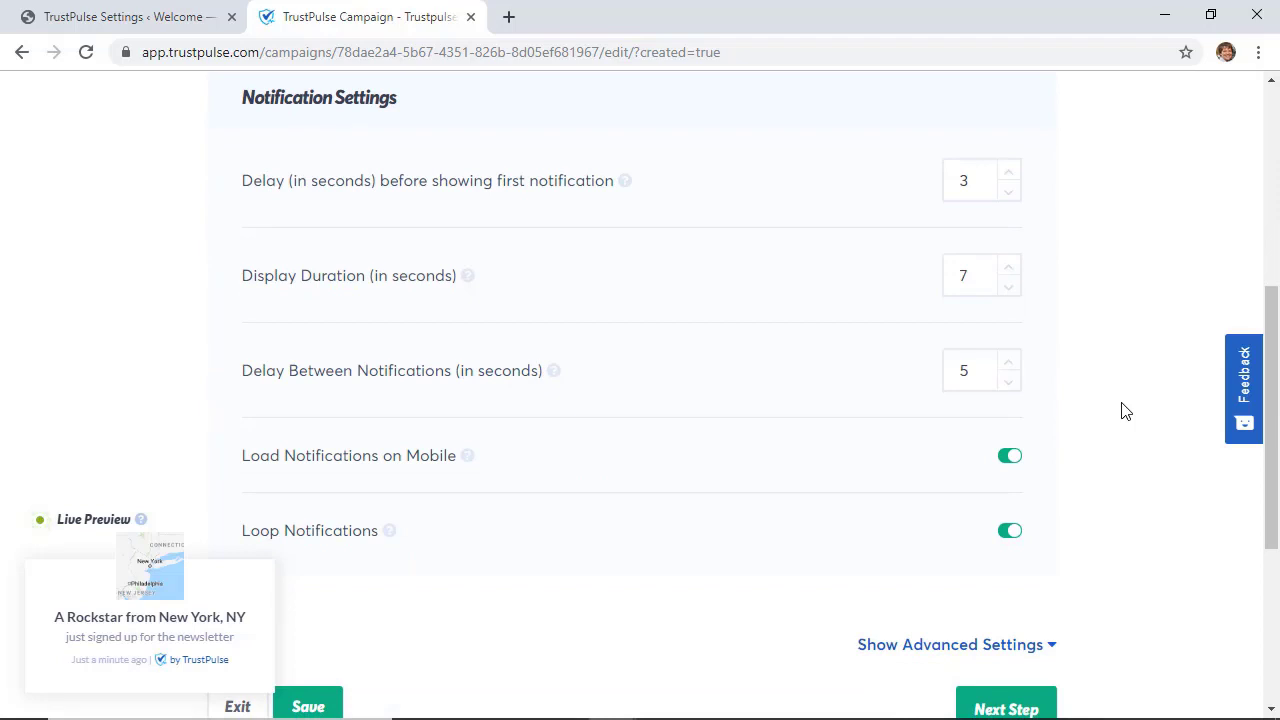
left_click_drag(976, 179, 943, 180)
scroll(928, 260, "down", 1)
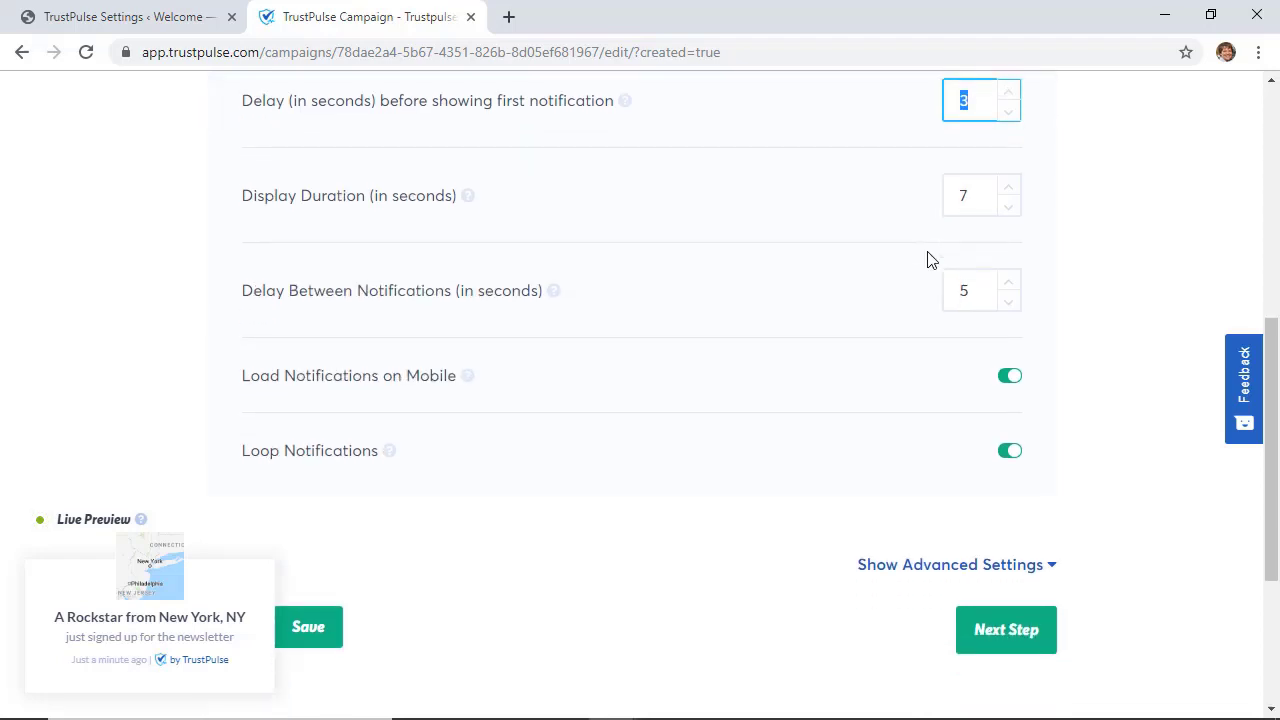
scroll(928, 260, "down", 1)
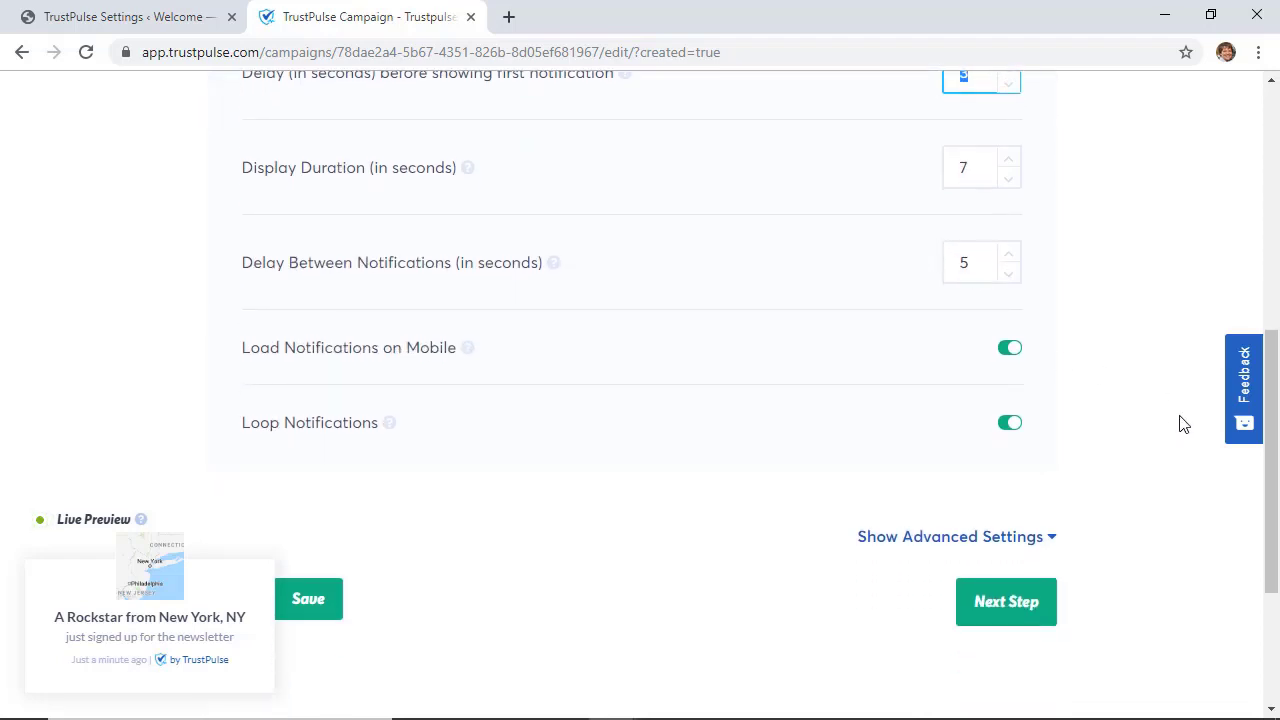
scroll(1145, 453, "up", 1)
scroll(1145, 453, "up", 1)
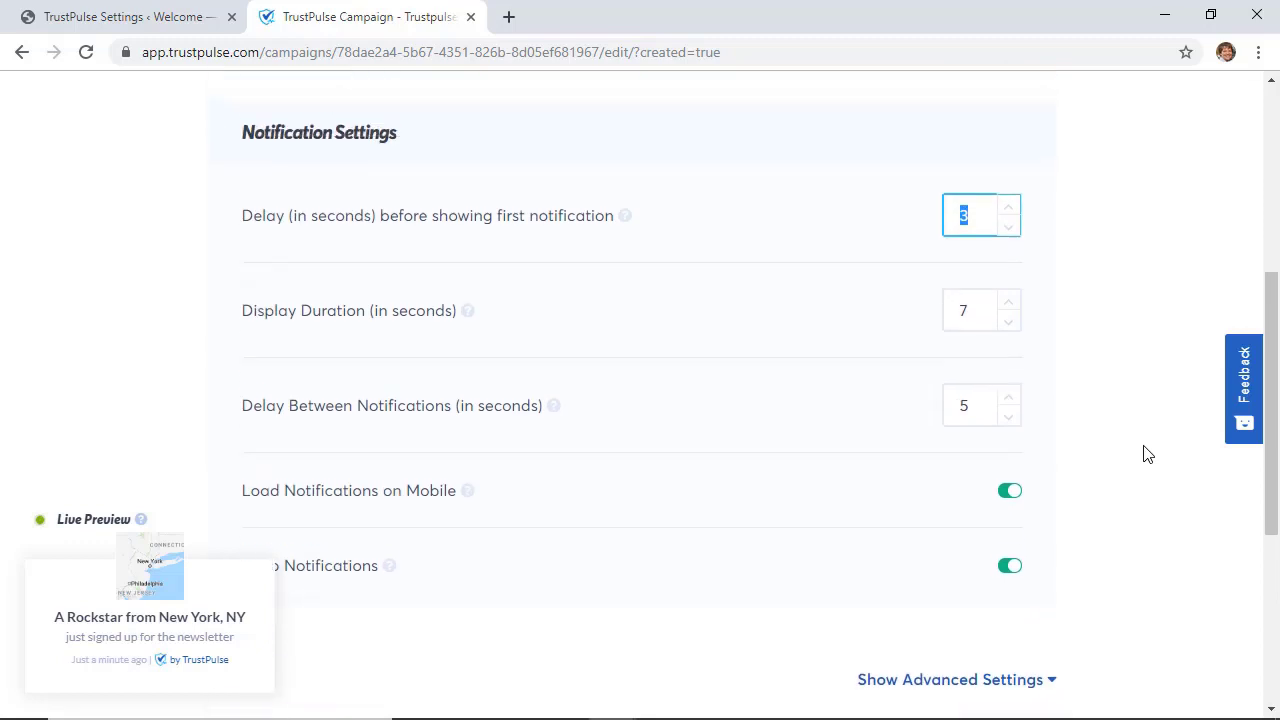
left_click(1130, 372)
scroll(944, 410, "down", 3)
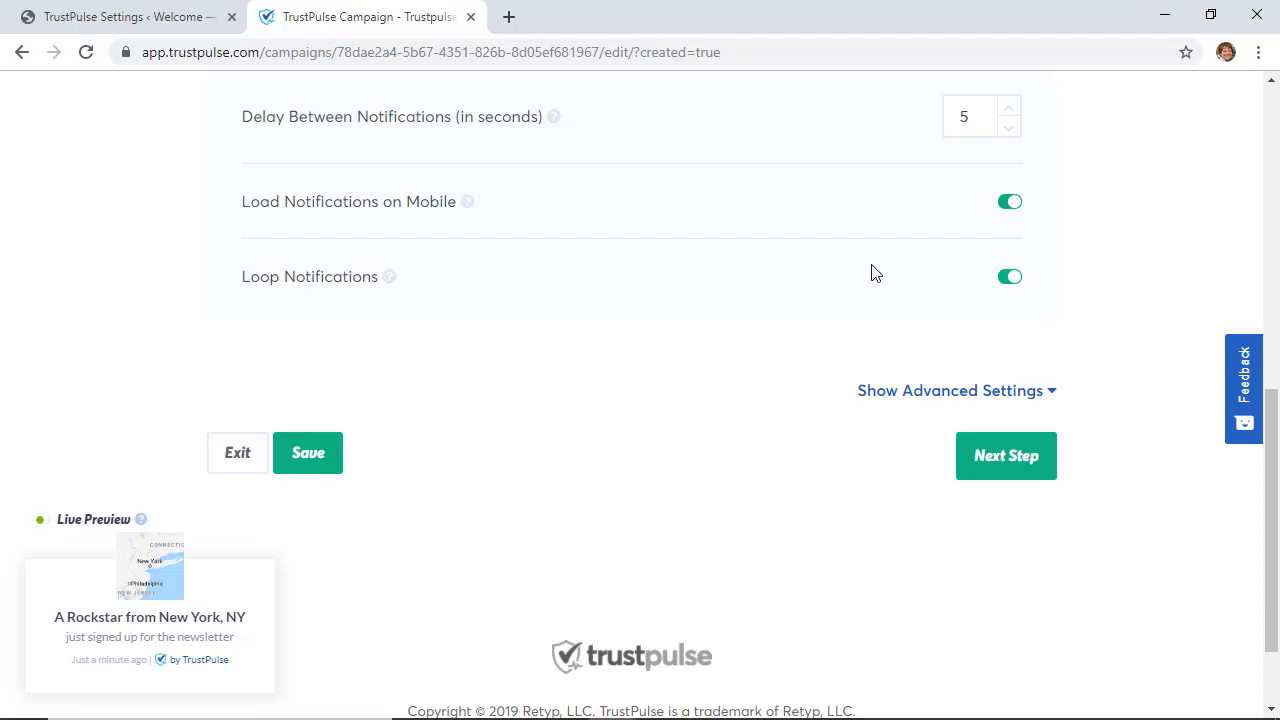
left_click(990, 470)
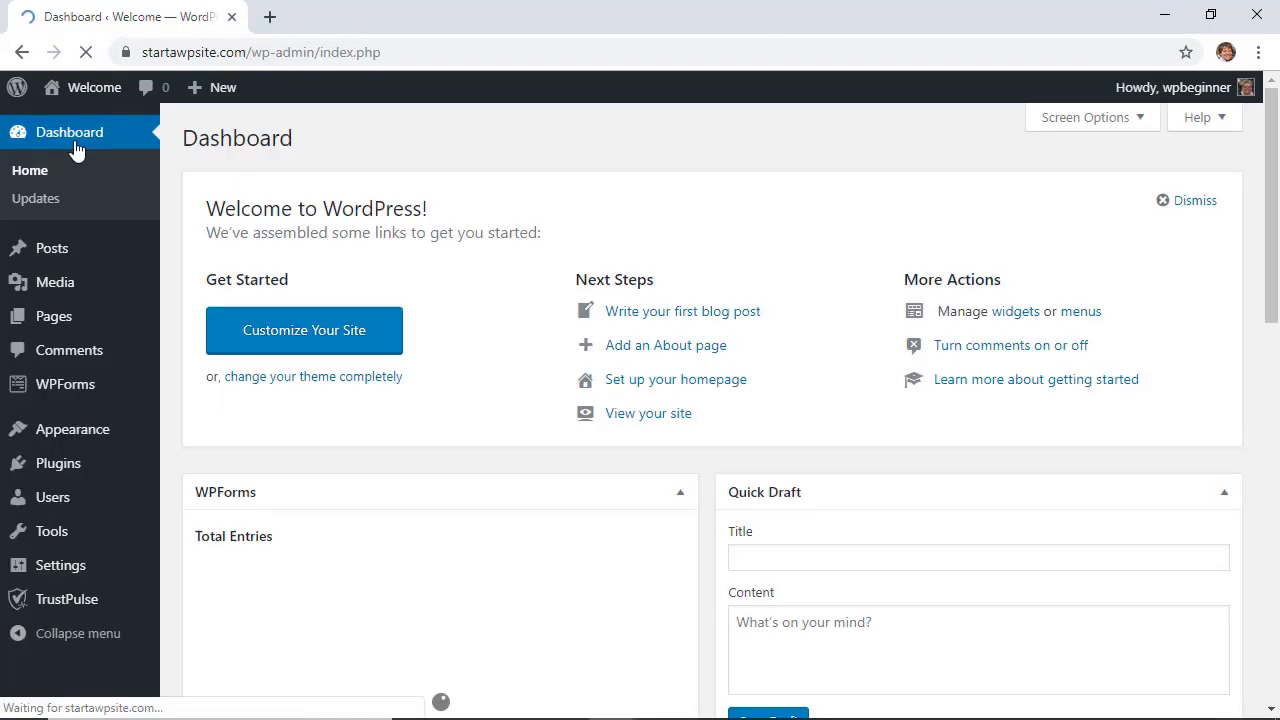
Step: Search the WordPress plugin directory for optinmonster, and install and activate the Popups by OptinMonster plugin
mouse_move(63, 477)
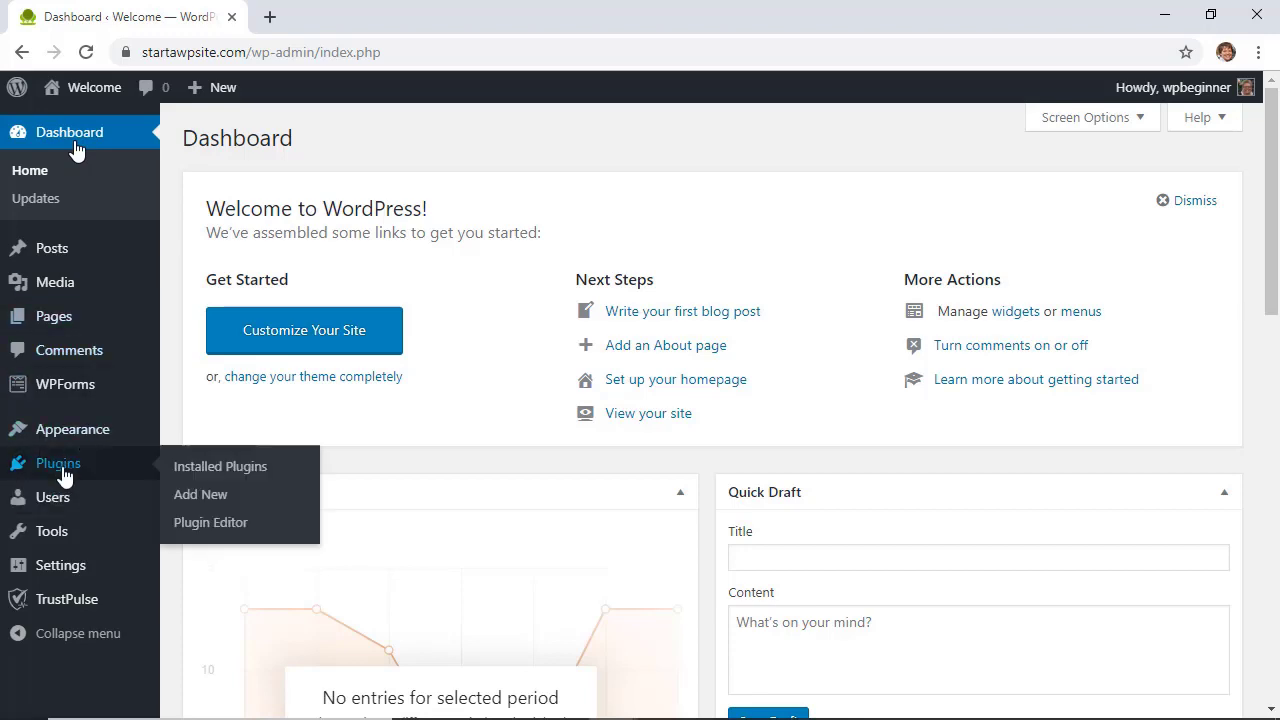
left_click(190, 494)
left_click(963, 194)
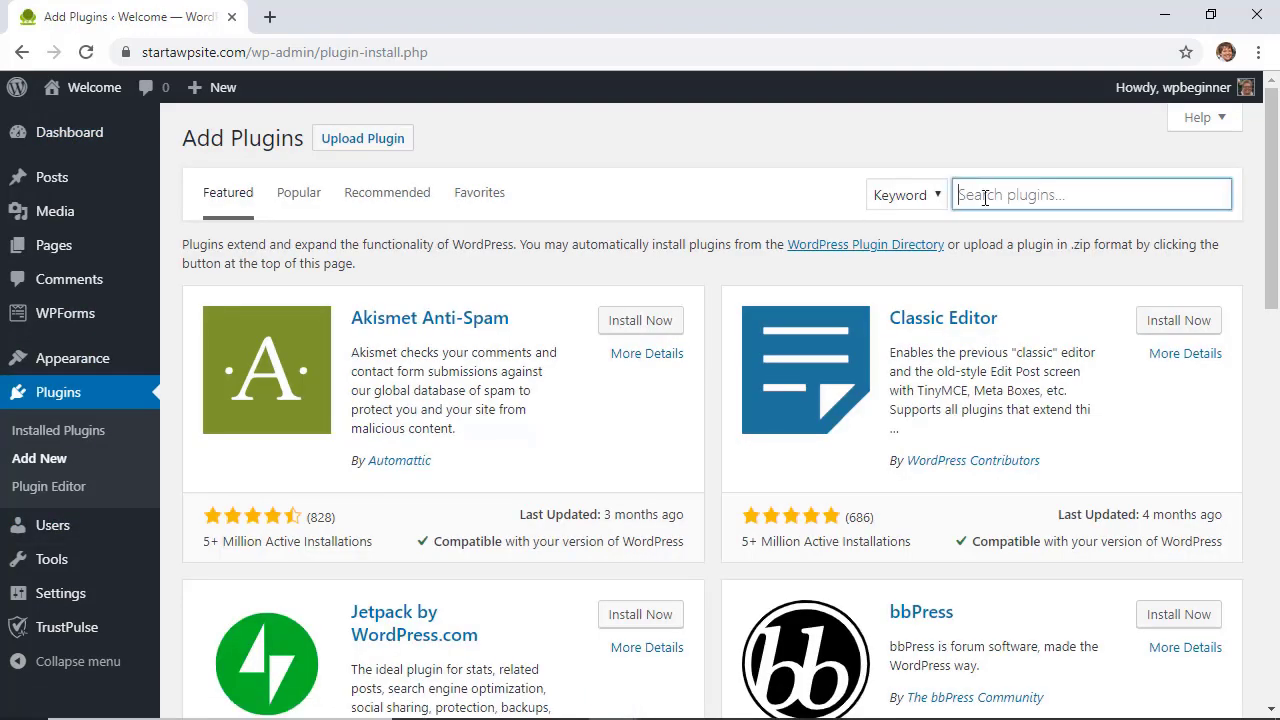
type("optinmonster")
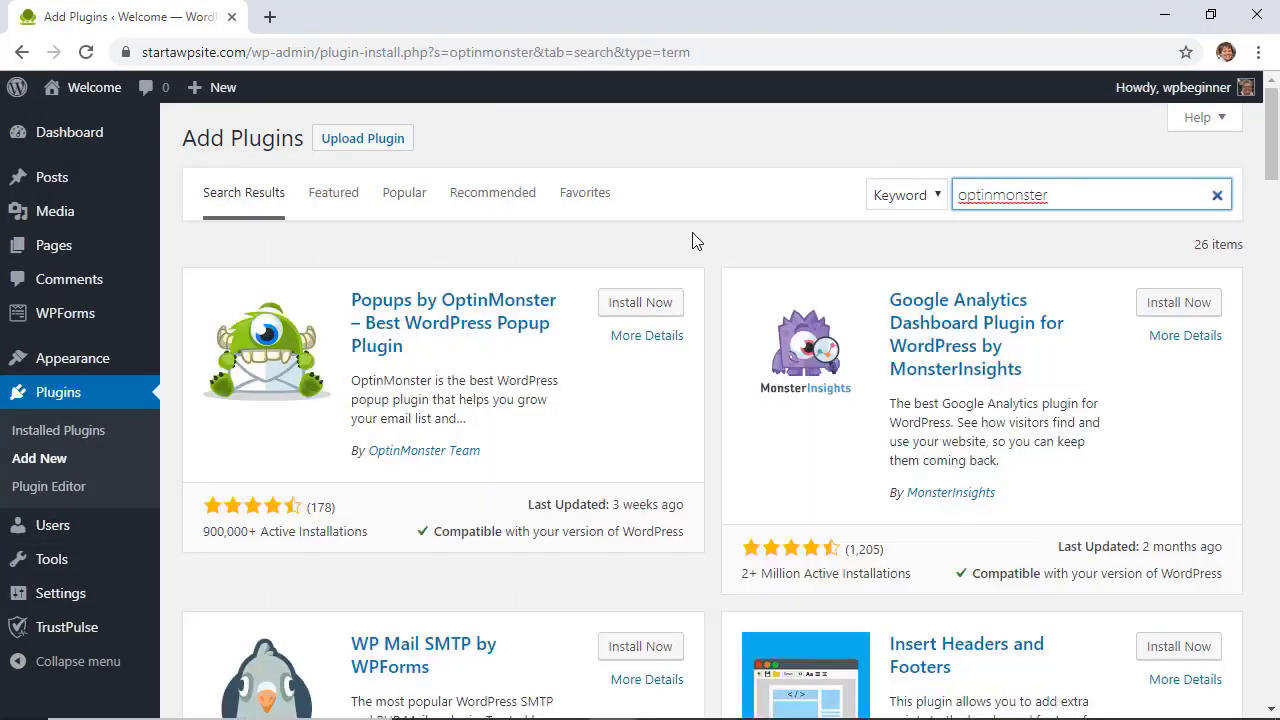
left_click(615, 303)
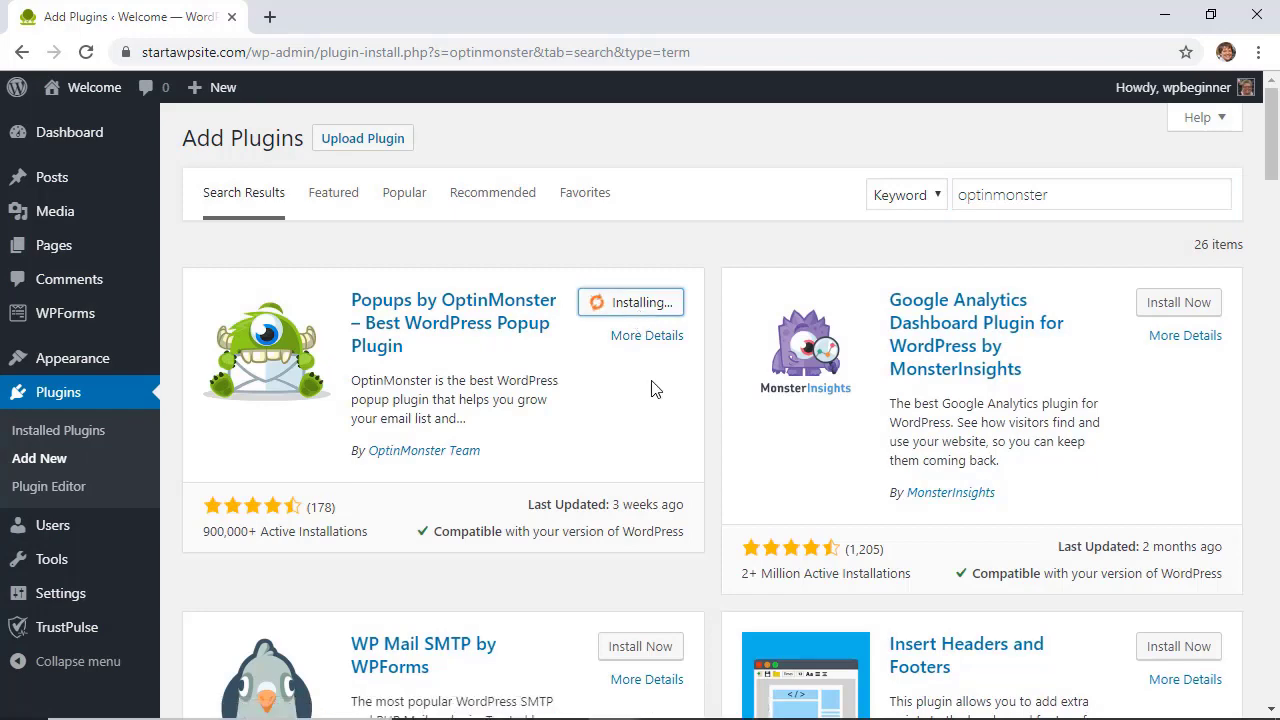
left_click(652, 306)
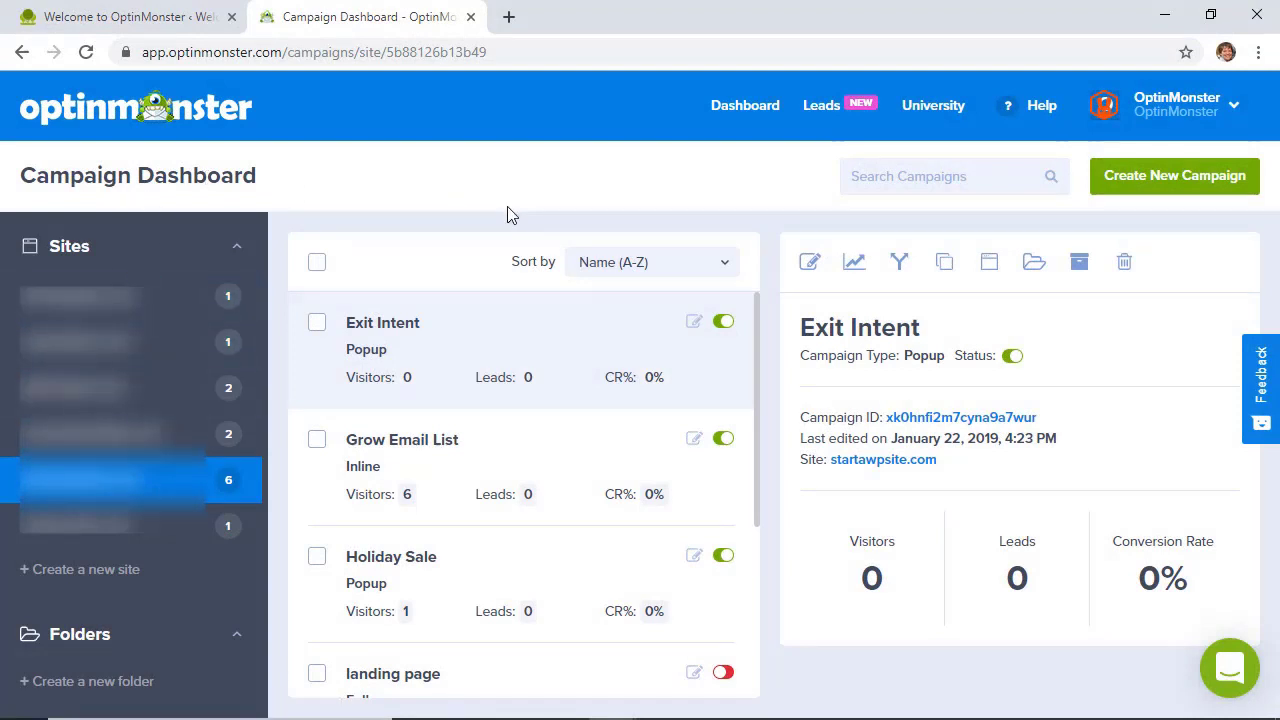
Step: Start a new Floating Bar campaign in OptinMonster with the Countdown template, filtering the templates by the Time Sensitive Offer goal
left_click(1163, 180)
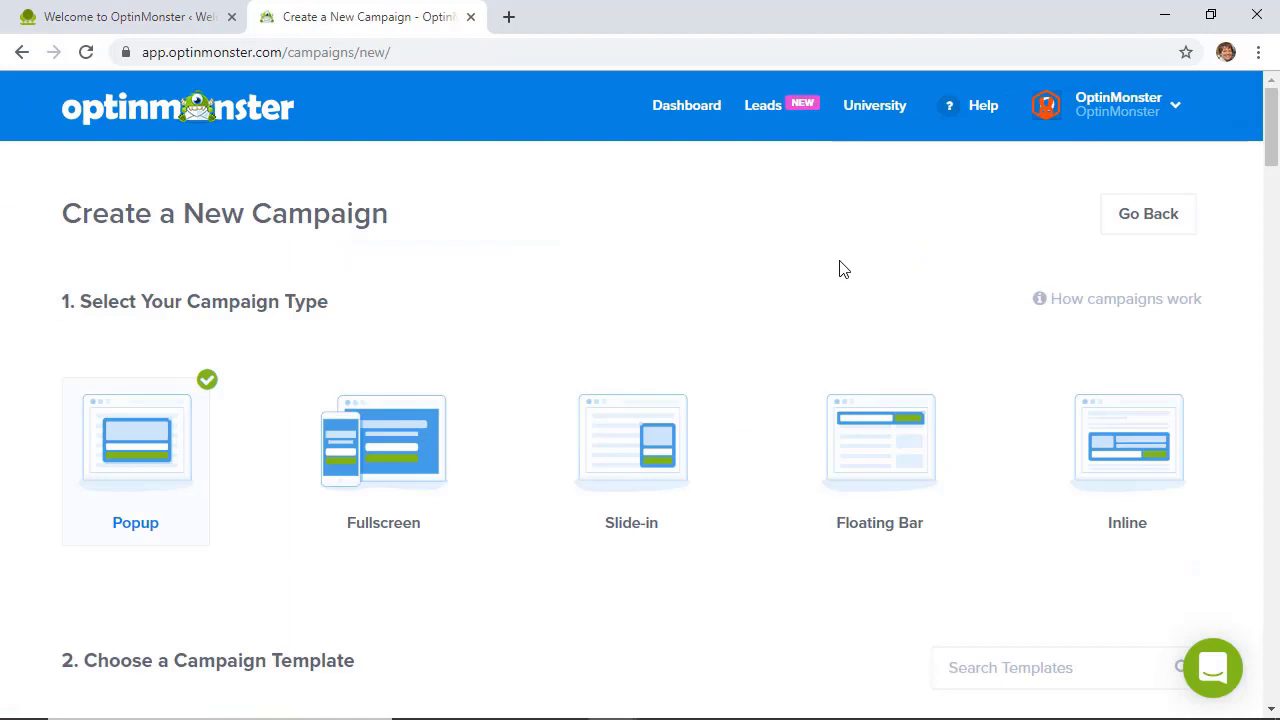
left_click(874, 445)
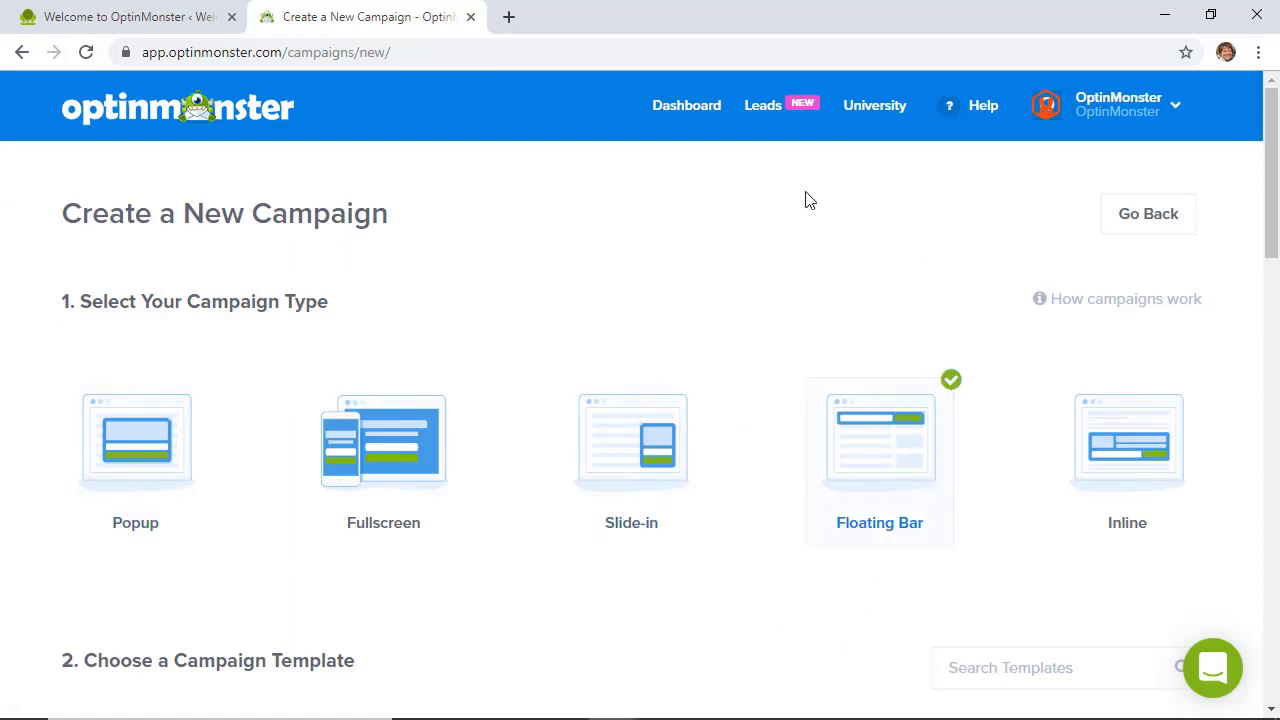
scroll(791, 311, "down", 2)
scroll(790, 311, "down", 4)
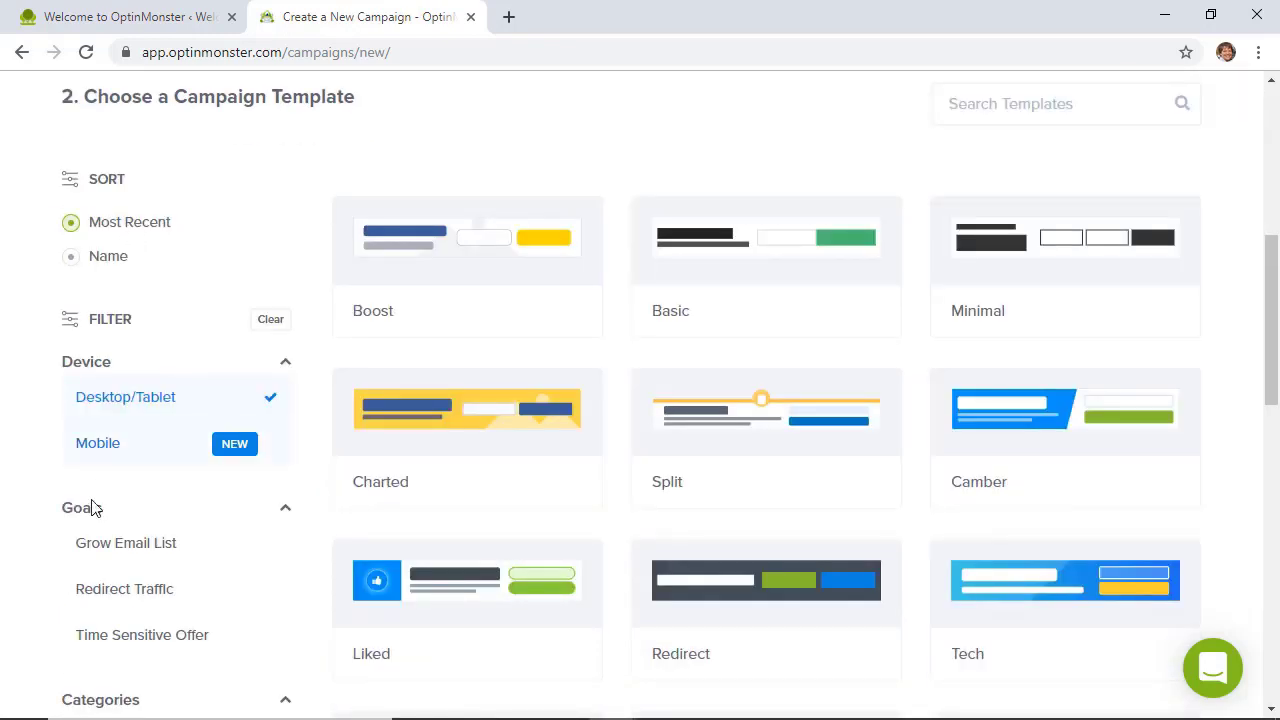
scroll(28, 533, "down", 1)
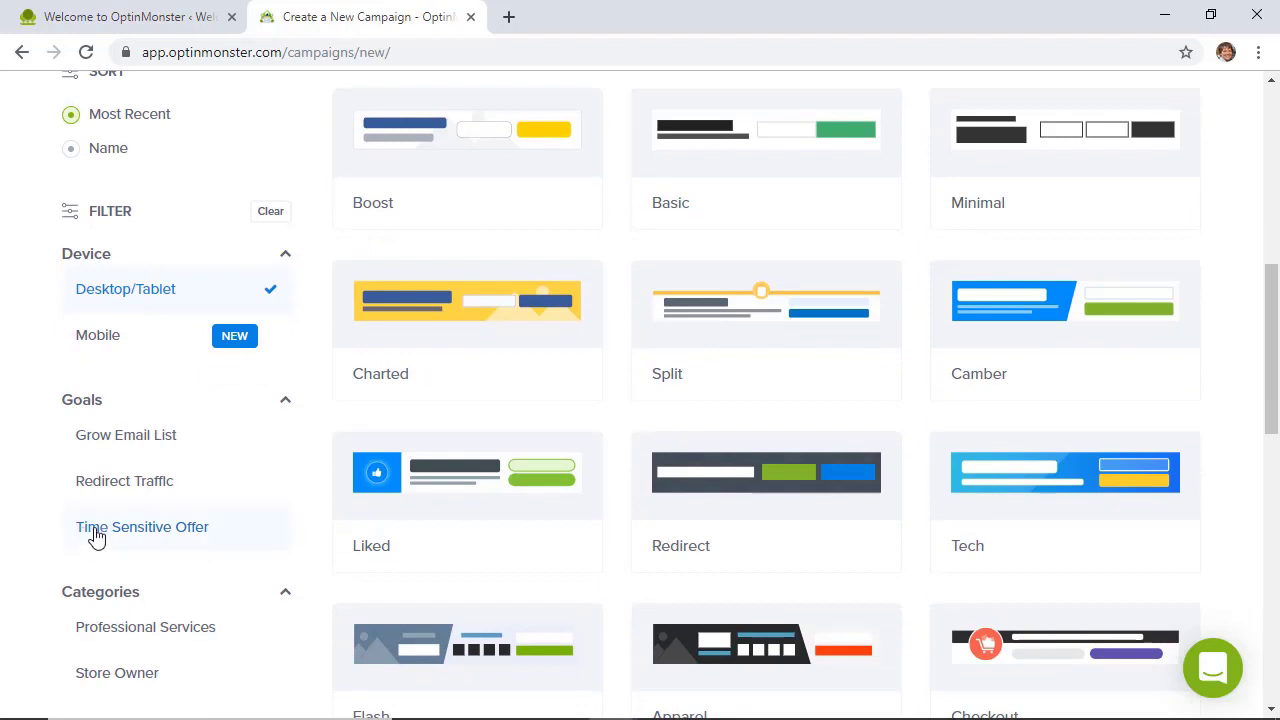
left_click(94, 528)
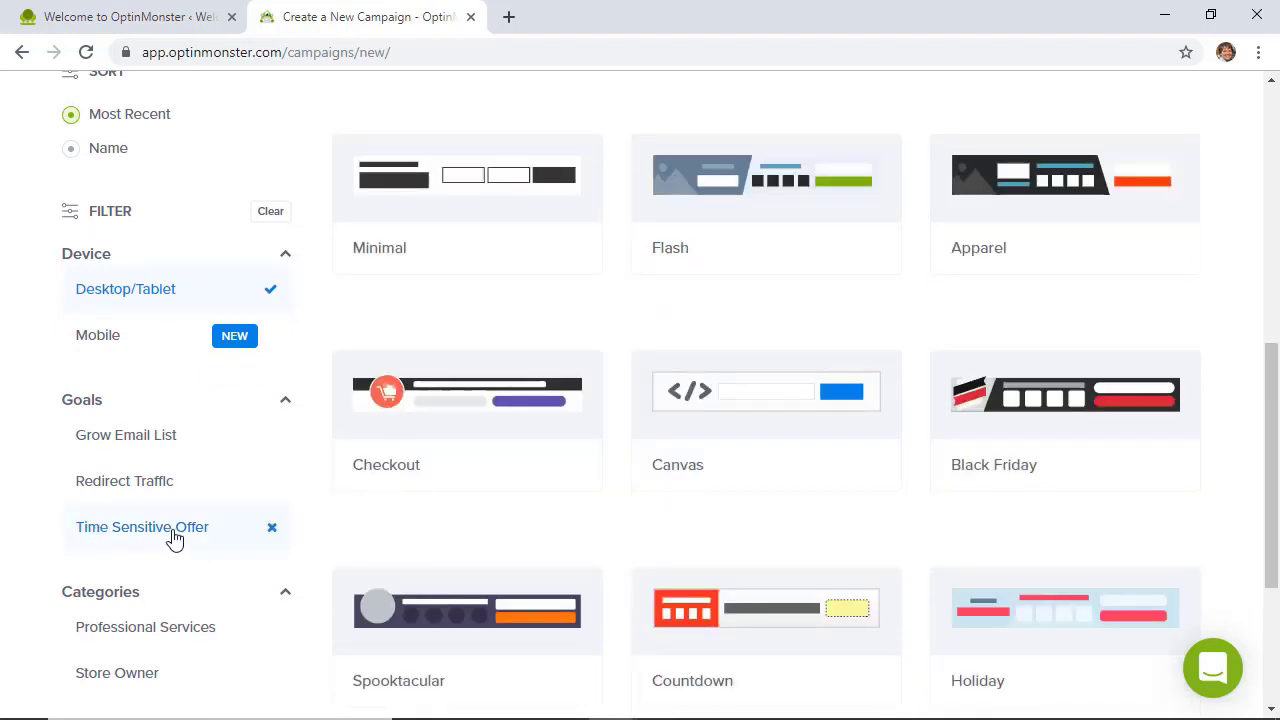
scroll(620, 546, "down", 1)
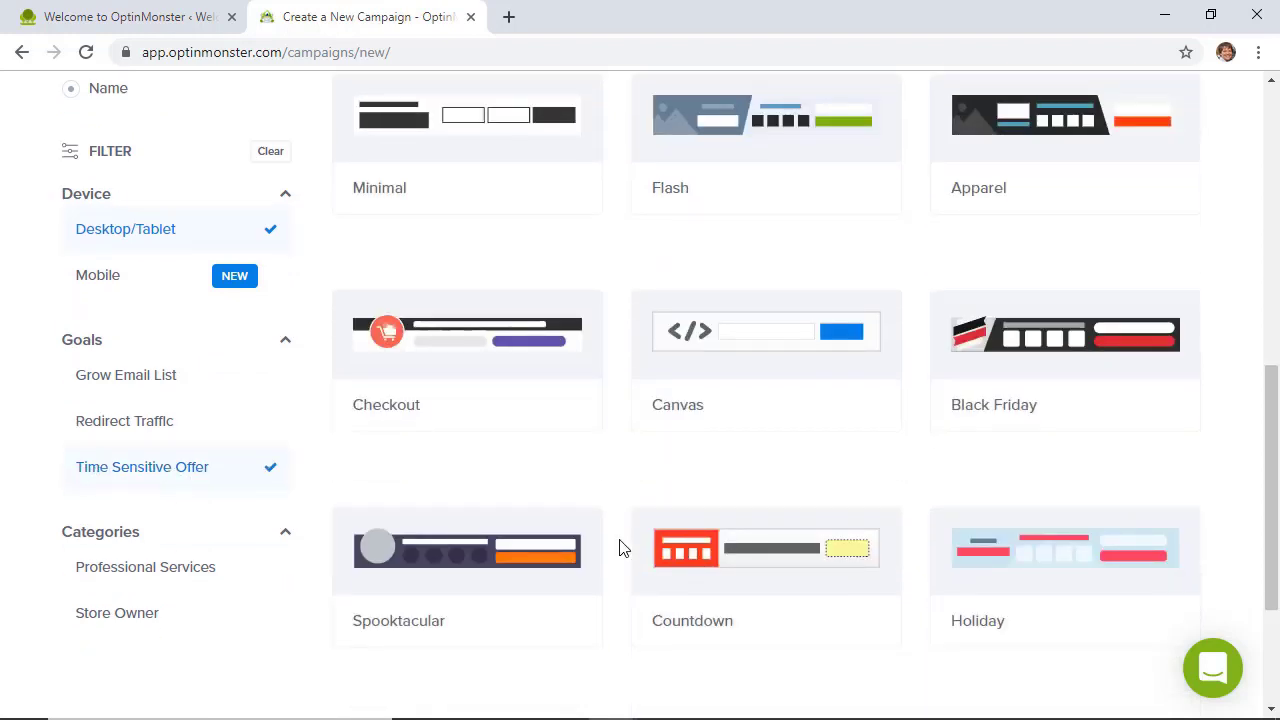
scroll(491, 552, "down", 1)
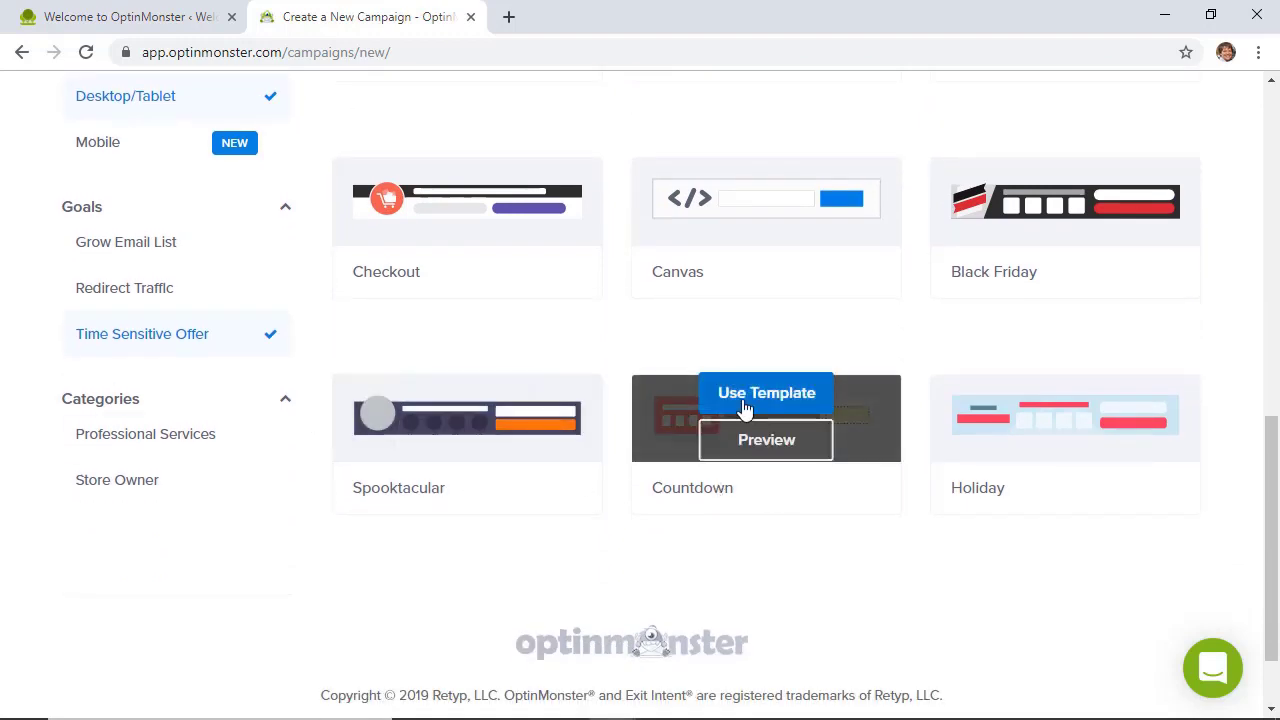
left_click(755, 397)
Step: Name the floating campaign Sales Countdown, choose the website to load it on, and start building it
type("Sales ")
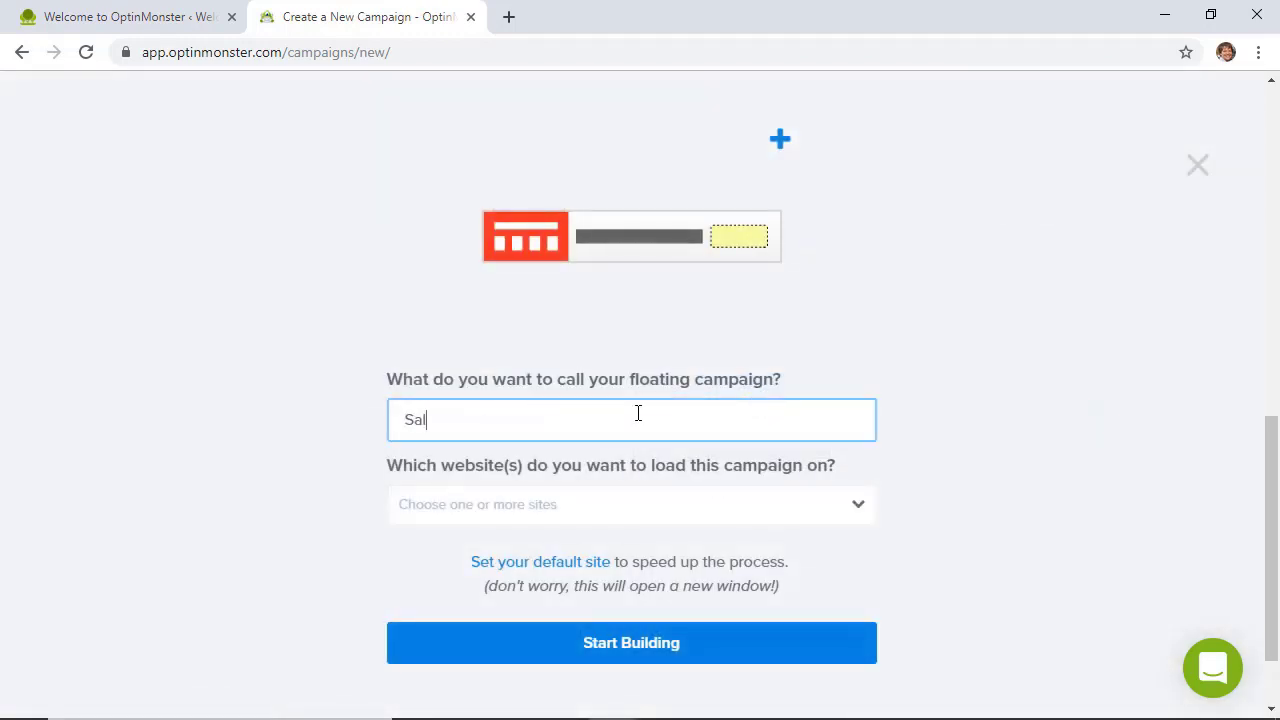
type("Countdown")
left_click(631, 504)
left_click(666, 680)
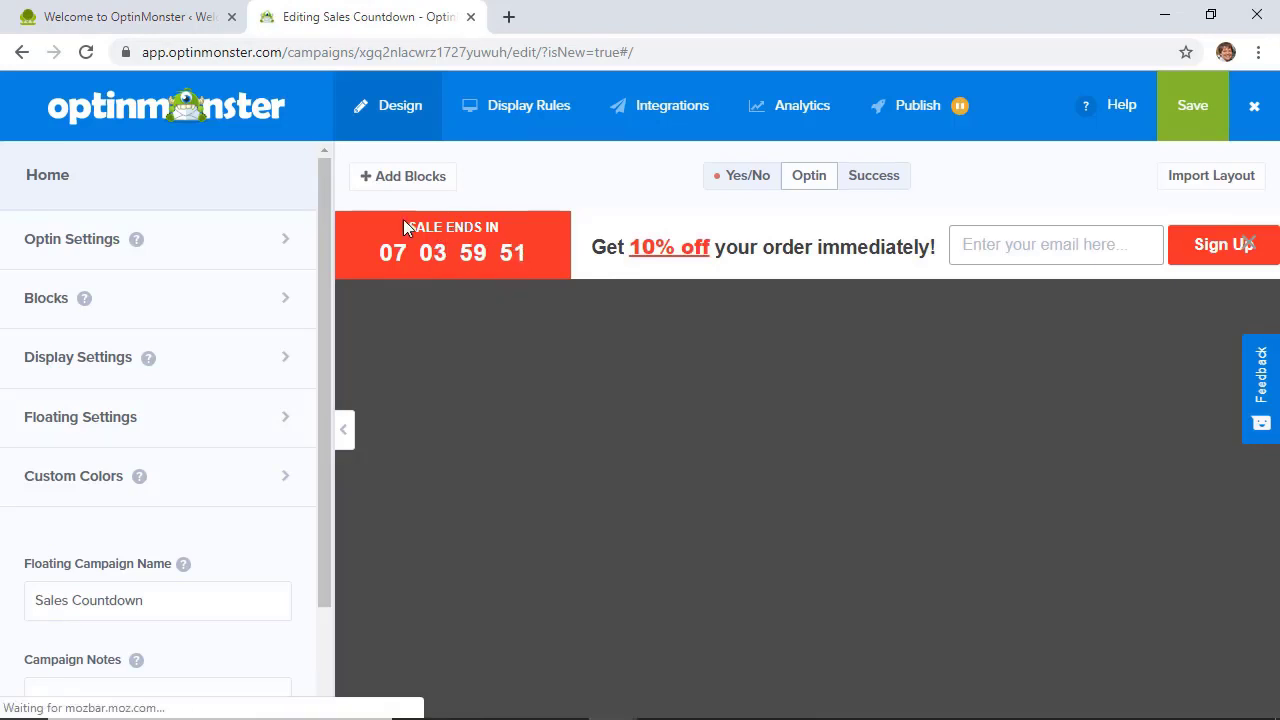
Step: Change the floating bar's headline offer to 20% off
left_click(660, 254)
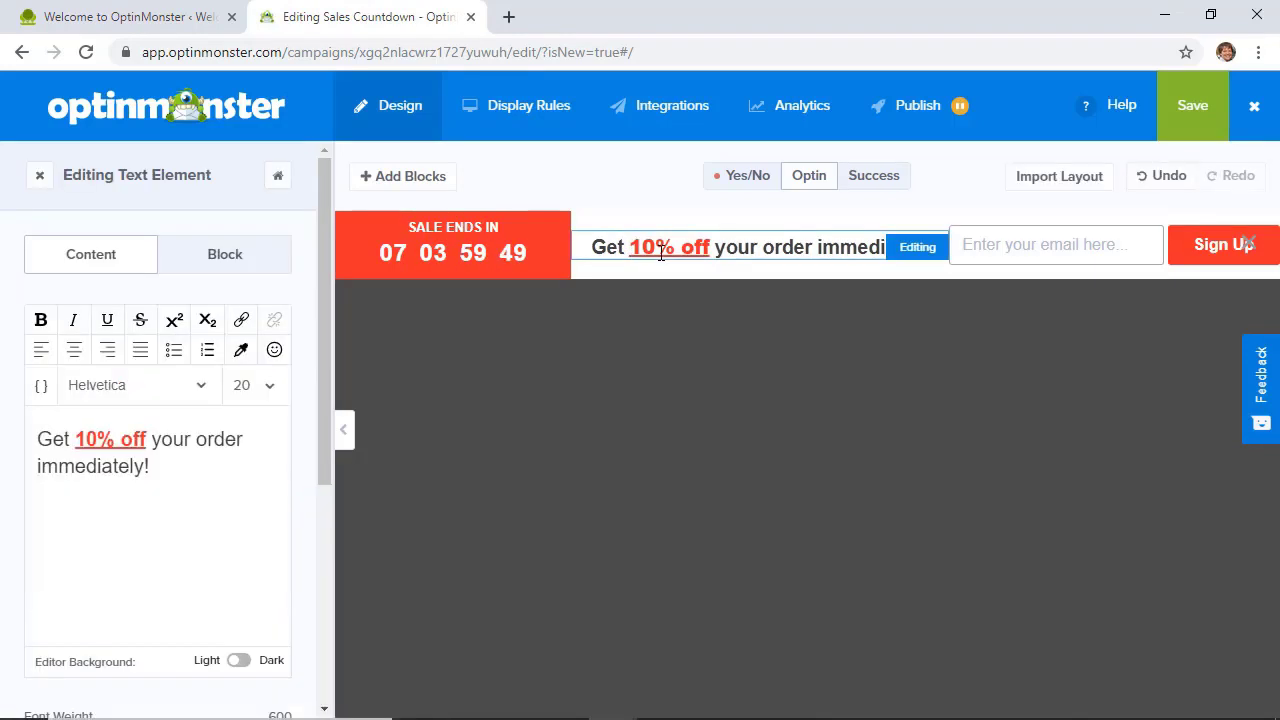
left_click(96, 439)
key("BackSpace")
type("202")
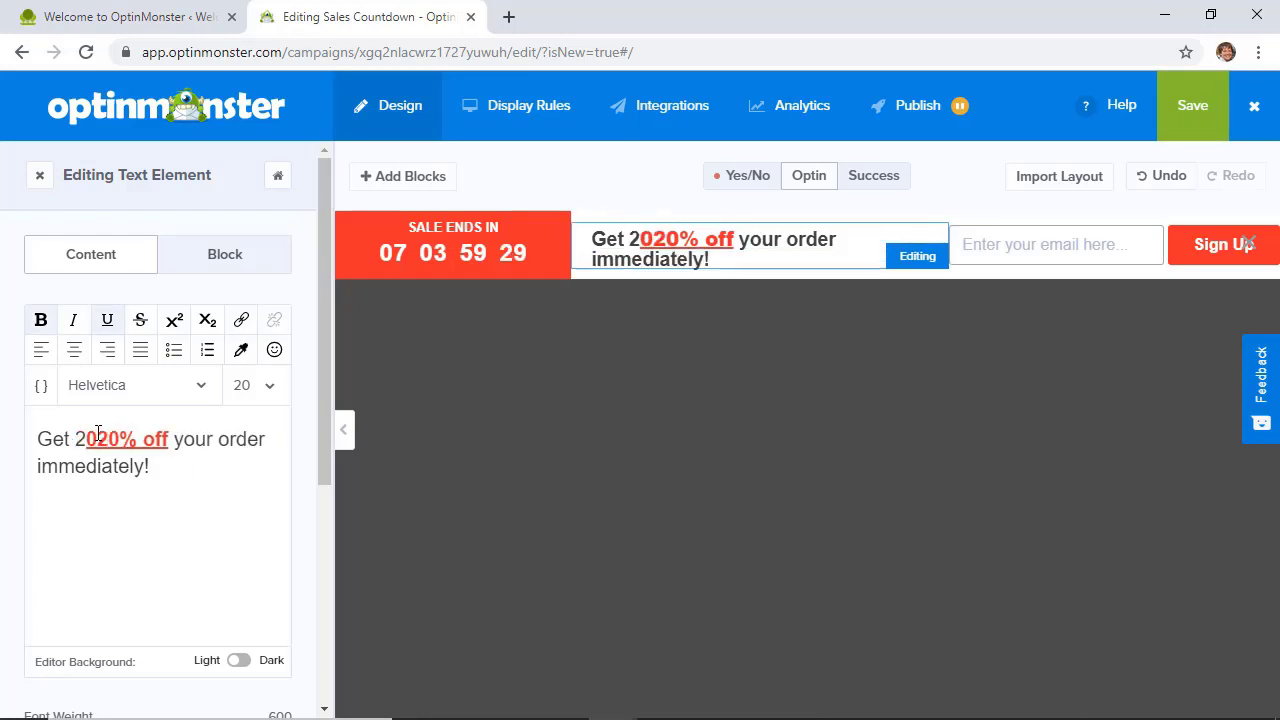
key("BackSpace")
key("BackSpace")
Step: Try the Dynamic type for the bar's countdown timer and switch it back to Static
left_click(467, 257)
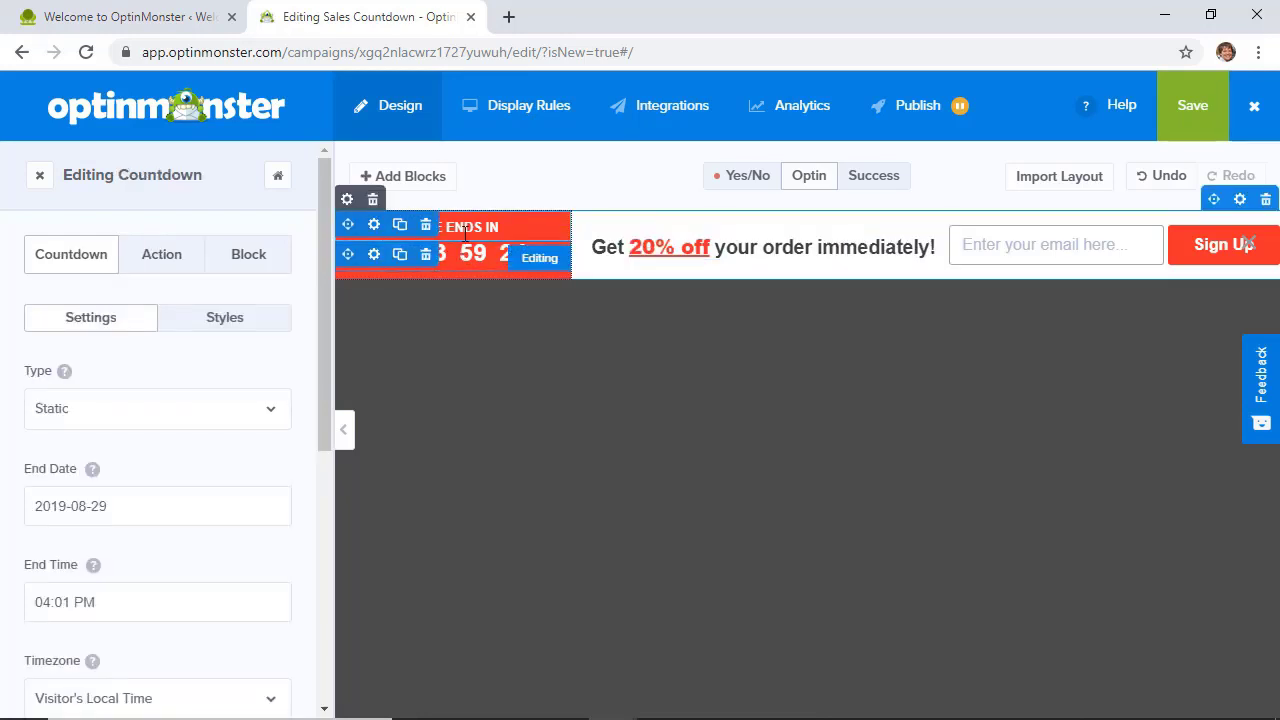
left_click(155, 417)
left_click(88, 478)
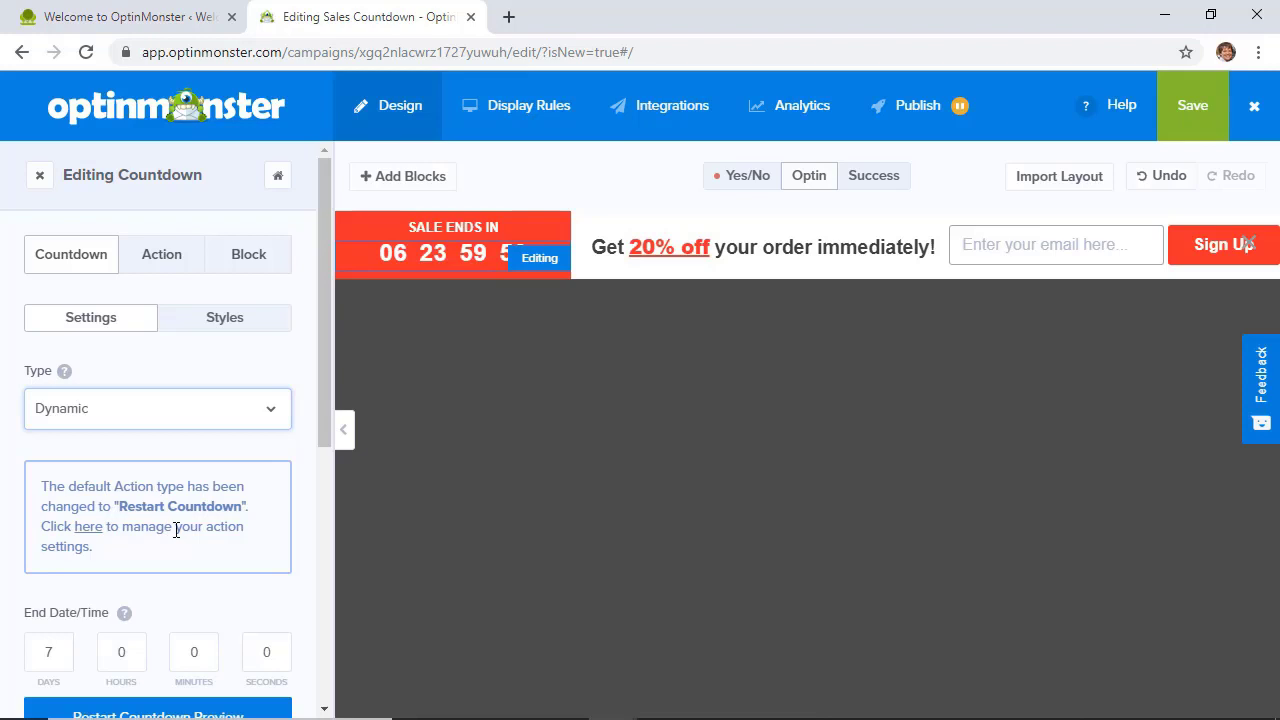
left_click(194, 423)
left_click(180, 446)
Step: Review the countdown's end date, end time, timezone and unit display settings, and save the campaign
scroll(307, 508, "down", 4)
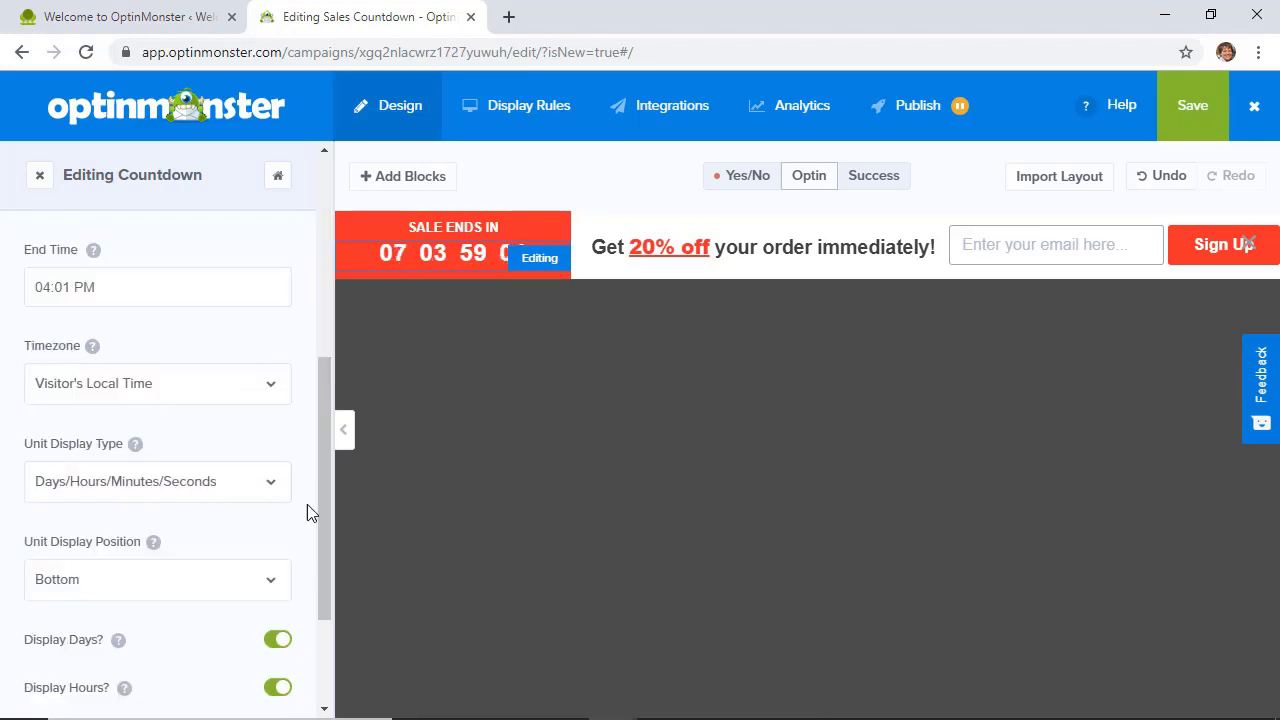
left_click_drag(324, 505, 327, 413)
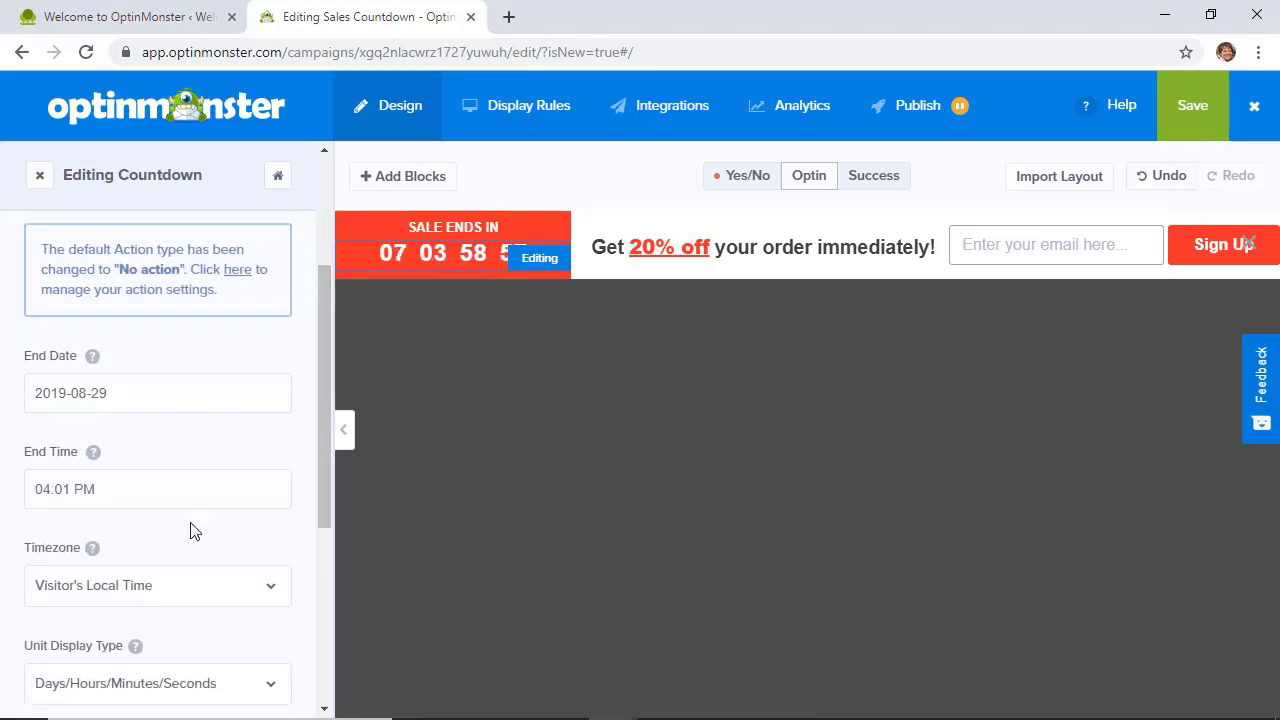
scroll(191, 528, "down", 3)
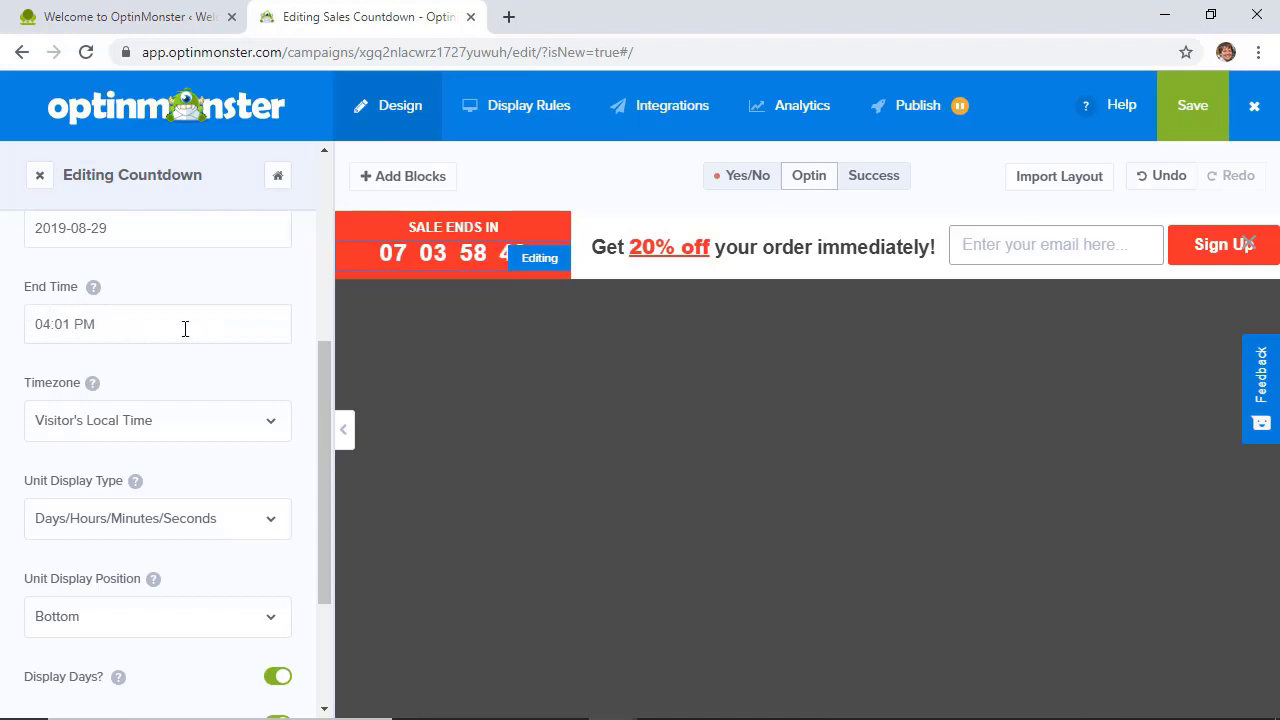
scroll(83, 317, "up", 7)
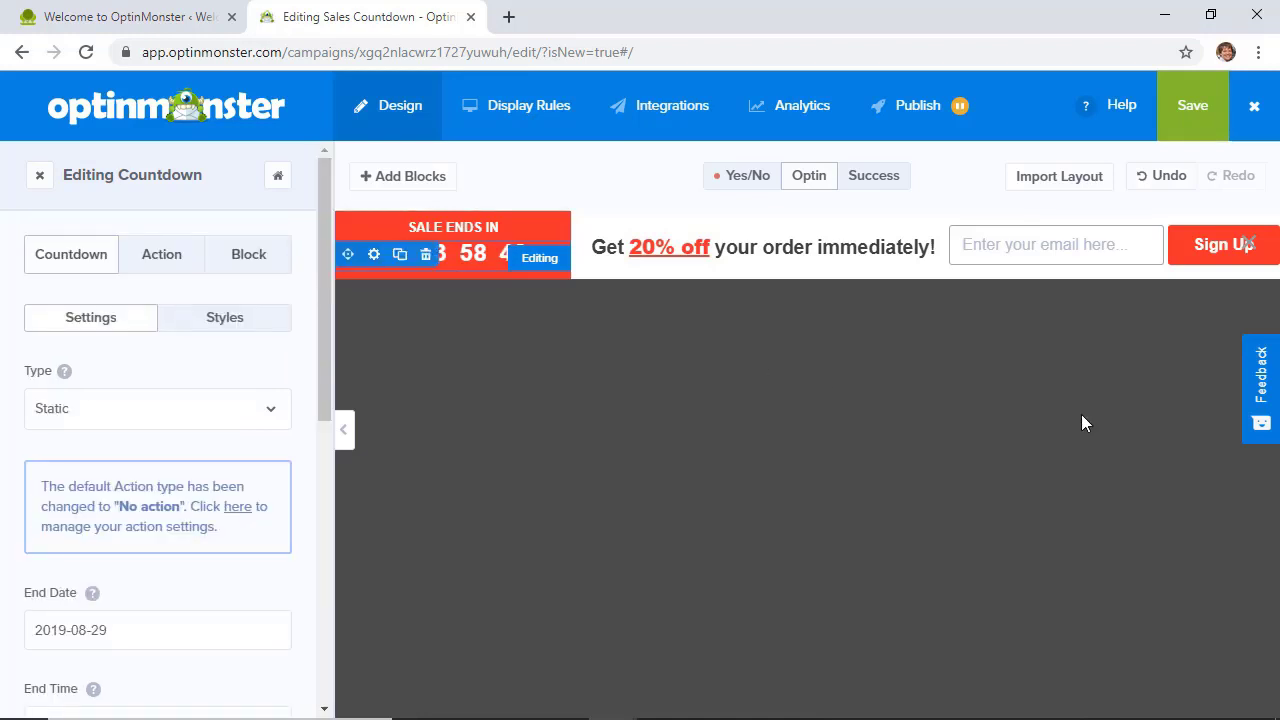
left_click(1190, 118)
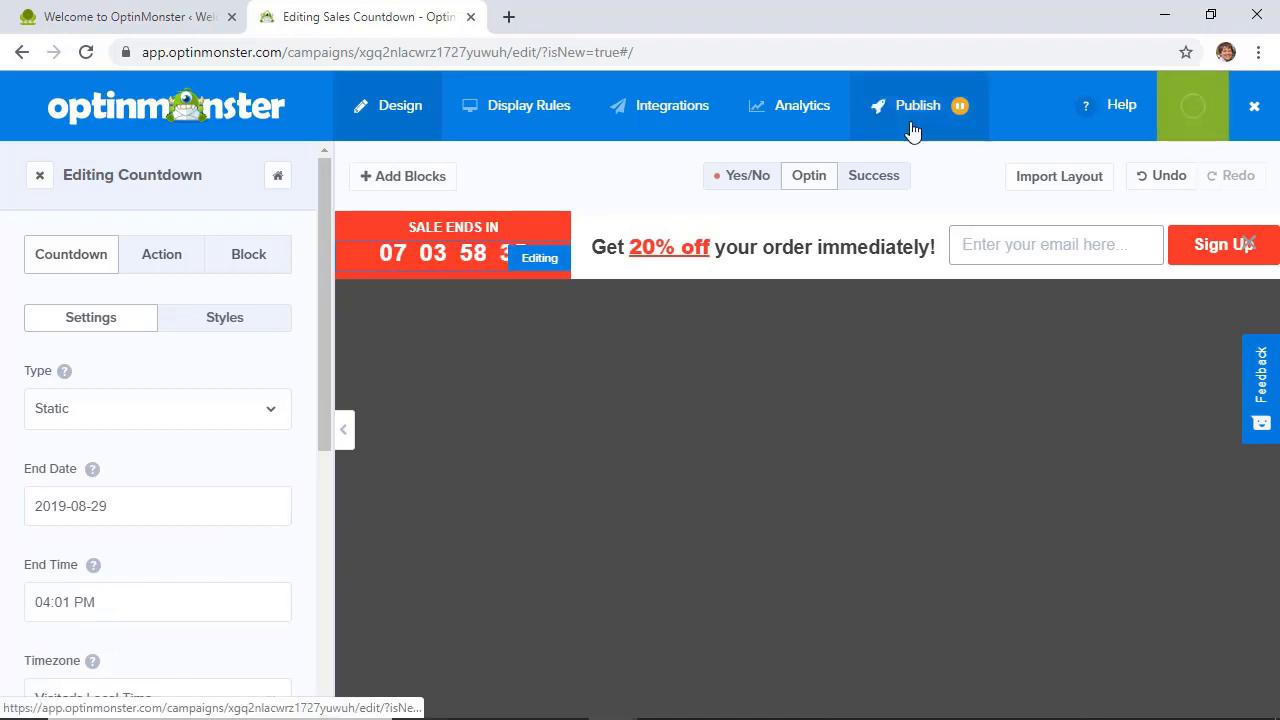
Step: Go through the display rules, keeping time on page of at least 5 seconds, any page and the Optin view, up to the summary
left_click(523, 126)
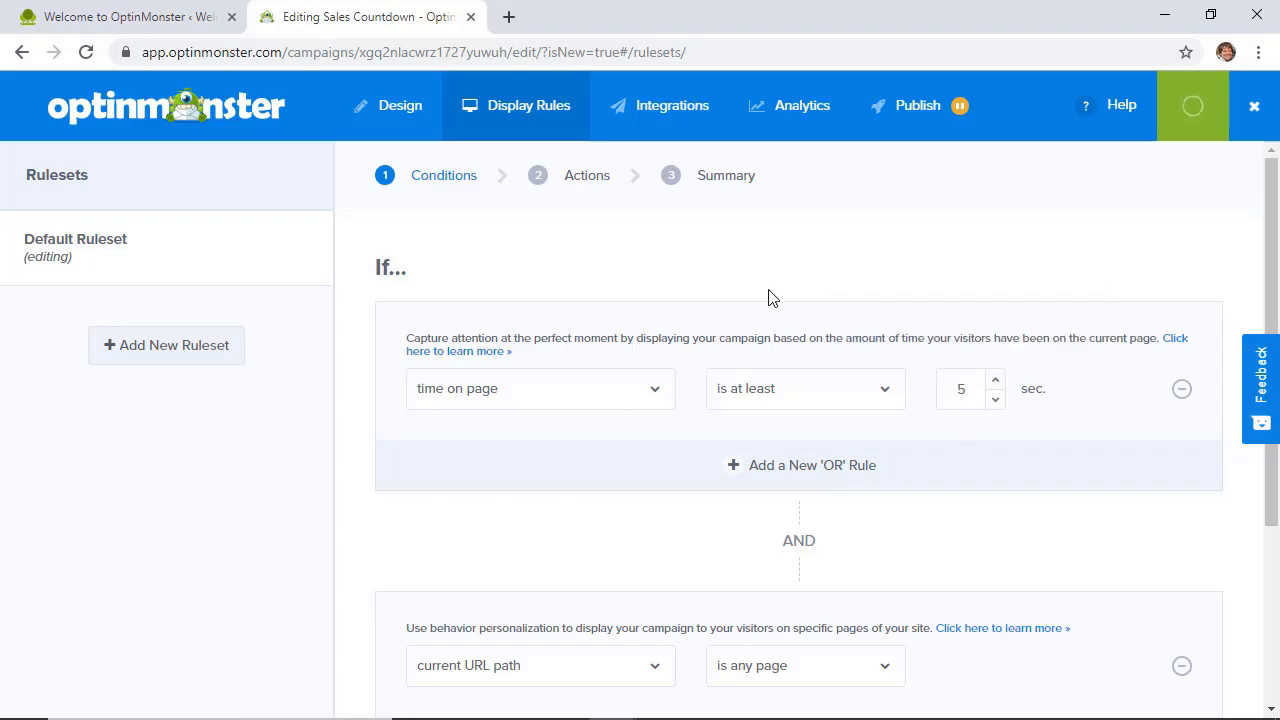
left_click(533, 389)
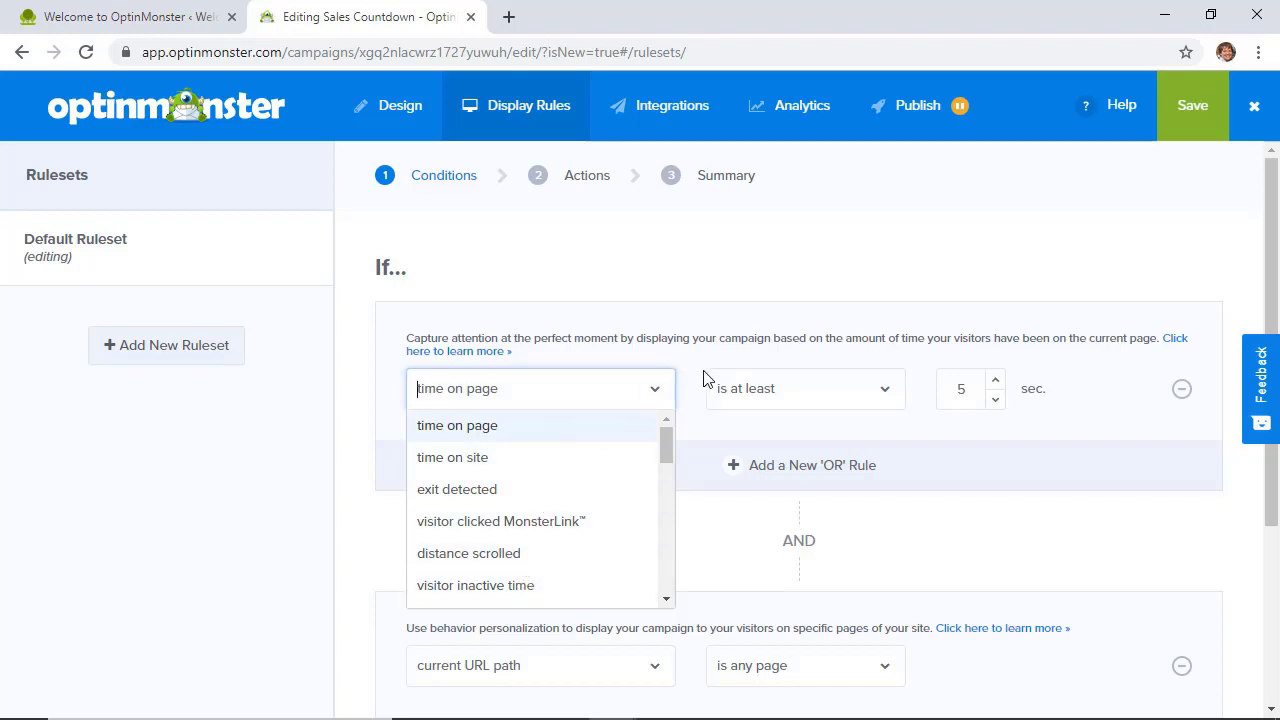
left_click(734, 386)
scroll(784, 505, "down", 1)
scroll(784, 505, "down", 3)
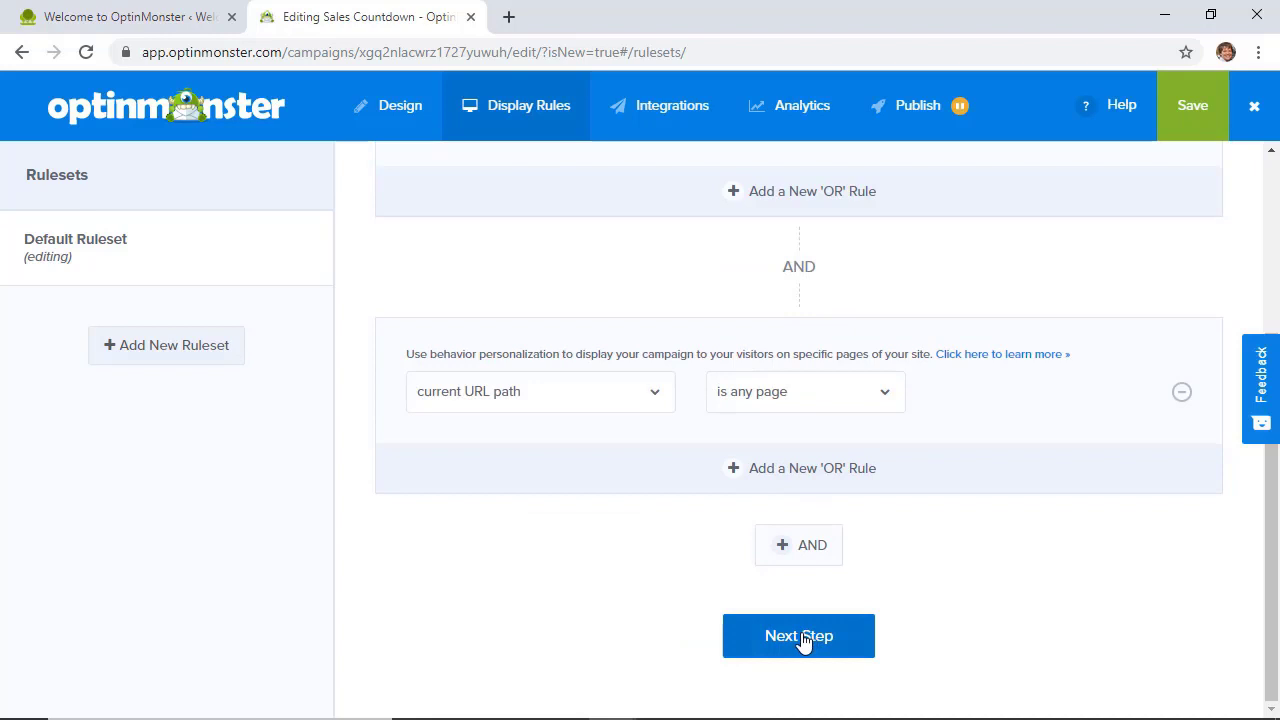
left_click(808, 643)
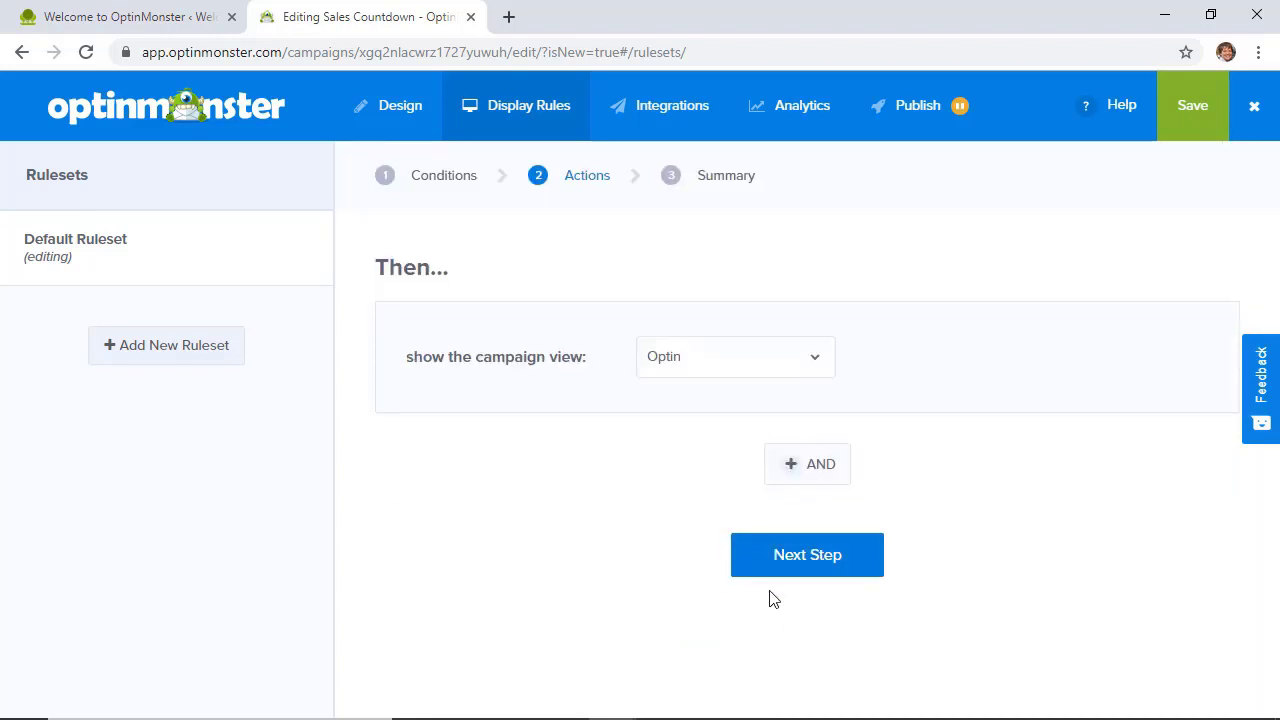
left_click(778, 555)
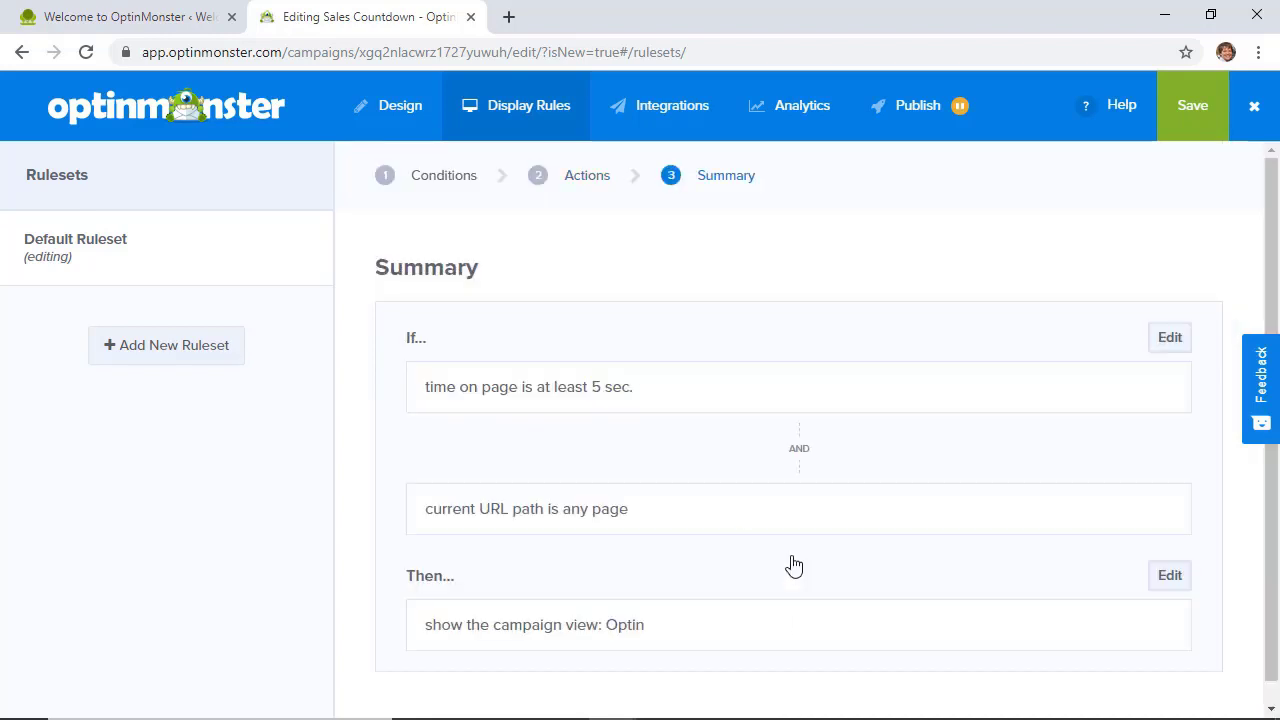
scroll(794, 566, "down", 1)
Step: Look over the campaign's Monster Leads integration and its analytics connections
left_click(669, 110)
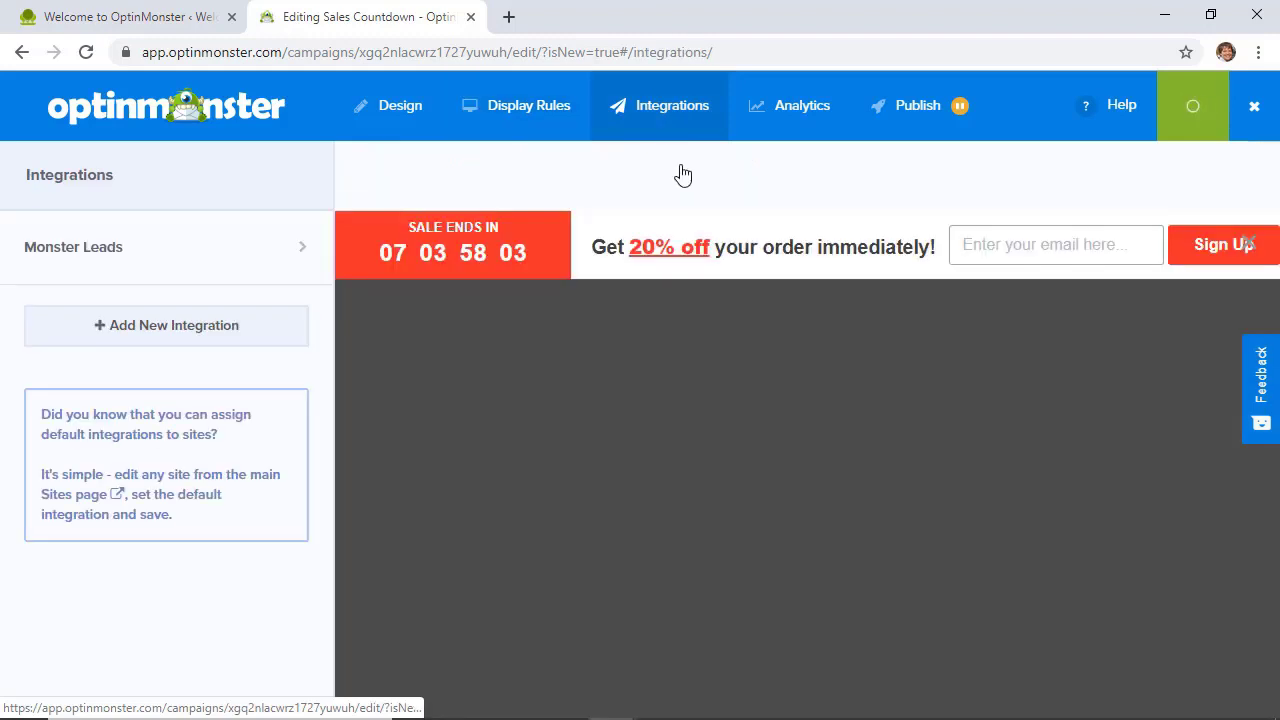
left_click(212, 249)
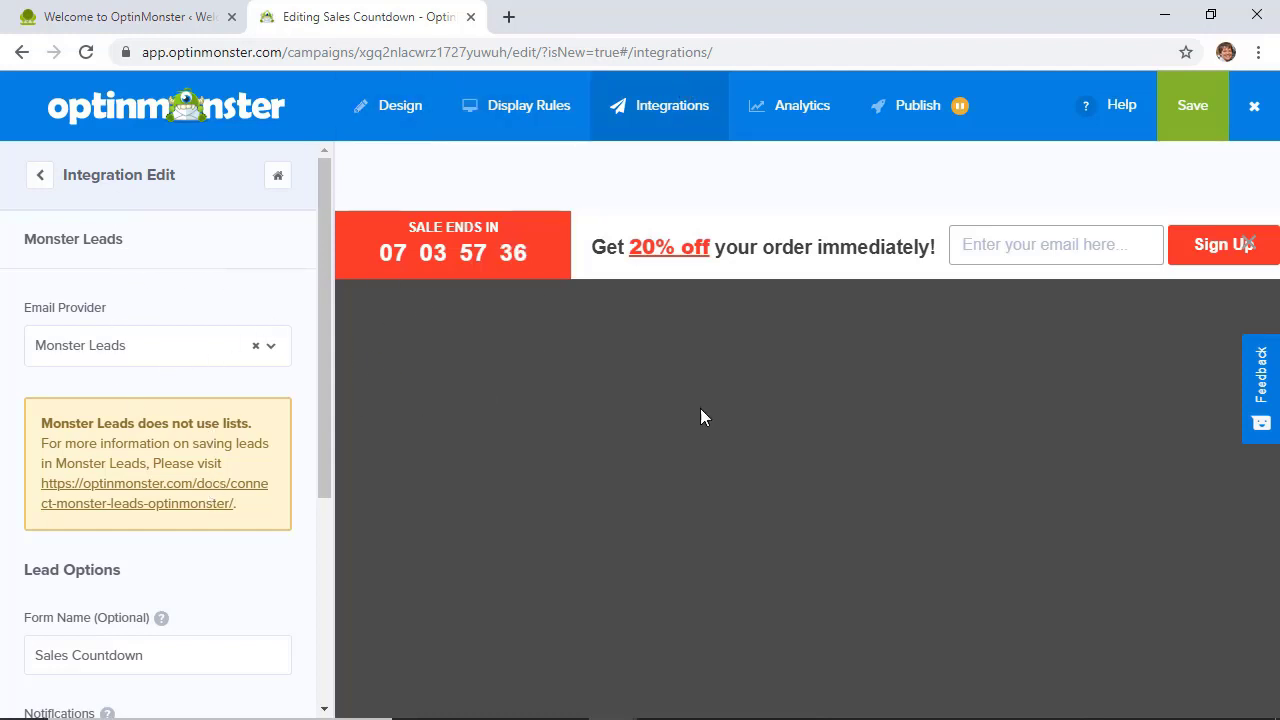
left_click(786, 106)
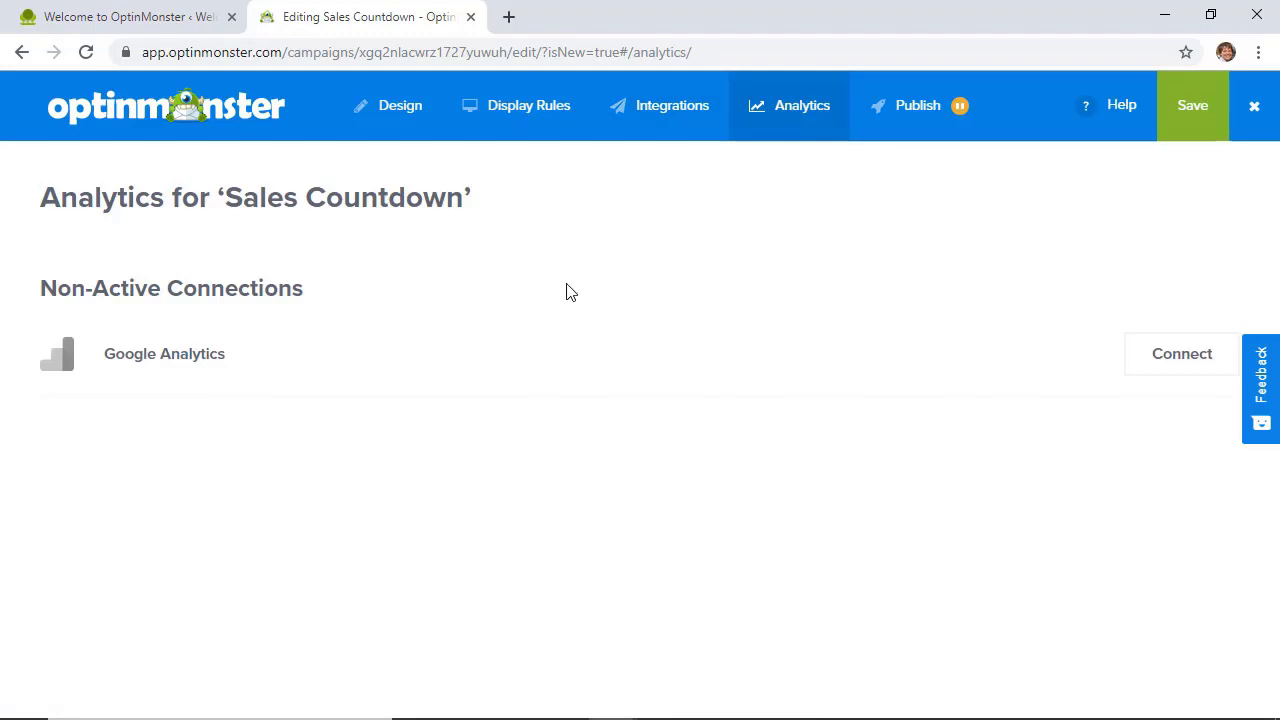
Step: Set the Sales Countdown campaign's publish status to Live and save it
left_click(905, 106)
left_click(248, 390)
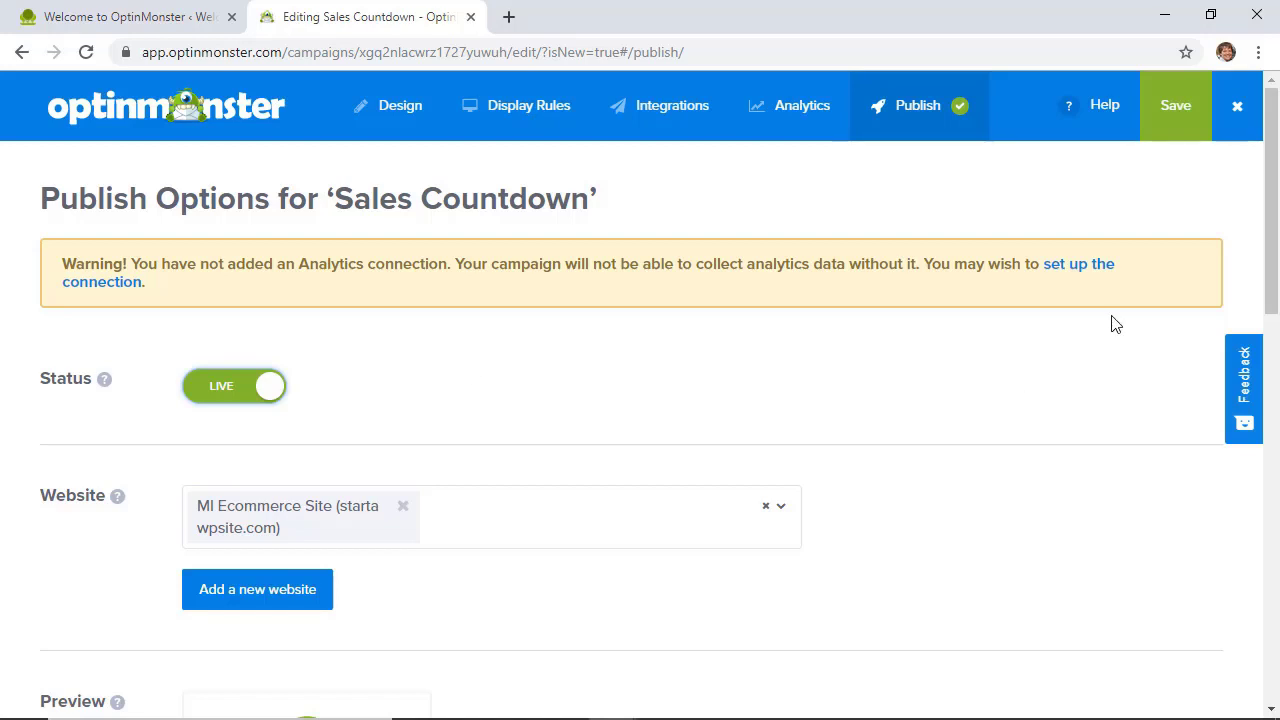
left_click(1175, 128)
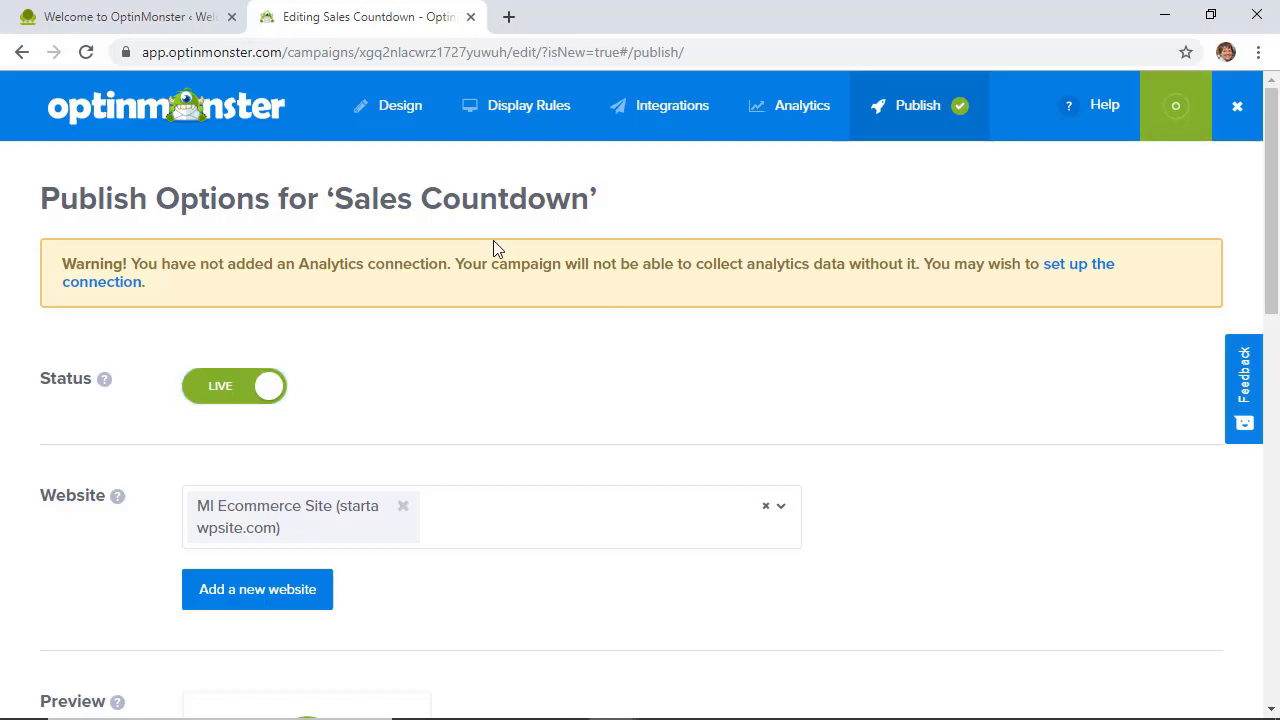
Step: Switch to the OptinMonster welcome page in the WordPress admin and start connecting an existing account
left_click(155, 22)
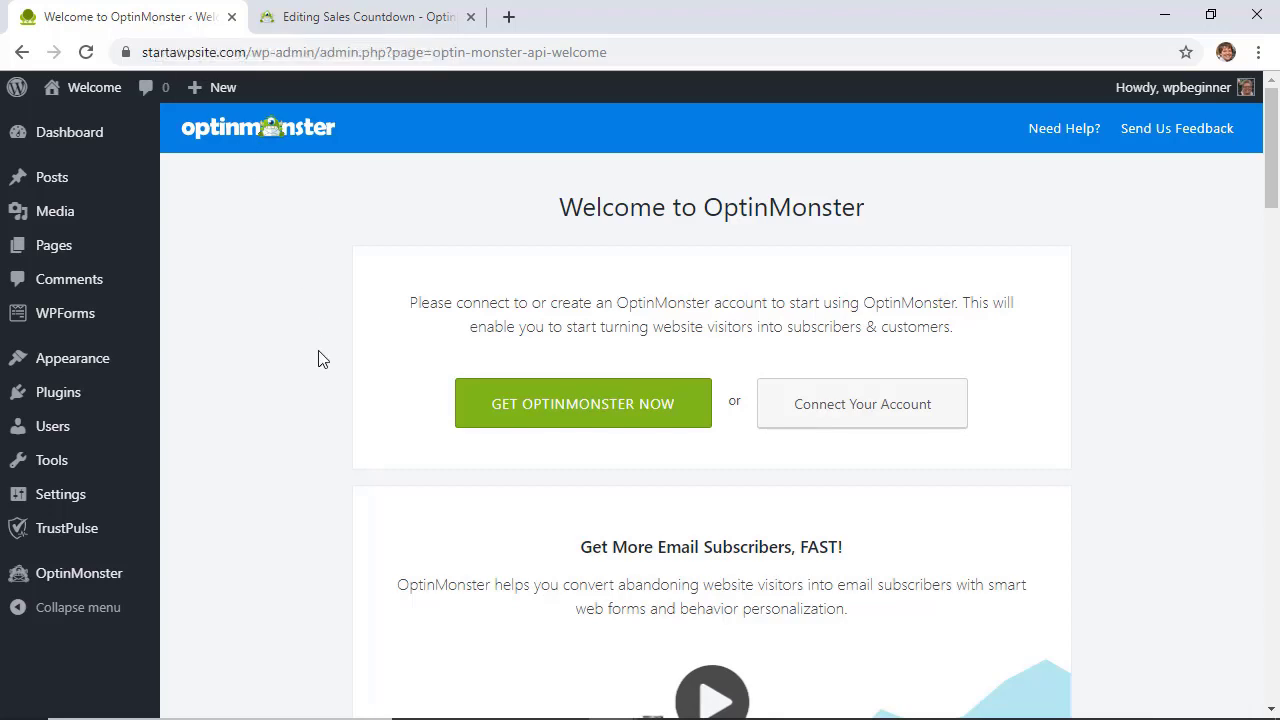
scroll(318, 360, "down", 1)
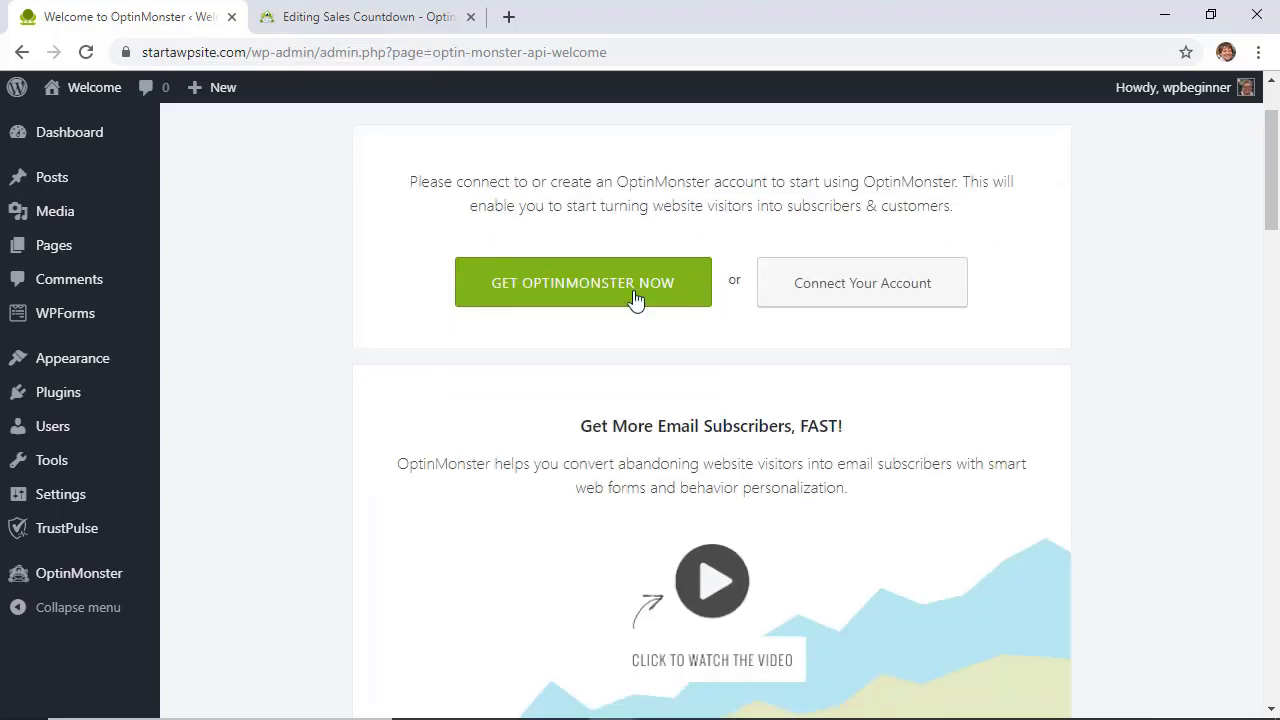
left_click(845, 291)
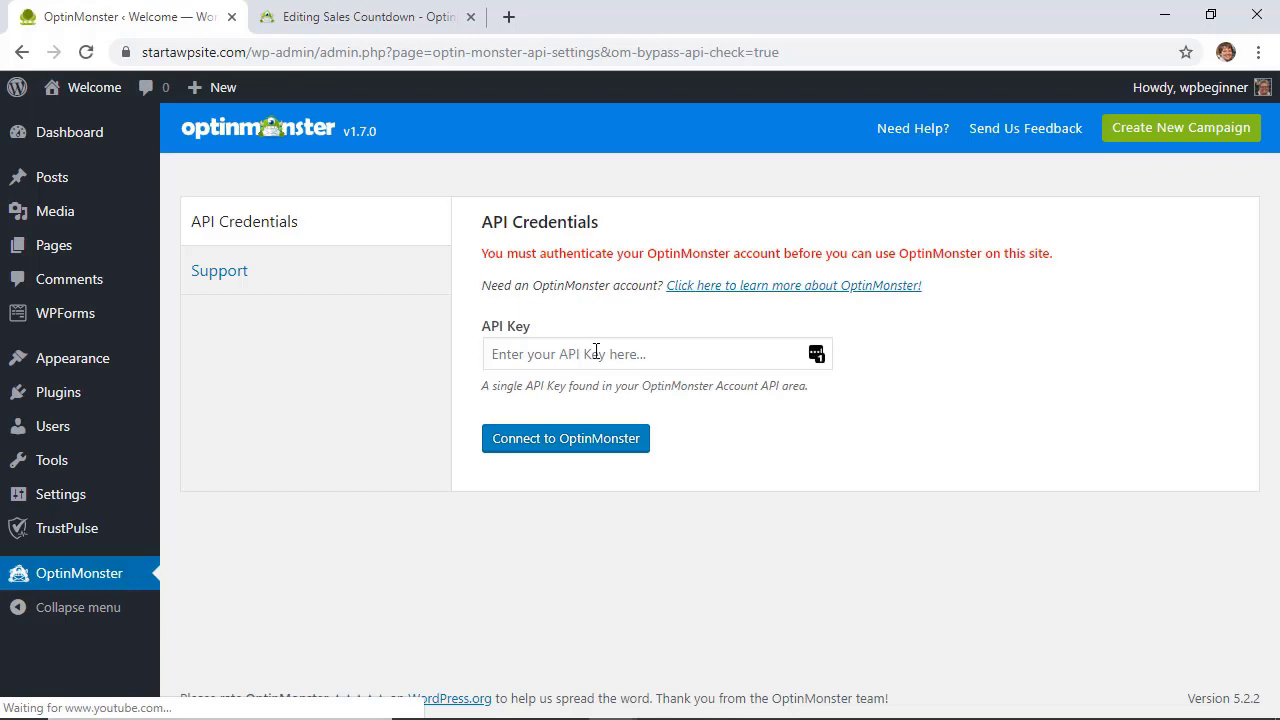
Step: Return to OptinMonster, close the campaign editor, and copy the Main API key from the account's API management page
left_click(371, 16)
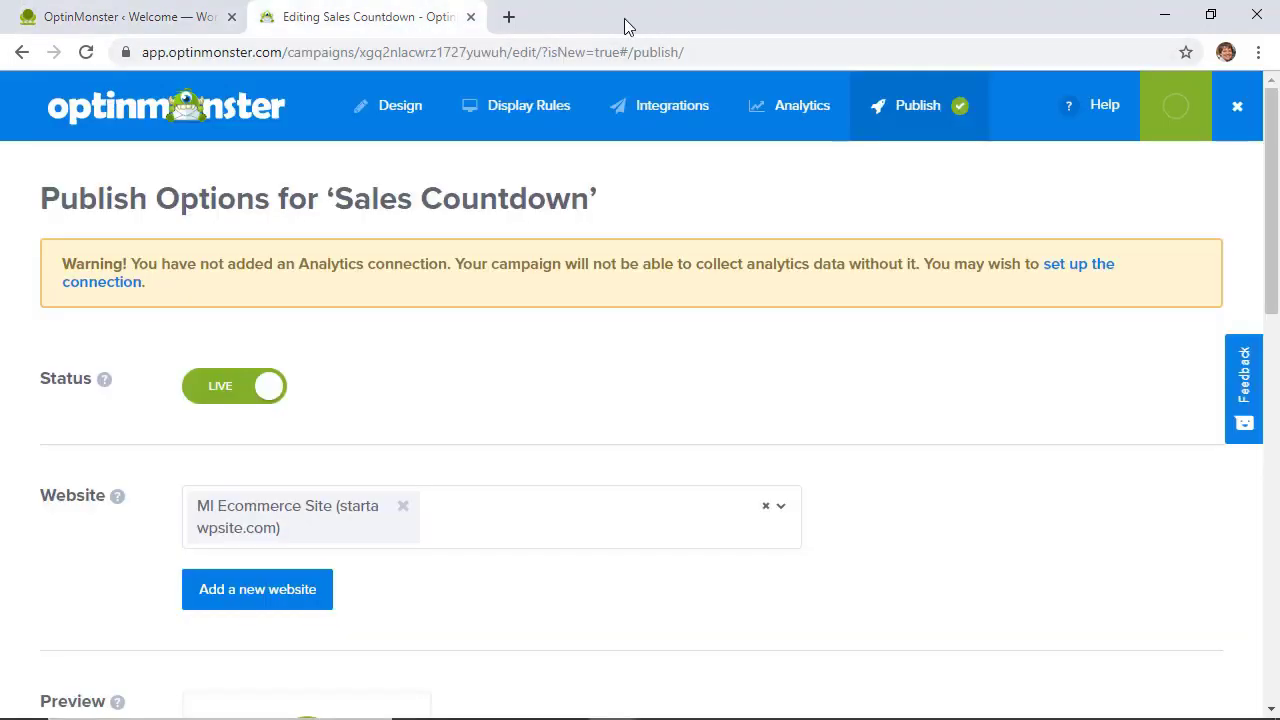
left_click(1237, 118)
left_click(1169, 113)
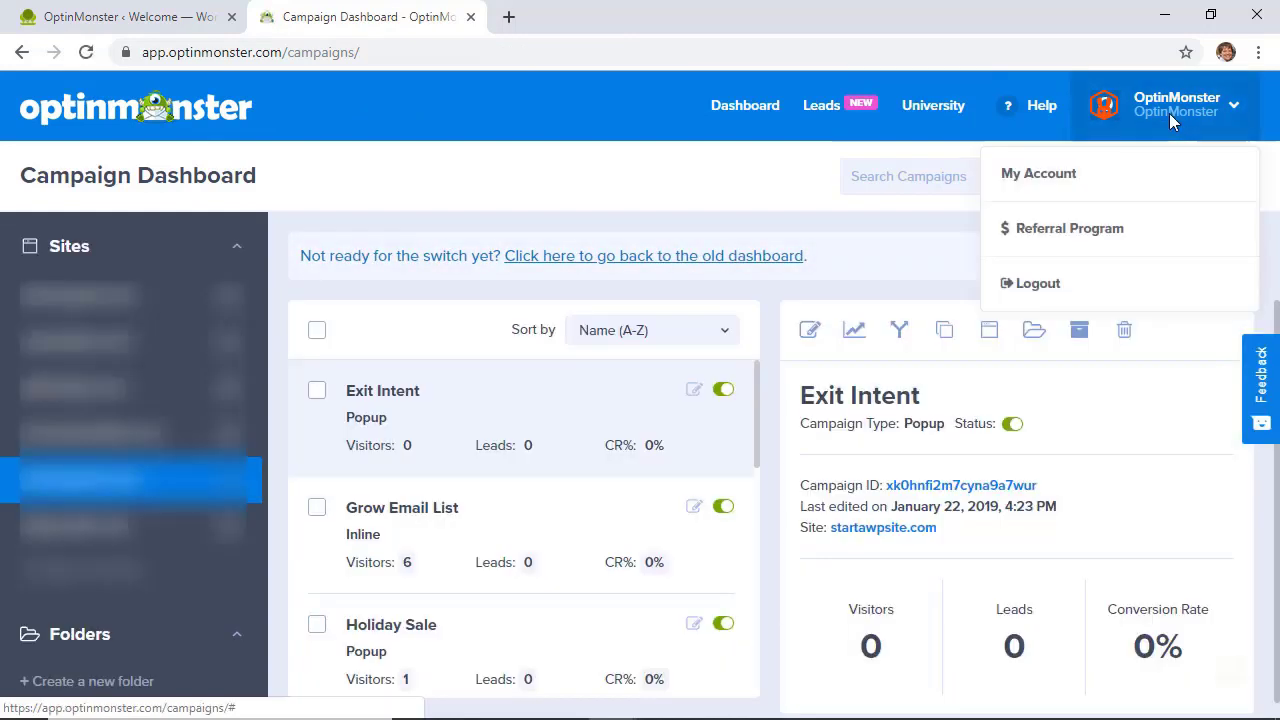
left_click(1035, 178)
left_click(453, 174)
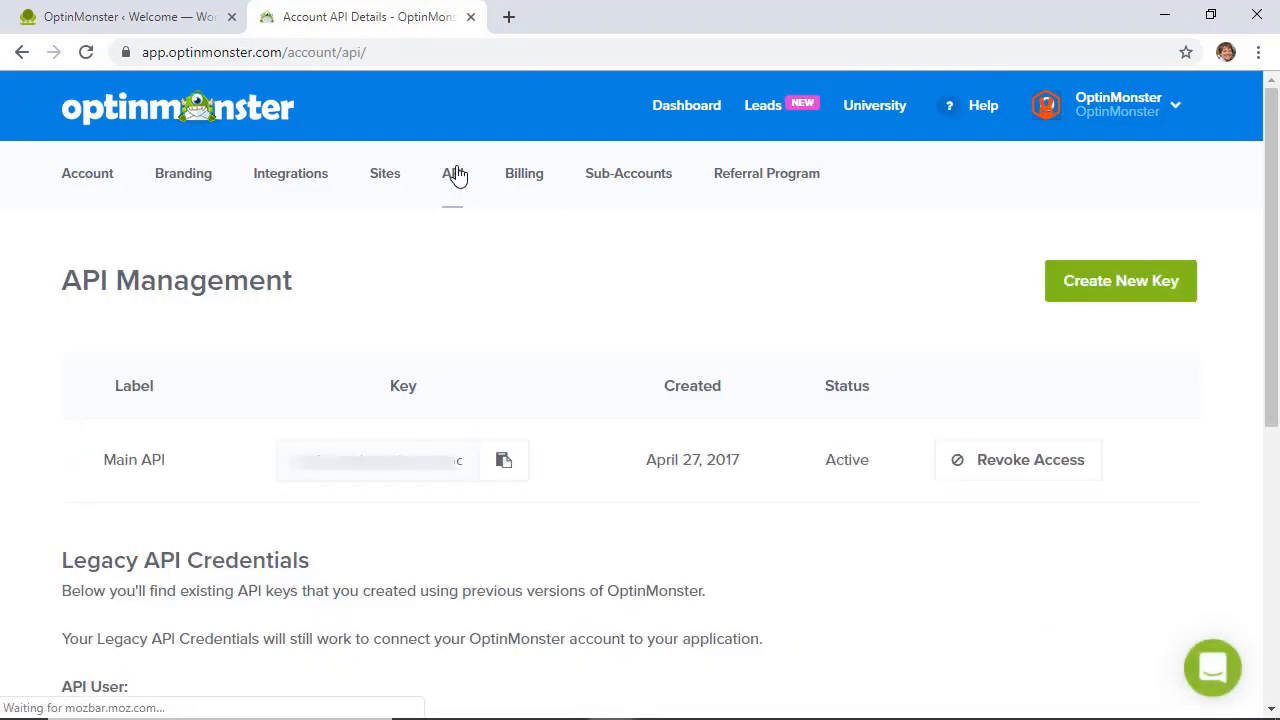
left_click(503, 461)
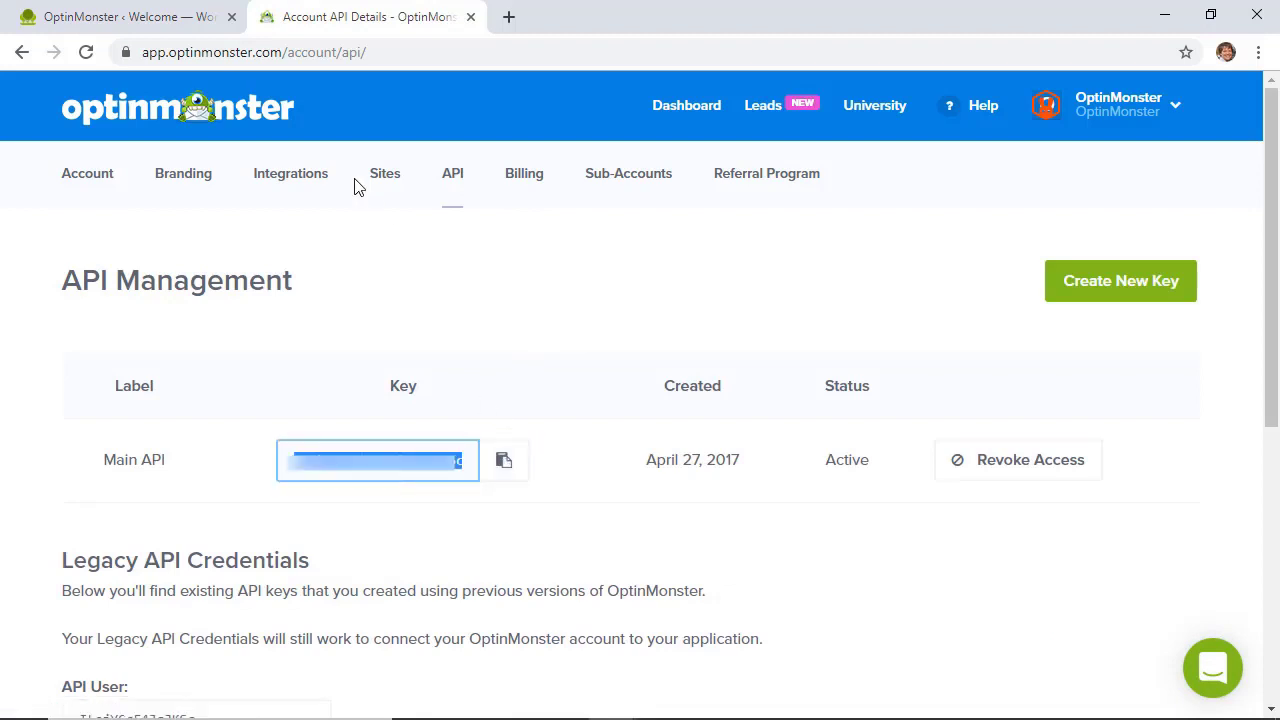
Step: Paste the API key into the WordPress plugin's API credentials and connect the site to OptinMonster
left_click(145, 17)
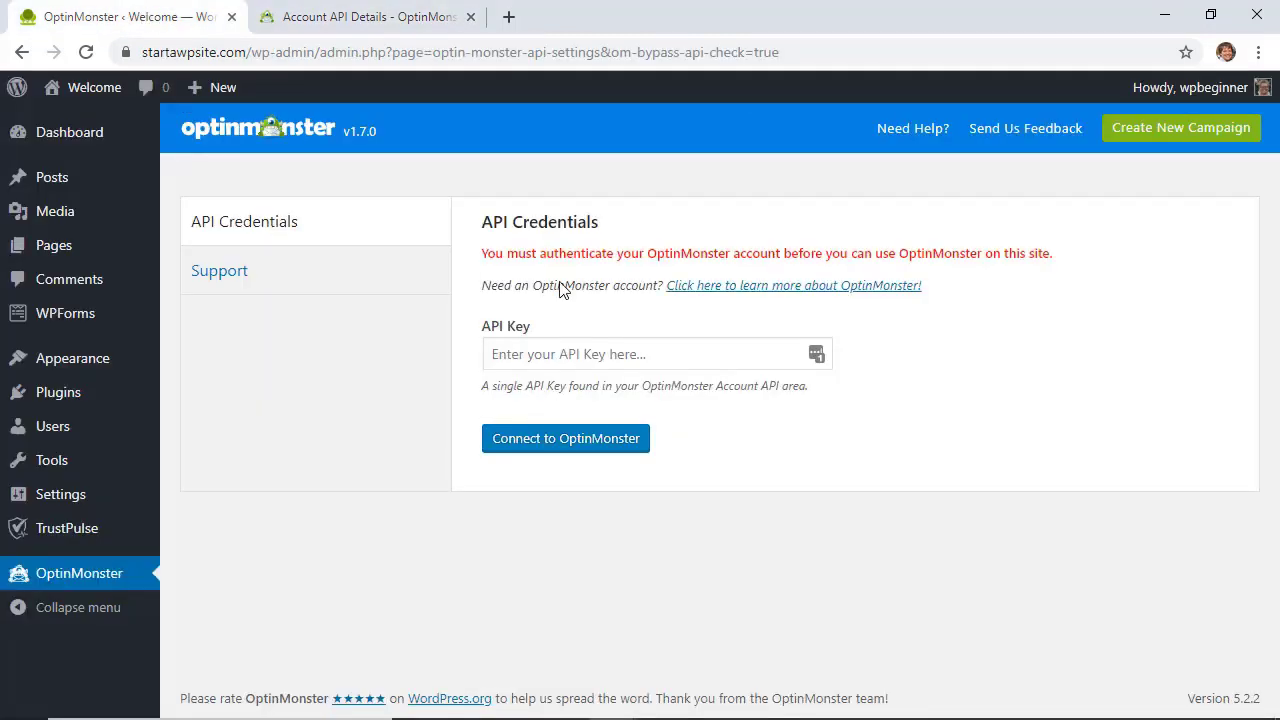
right_click(549, 351)
left_click(590, 512)
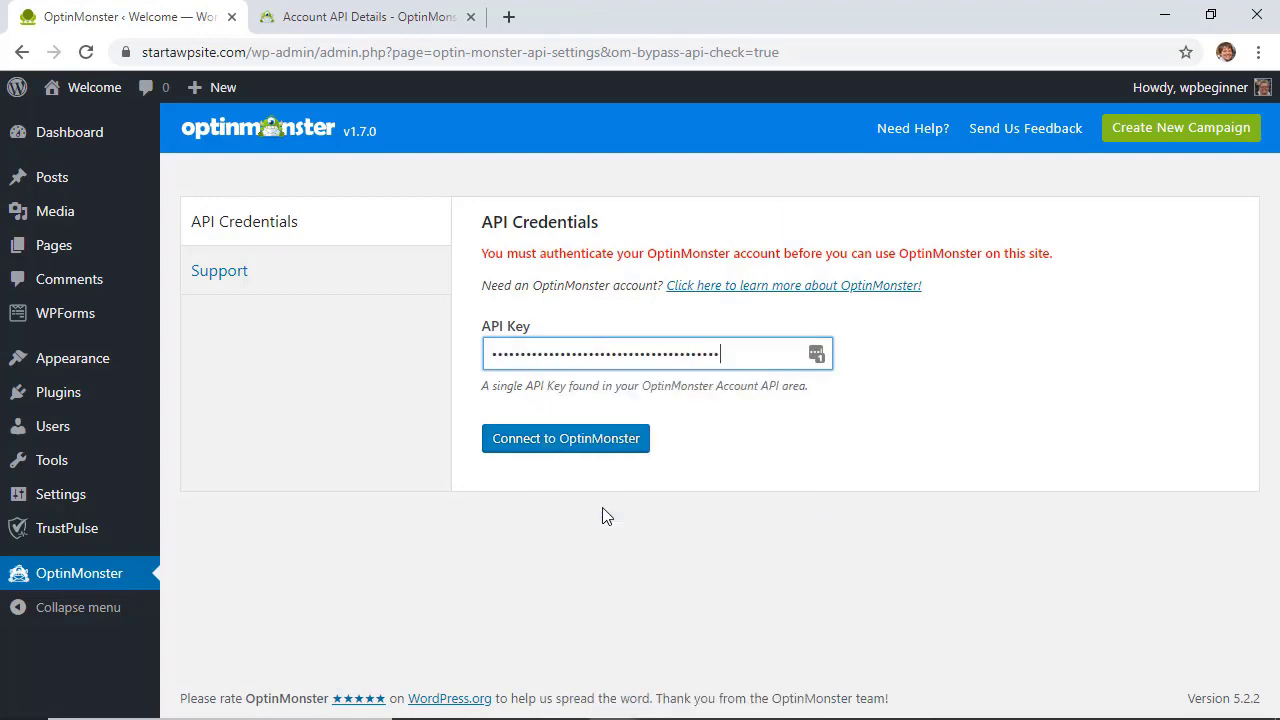
left_click(566, 440)
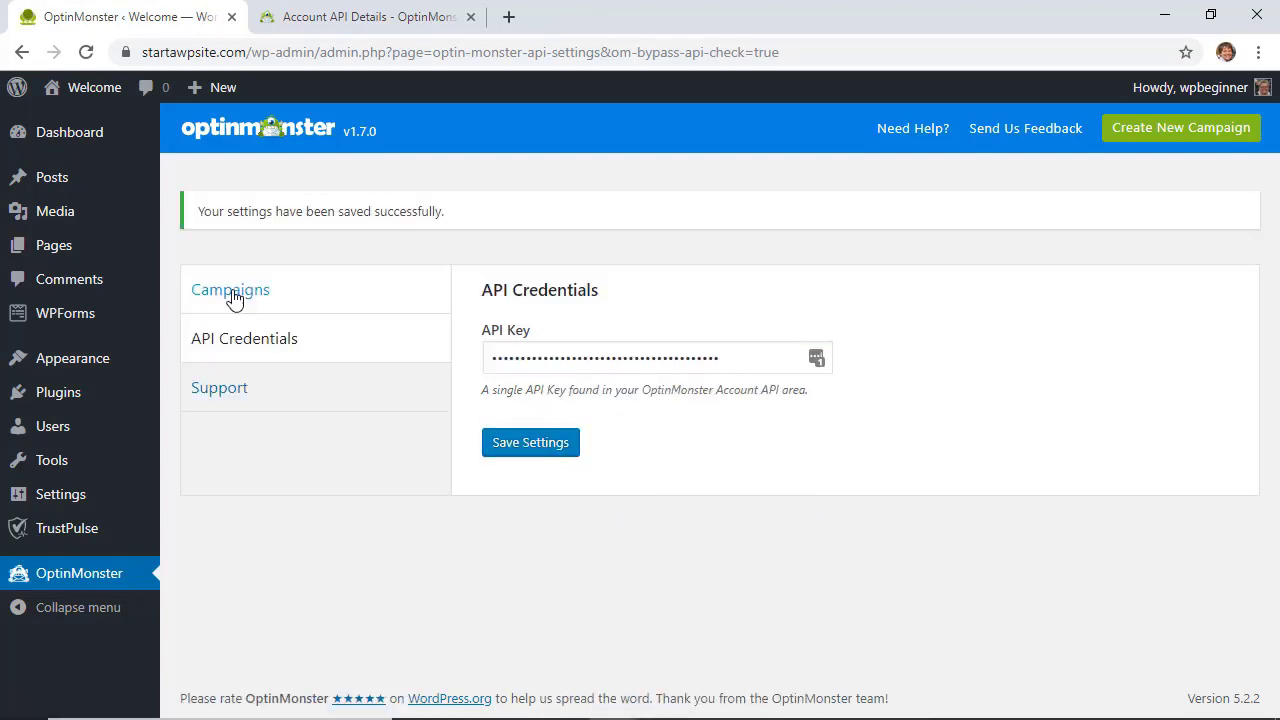
Step: Refresh the plugin's campaign list and make the Sales Countdown campaign go live on the site
left_click(236, 291)
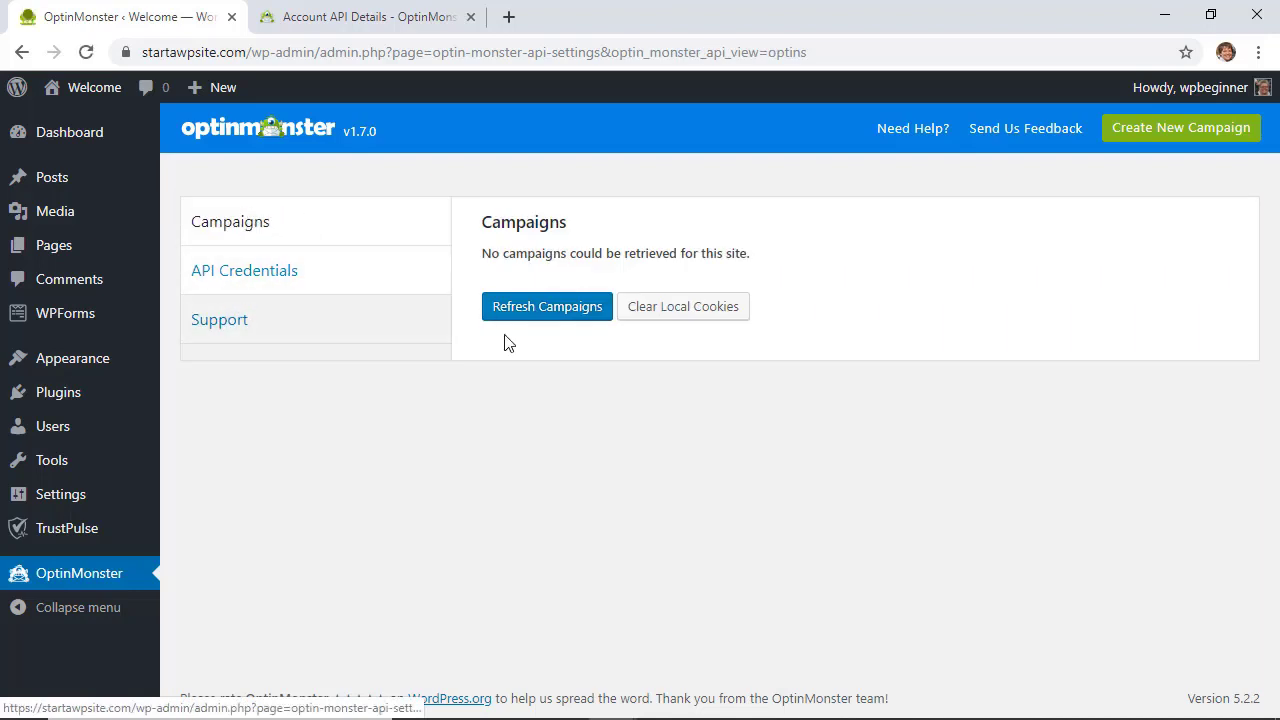
left_click(558, 316)
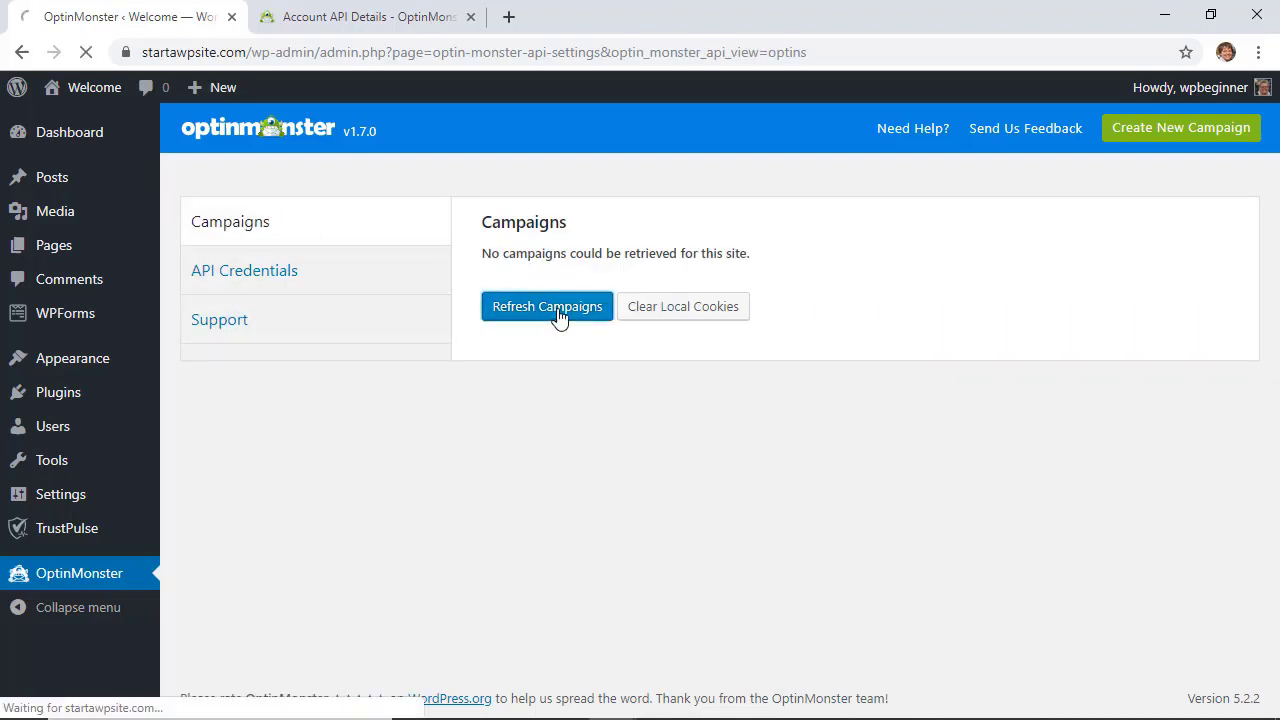
scroll(725, 404, "down", 1)
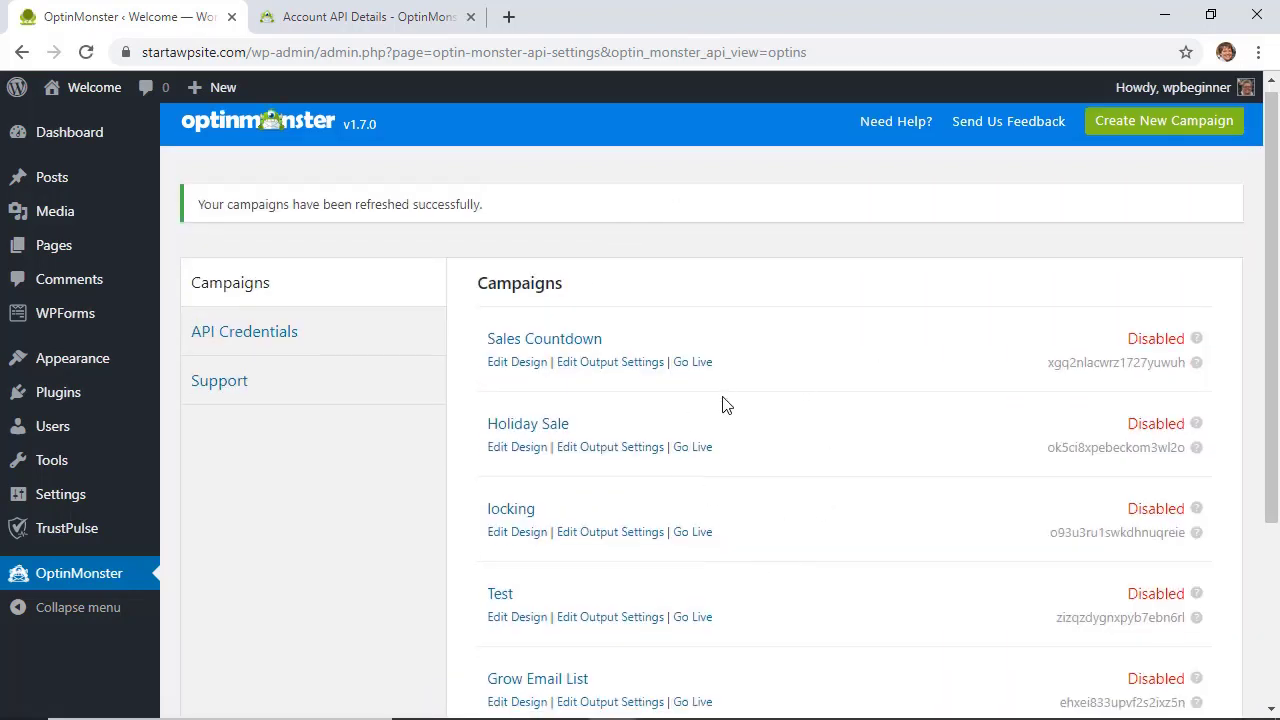
scroll(725, 404, "down", 2)
scroll(725, 404, "up", 3)
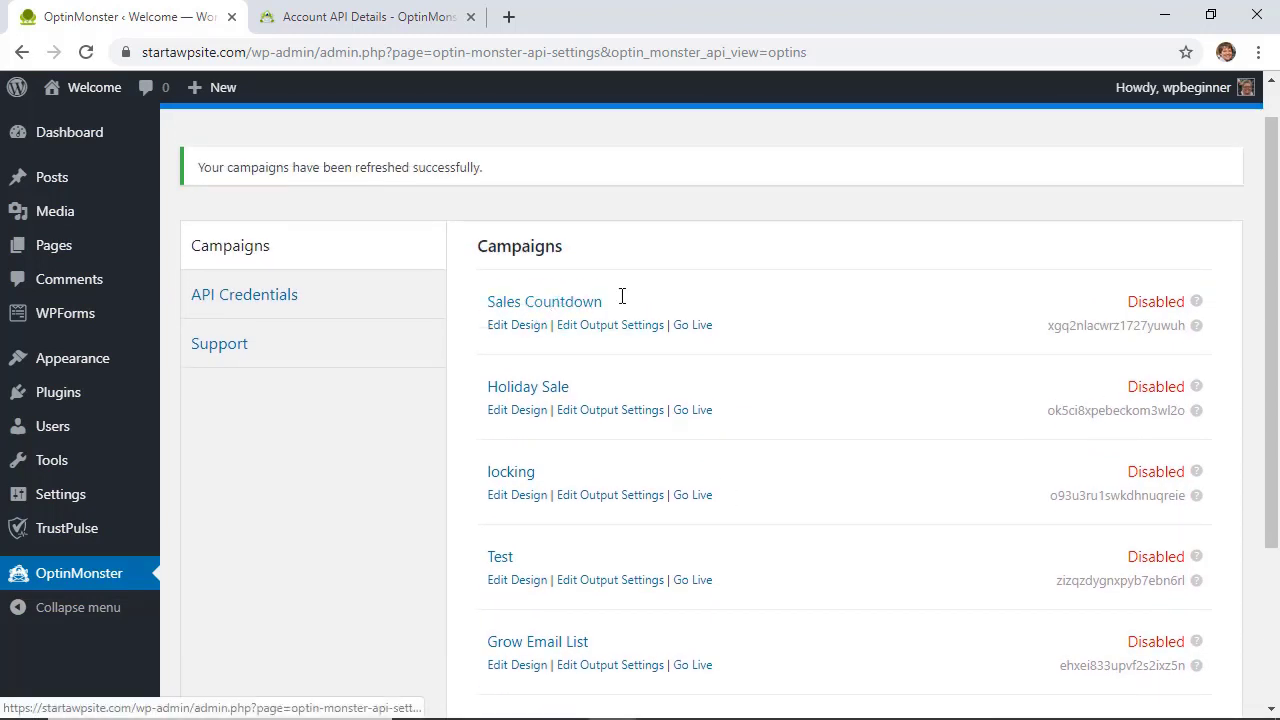
mouse_move(1166, 309)
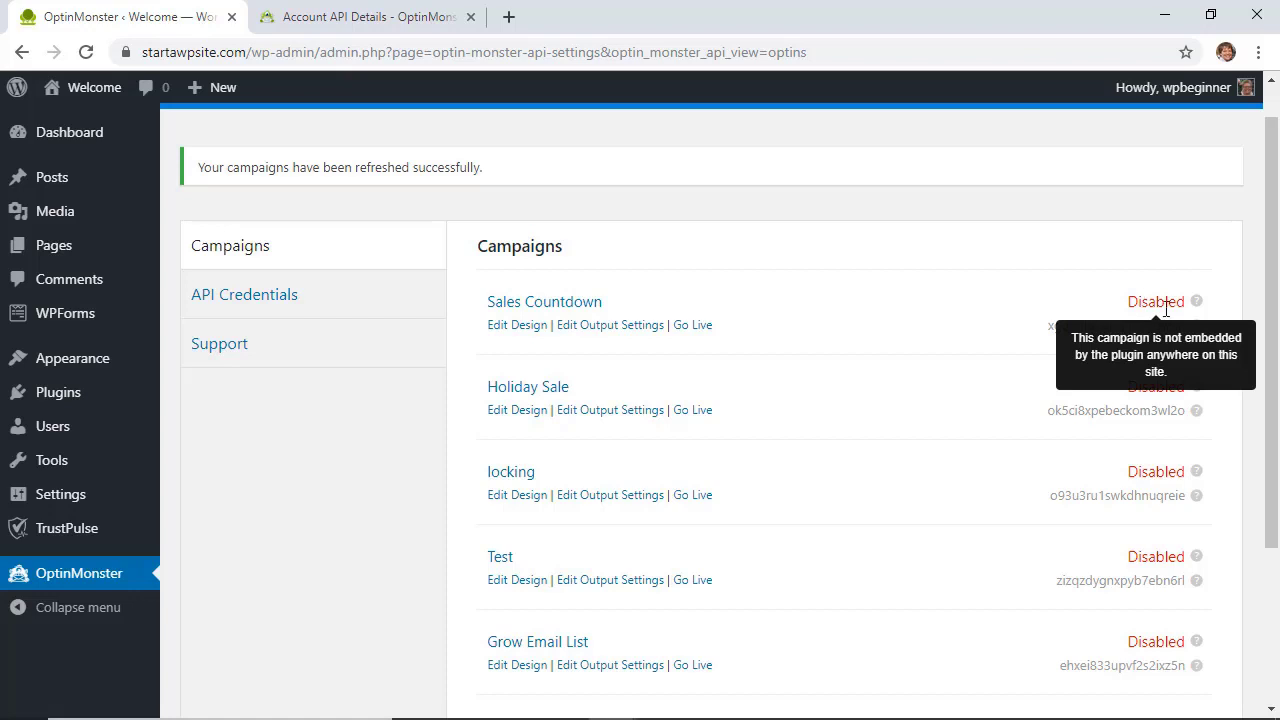
left_click(685, 327)
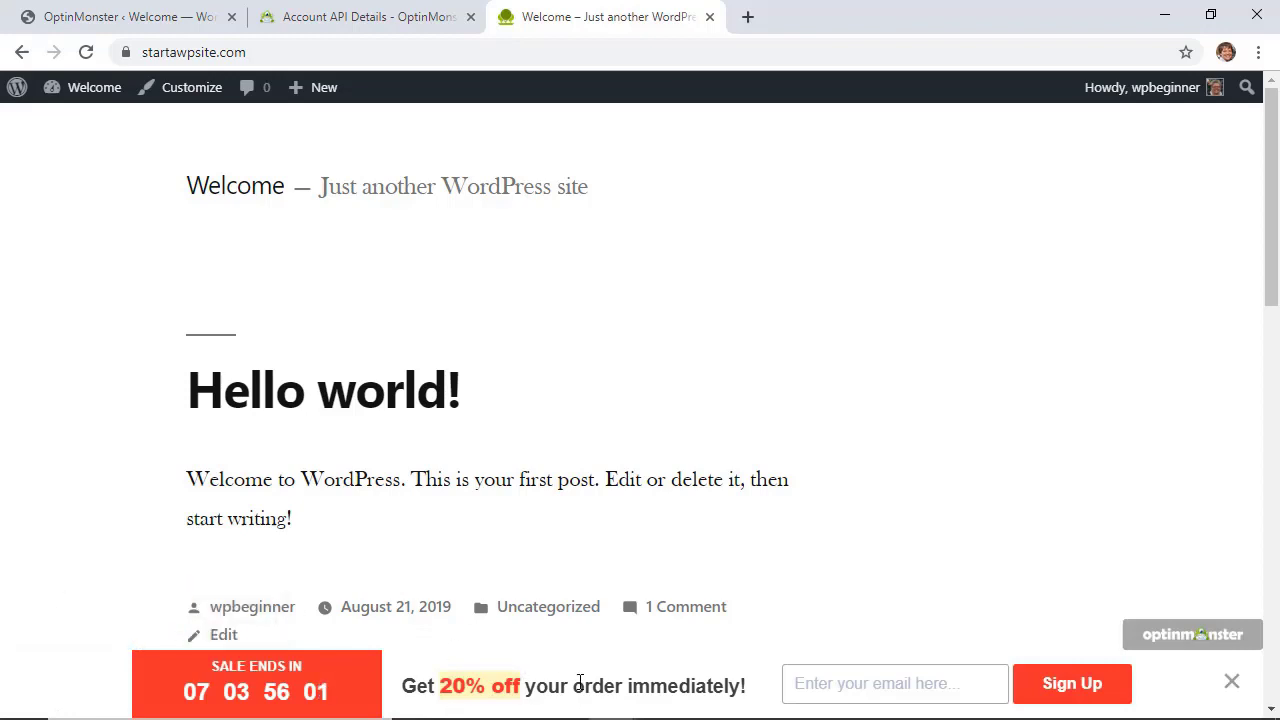
Step: Check the countdown bar and the newsletter sign-up notification on the site's front page, and dismiss the notification
scroll(746, 634, "down", 1)
scroll(748, 635, "up", 1)
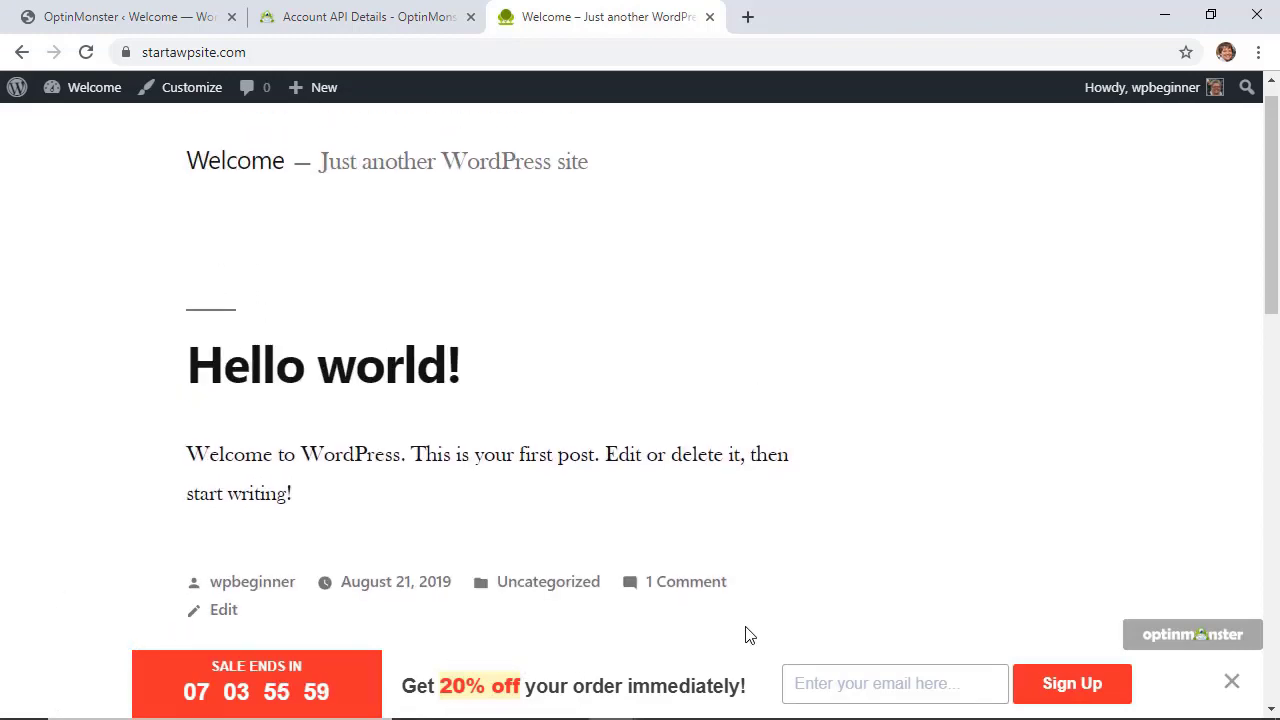
scroll(746, 634, "down", 3)
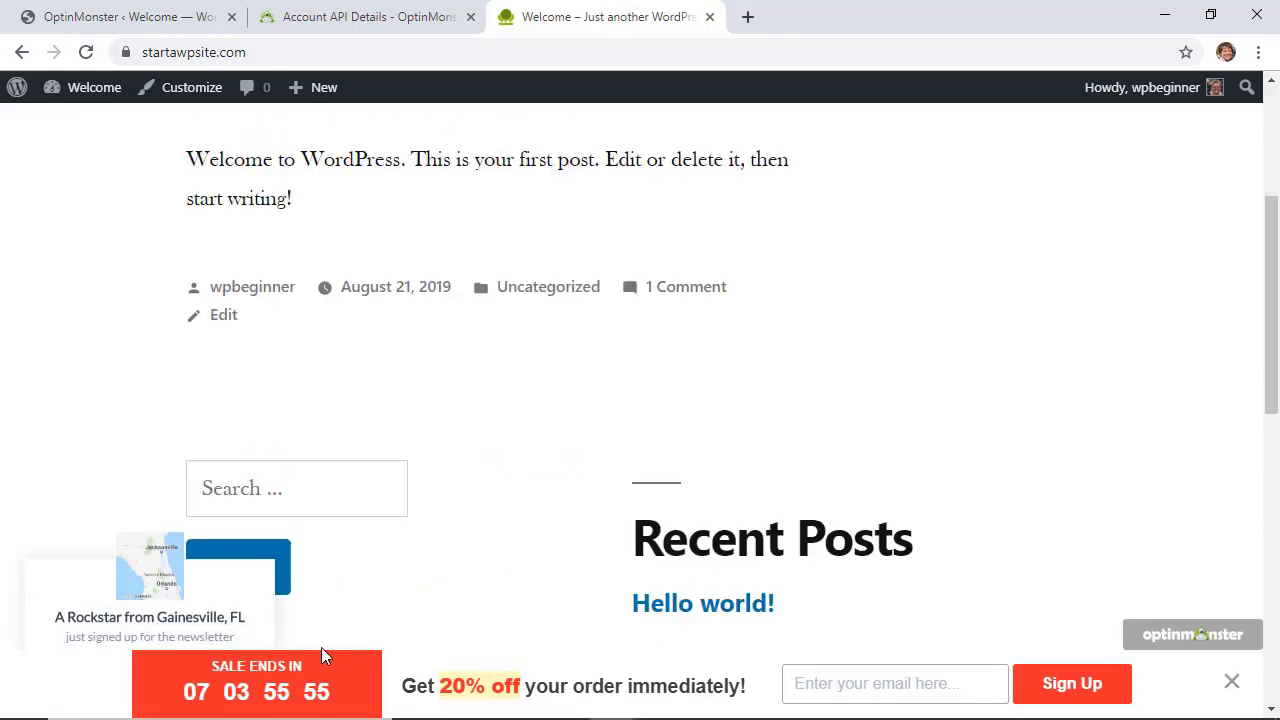
left_click(266, 576)
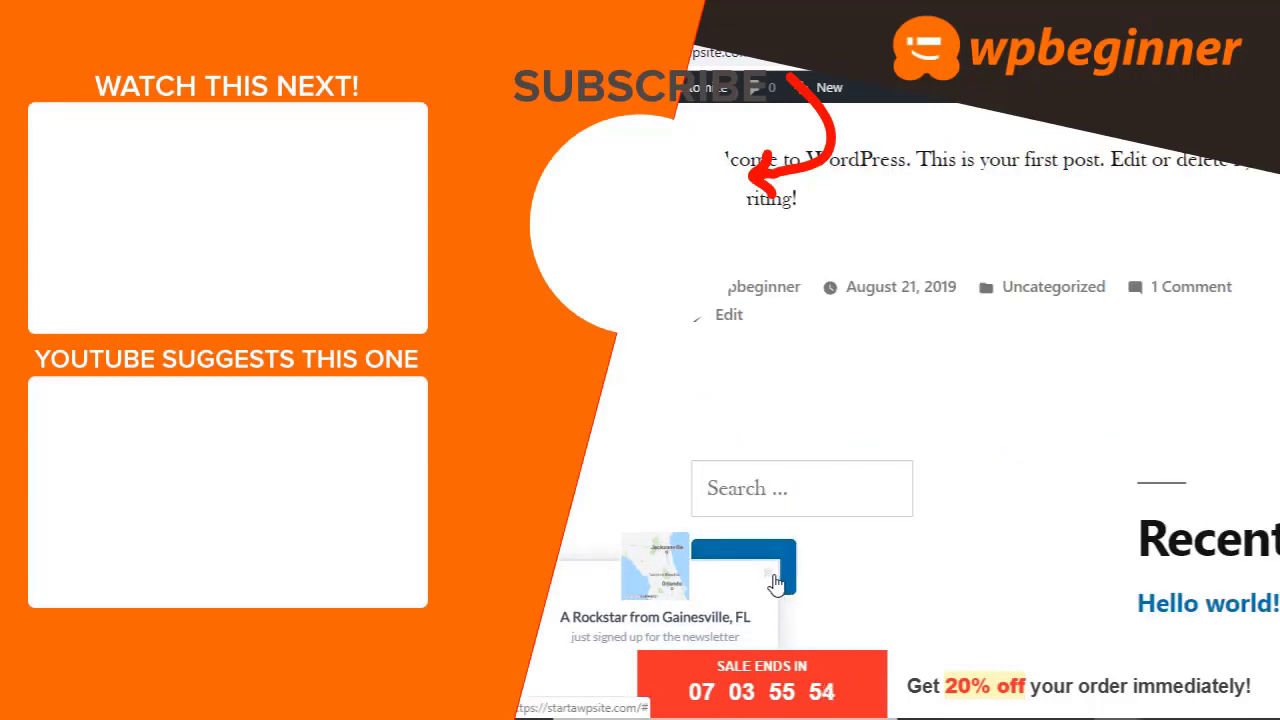
left_click(773, 579)
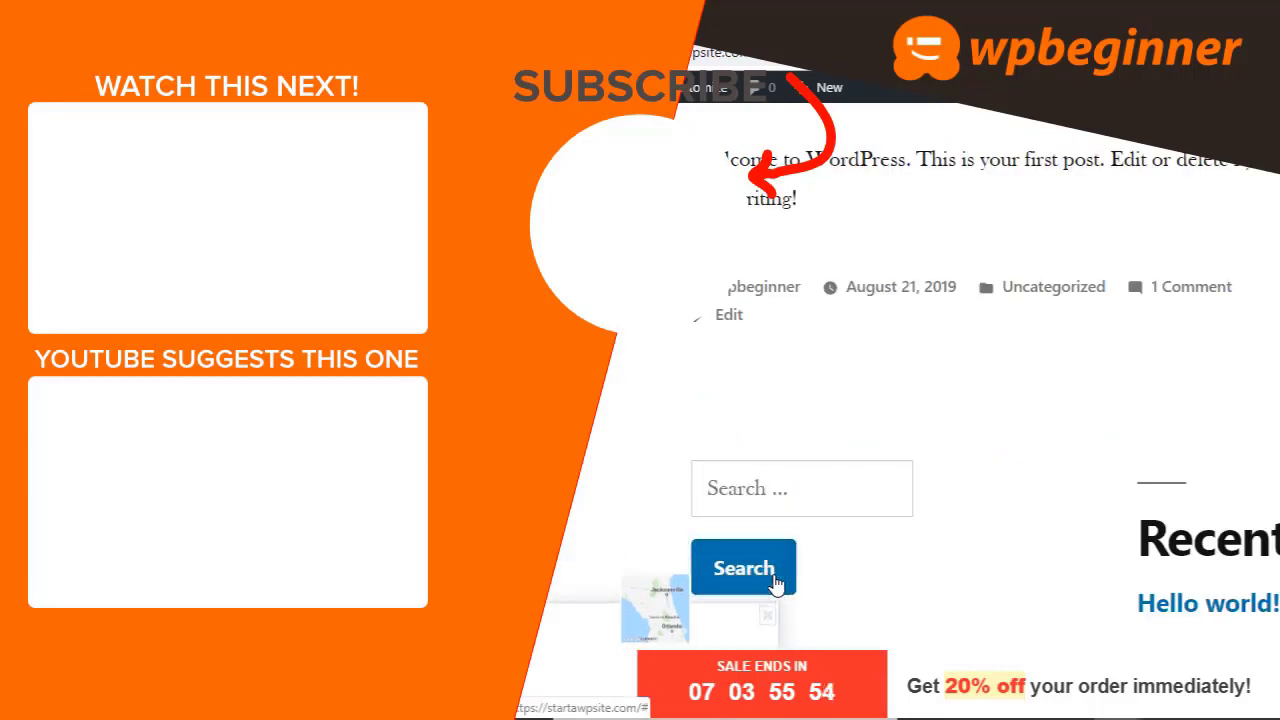